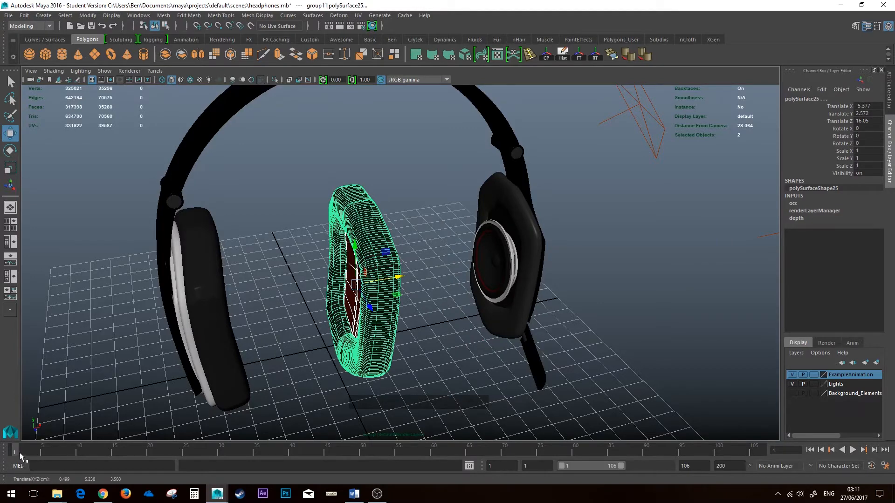
# Set a keyframe on only the Translate X channel of the selected ear pad pieces at frame 1.
pyautogui.press('s')
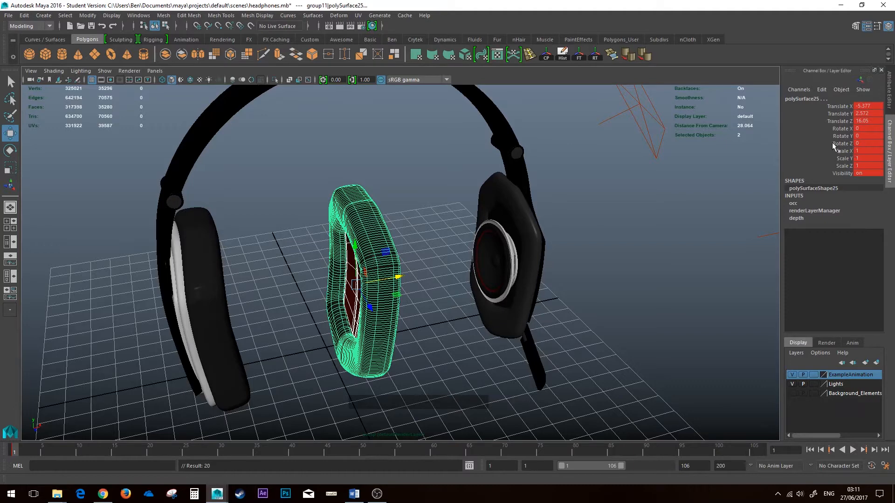
pyautogui.hotkey('ctrl', 'z')
pyautogui.rightClick(836, 105)
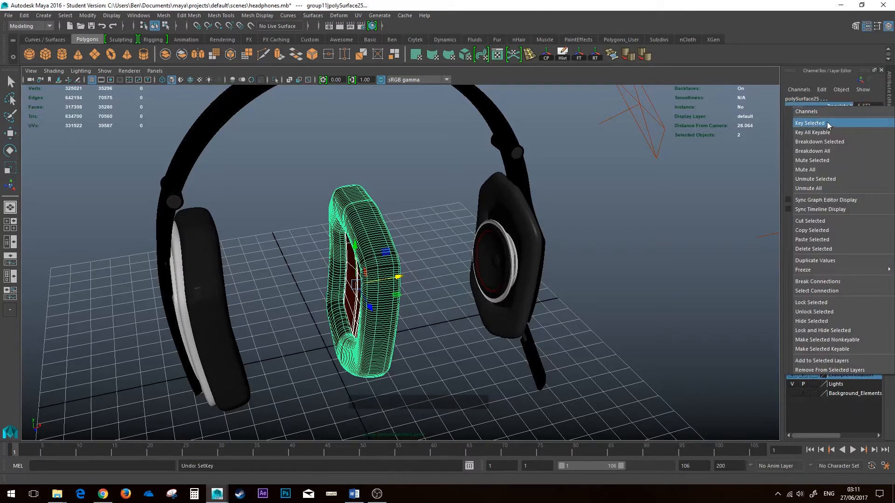
pyautogui.click(828, 123)
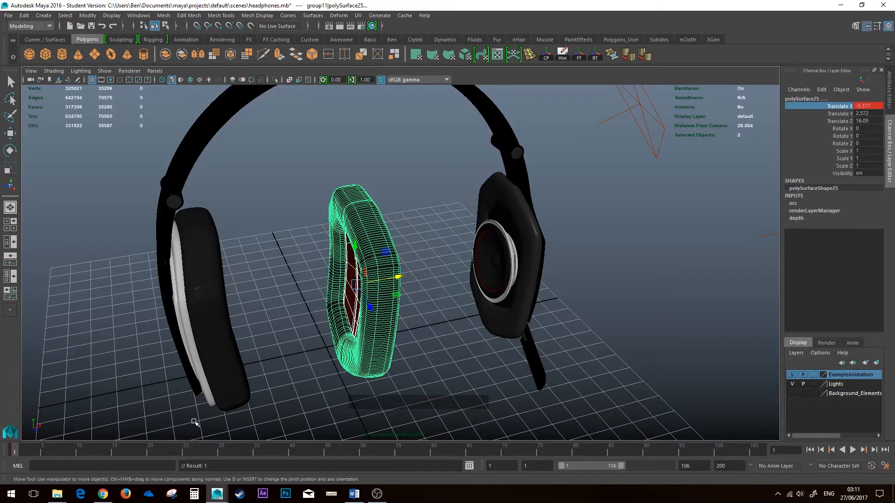
# At frame 25, move the ear pad along X onto its ear cup, to about -0.049, and key Translate X.
pyautogui.moveTo(30, 454); pyautogui.dragTo(185, 459)
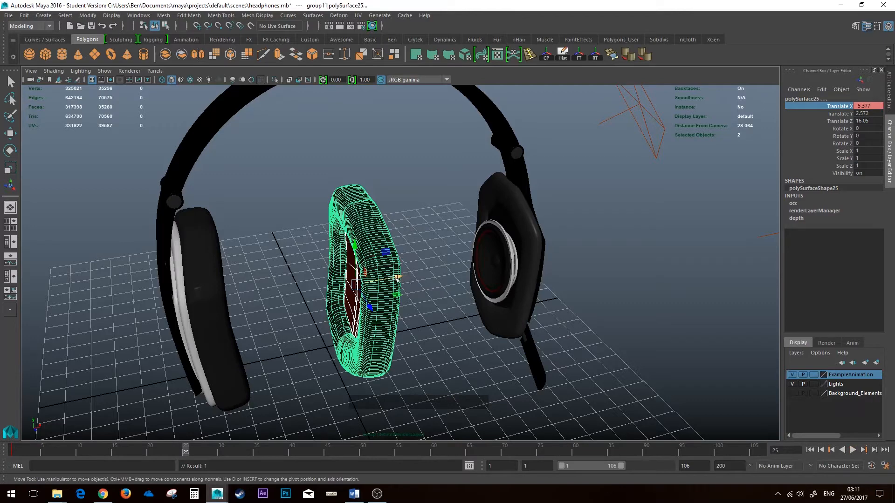
pyautogui.moveTo(397, 276); pyautogui.dragTo(521, 269)
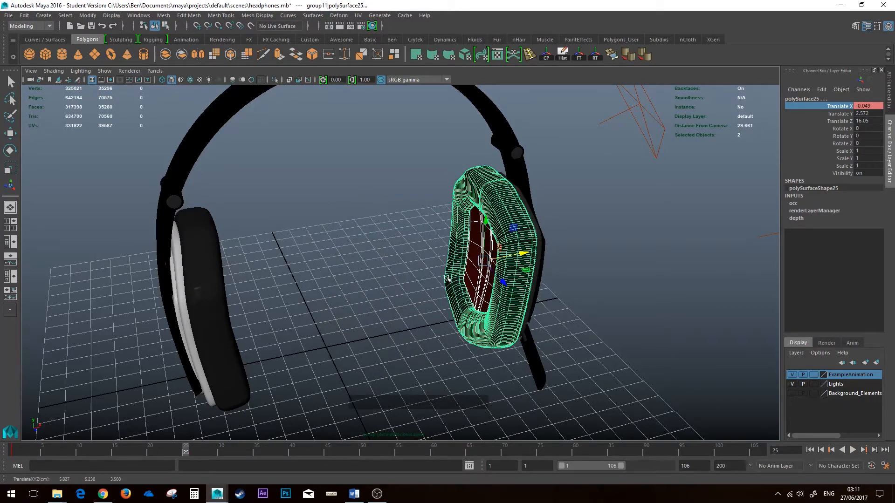
pyautogui.rightClick(833, 111)
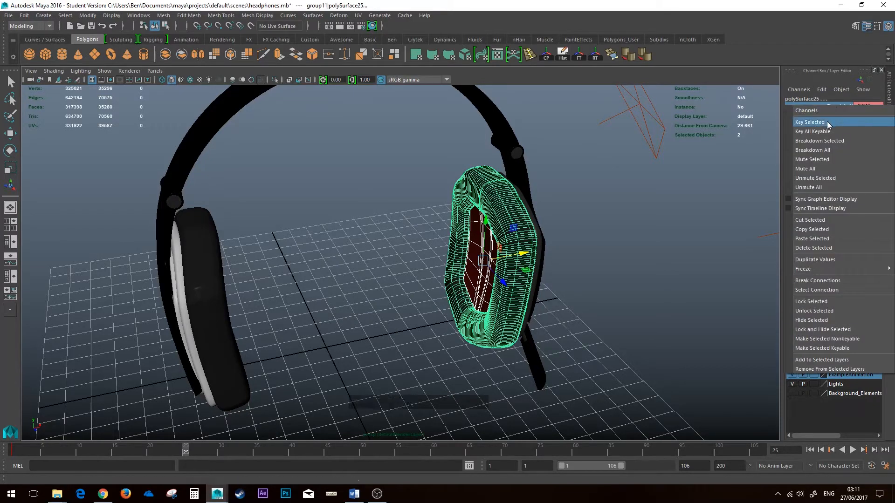
pyautogui.click(827, 123)
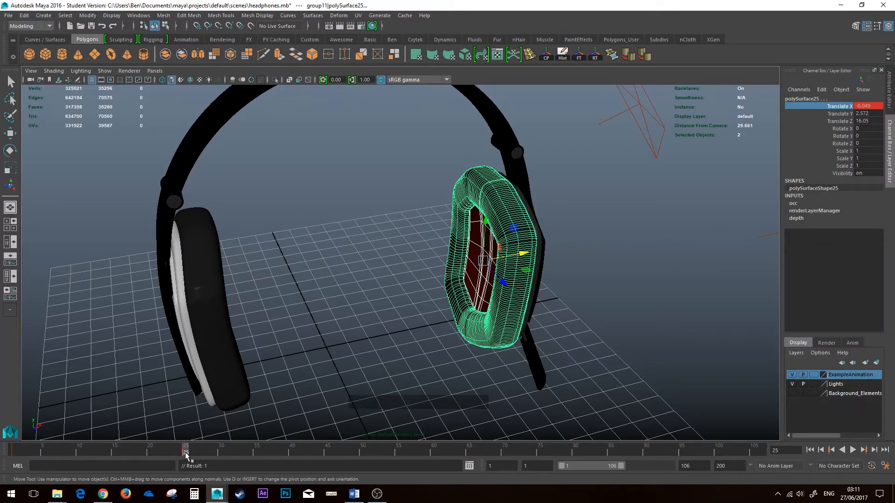
# Play the ear pad animation from the start in the perspective view and again through camera2.
pyautogui.moveTo(184, 451); pyautogui.dragTo(49, 451)
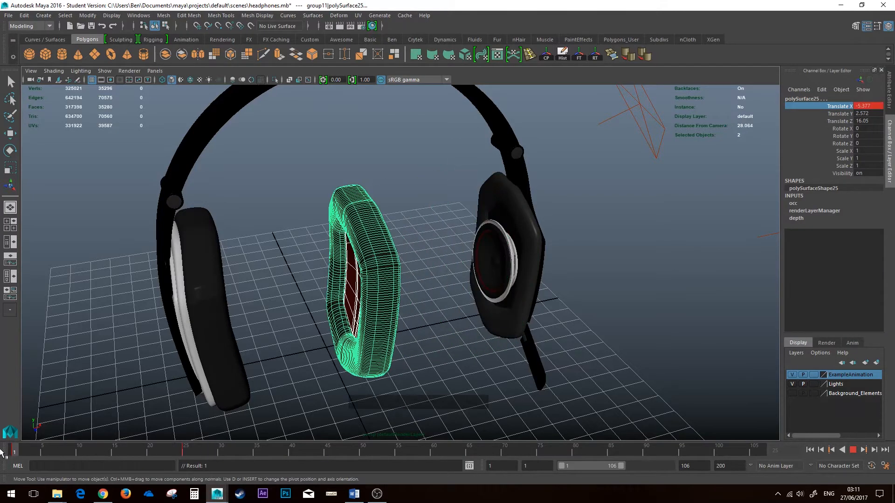
pyautogui.click(853, 449)
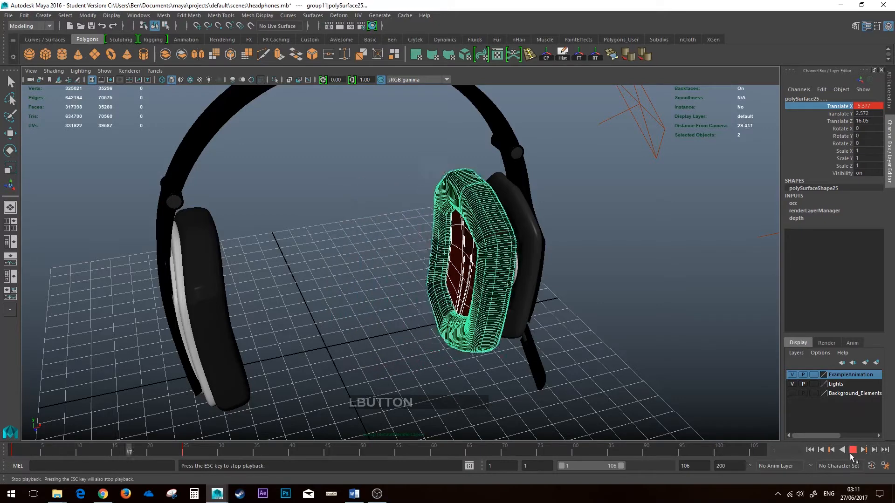
pyautogui.click(853, 449)
pyautogui.press('space')
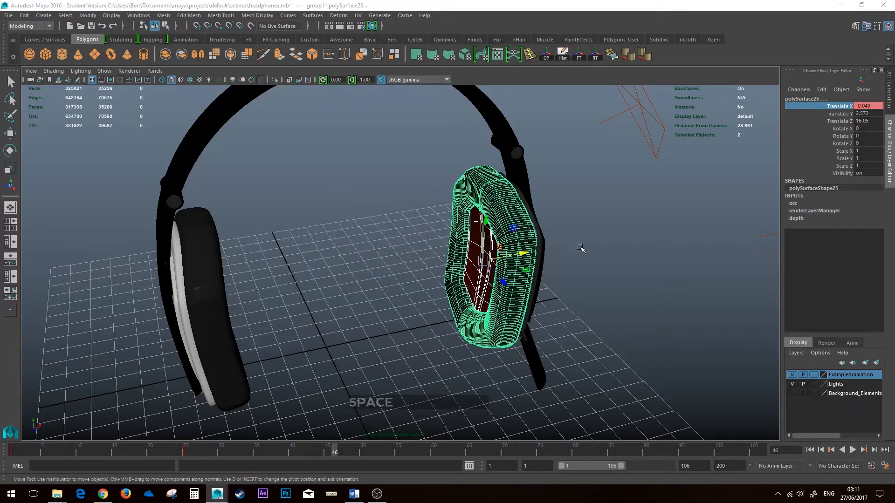
pyautogui.press('space')
pyautogui.moveTo(56, 451); pyautogui.dragTo(4, 454)
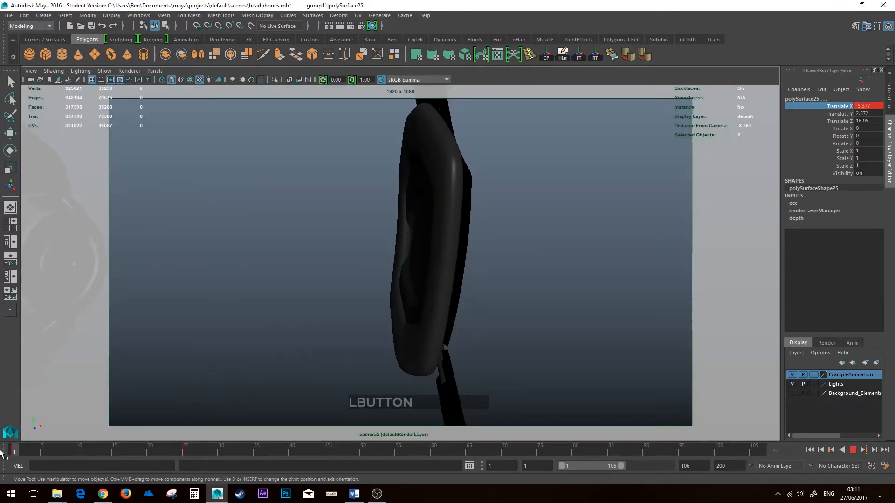
pyautogui.click(854, 451)
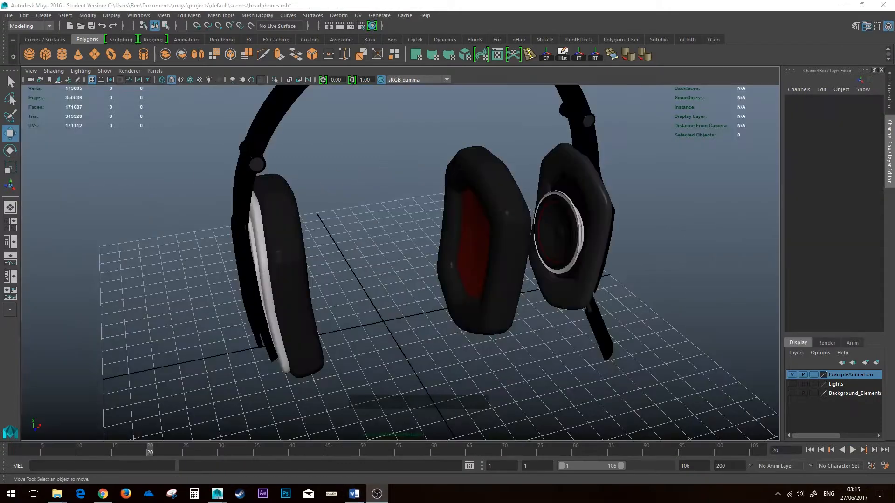
# Group the detached ear pad cushion with its red inner mesh, and clear the selection.
pyautogui.click(533, 373)
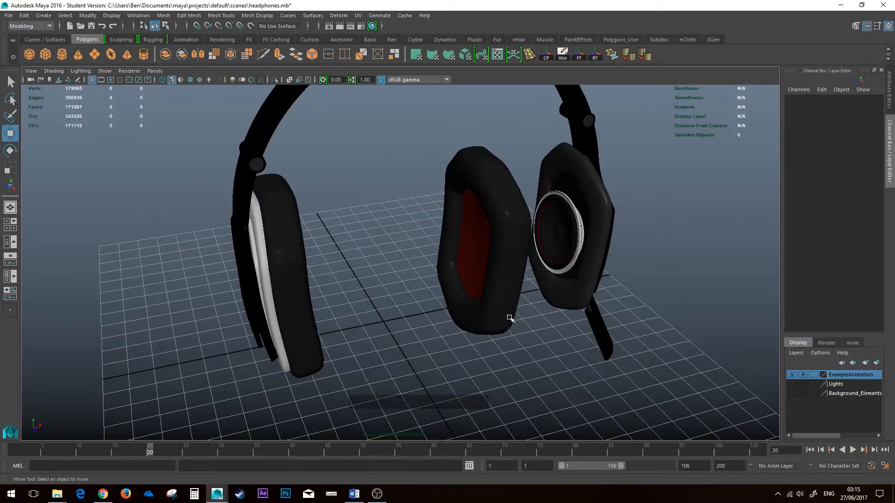
pyautogui.click(475, 278)
pyautogui.keyDown('shift'); pyautogui.click(451, 232); pyautogui.keyUp('shift')
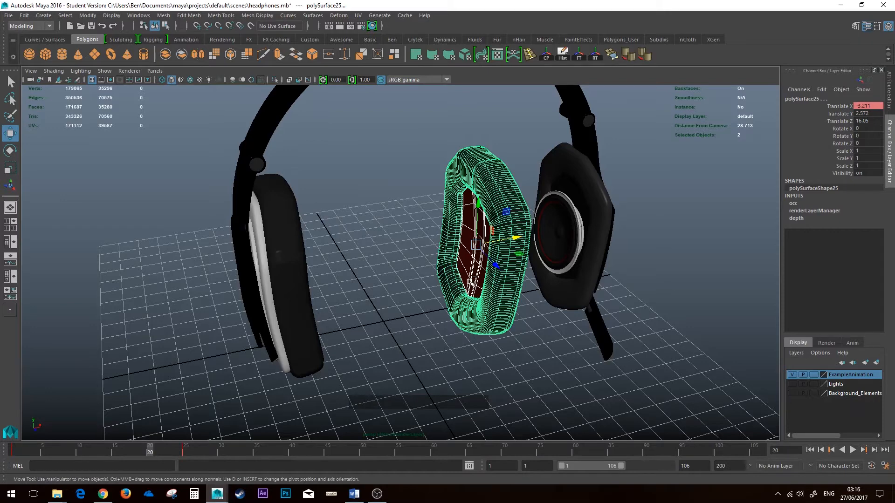
pyautogui.hotkey('ctrl', 'g')
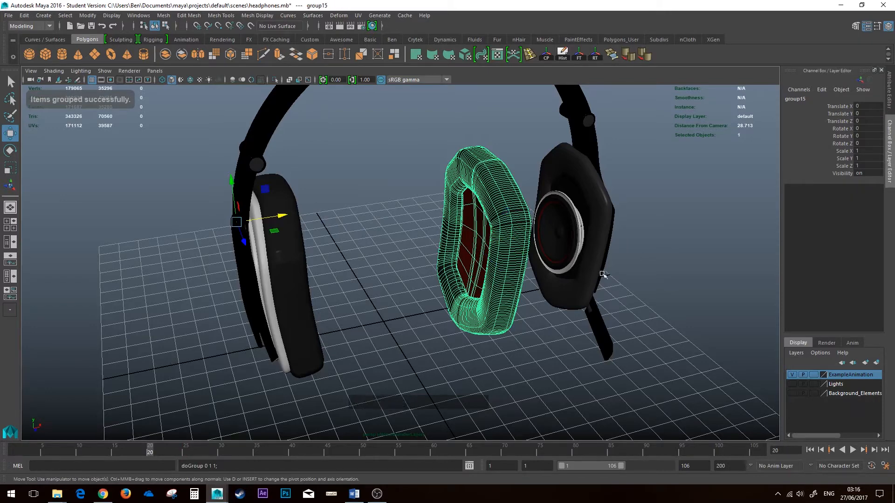
pyautogui.click(407, 173)
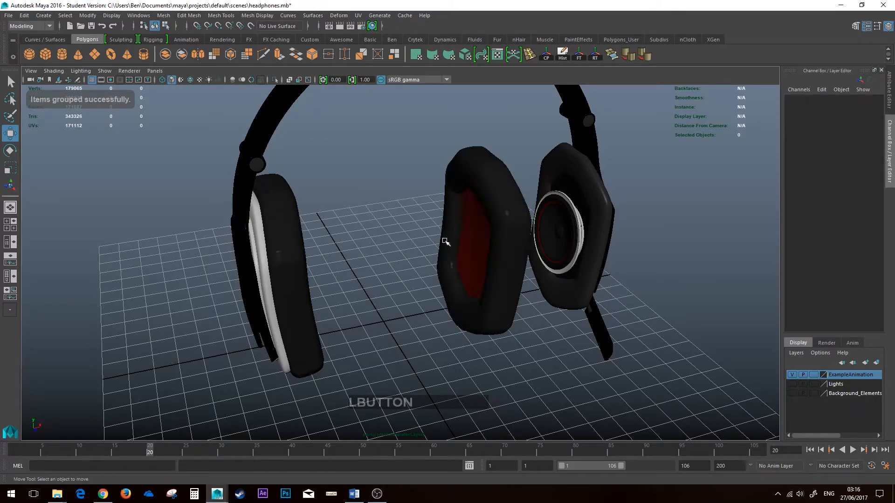
# Select the ear pad cushion, move the selection up to its parent group, and deselect it.
pyautogui.click(492, 308)
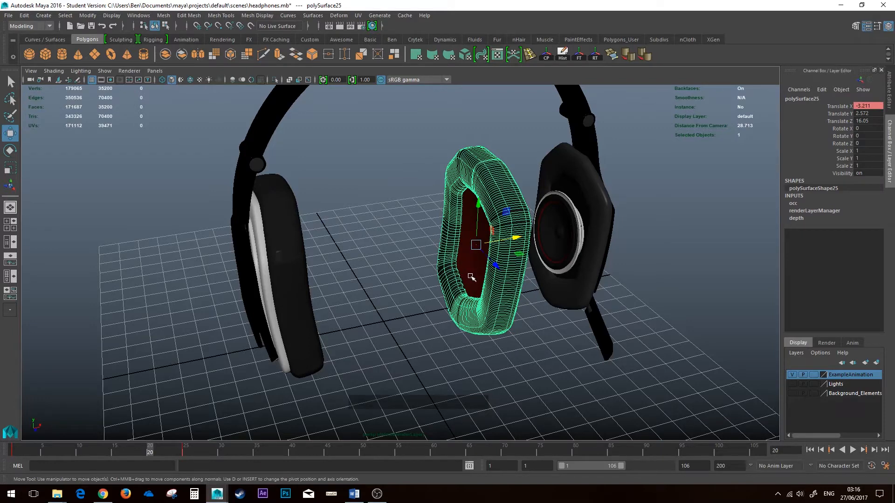
pyautogui.hotkey('ctrl', 'g')
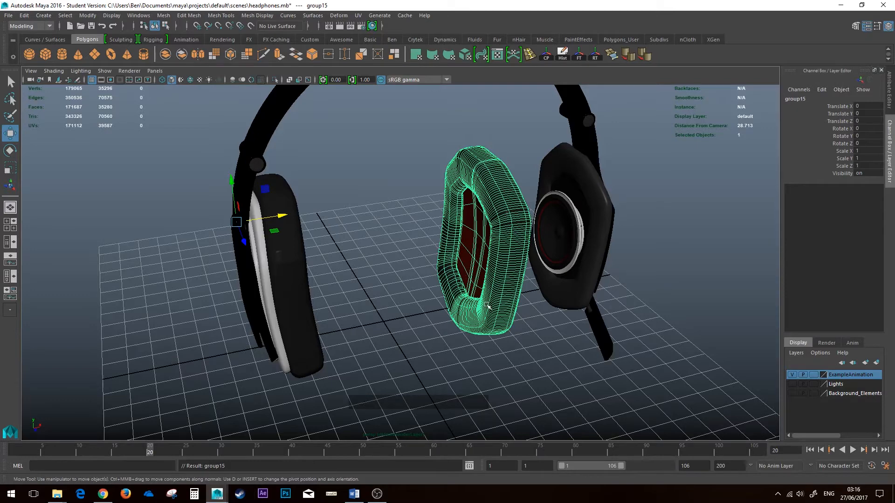
pyautogui.click(531, 369)
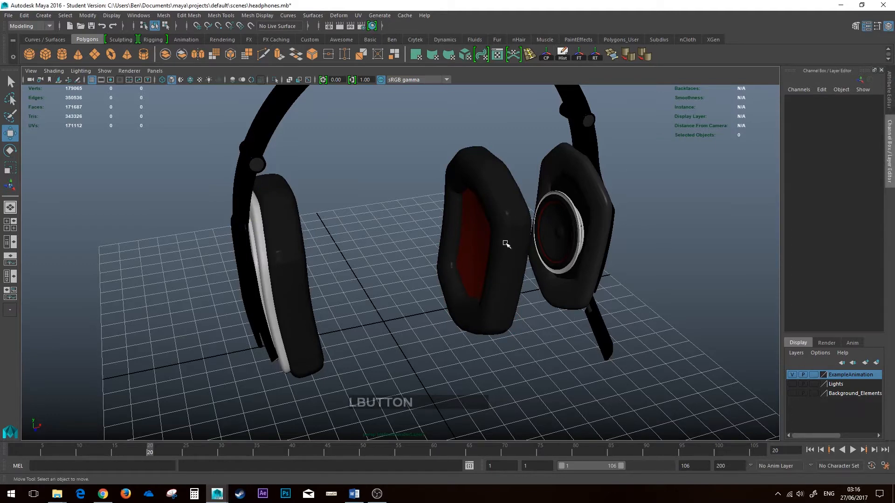
# Open the Outliner over the viewport's edge and expand group9, which holds the headphones.
pyautogui.click(139, 16)
pyautogui.click(184, 95)
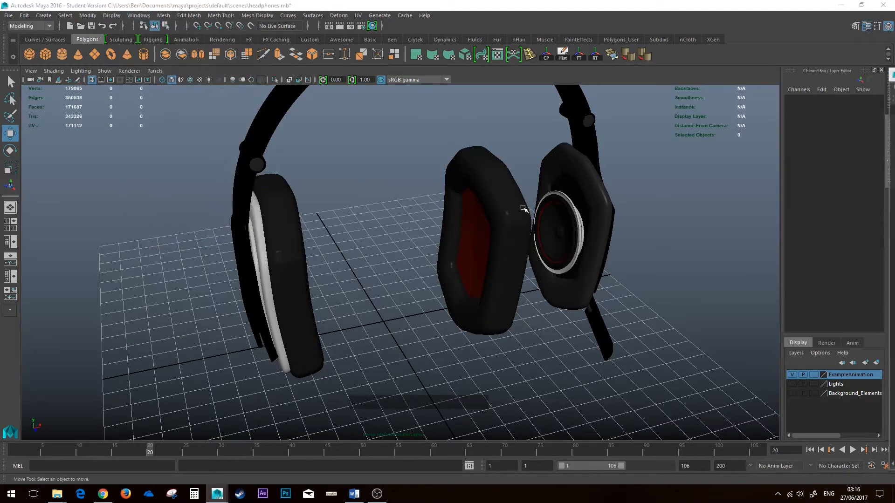
pyautogui.moveTo(550, 55); pyautogui.dragTo(679, 48)
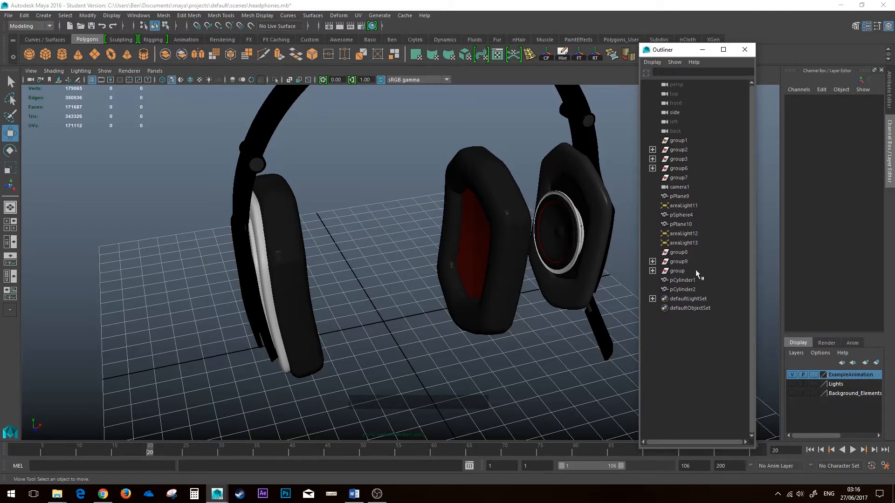
pyautogui.click(677, 264)
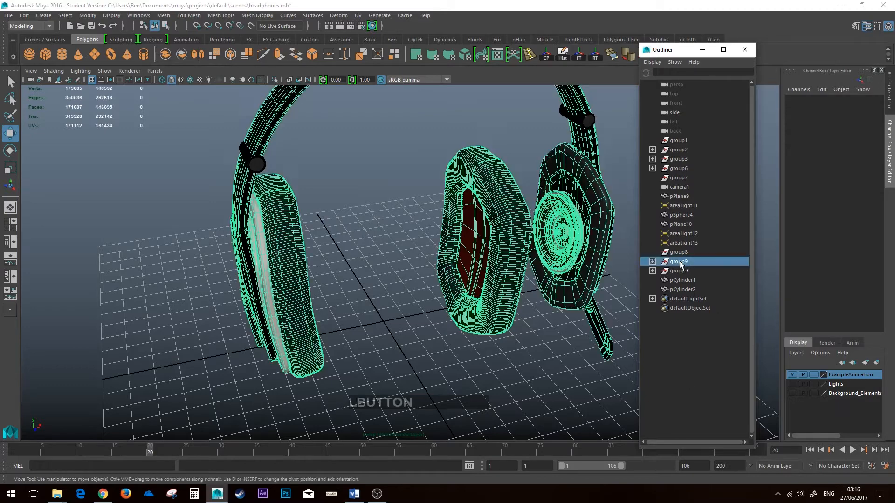
pyautogui.click(652, 262)
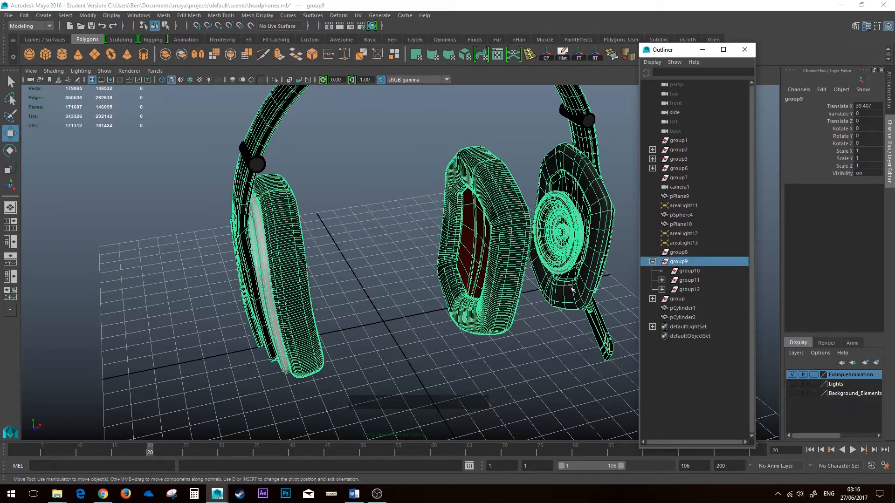
# Select the red inner mesh of the ear pad and move the selection up to its parent group.
pyautogui.click(467, 278)
pyautogui.click(462, 268)
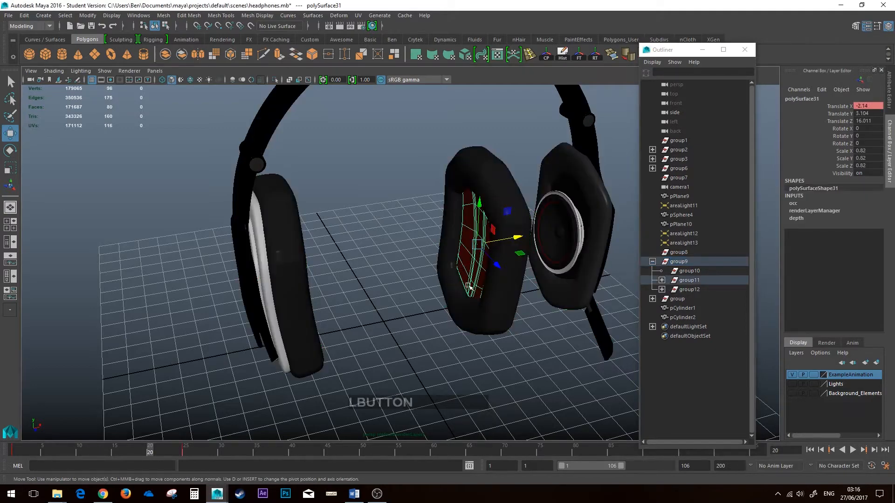
pyautogui.press('Up')
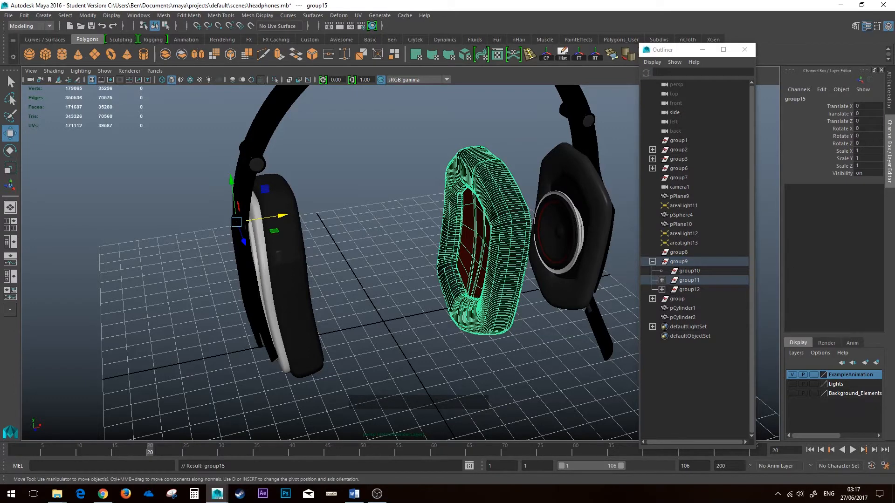
# Examine group2, group3, group6, group7 and the group containing pasted__polySurface283 in the Outliner.
pyautogui.click(664, 178)
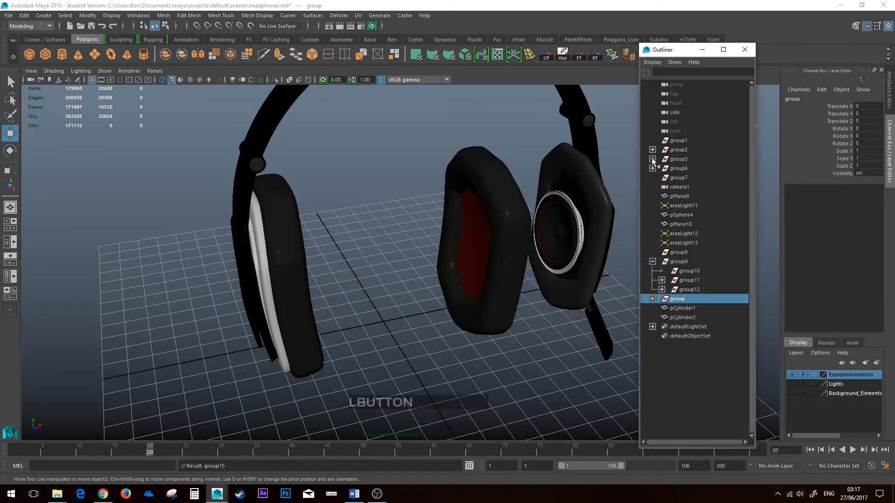
pyautogui.click(673, 150)
pyautogui.click(653, 150)
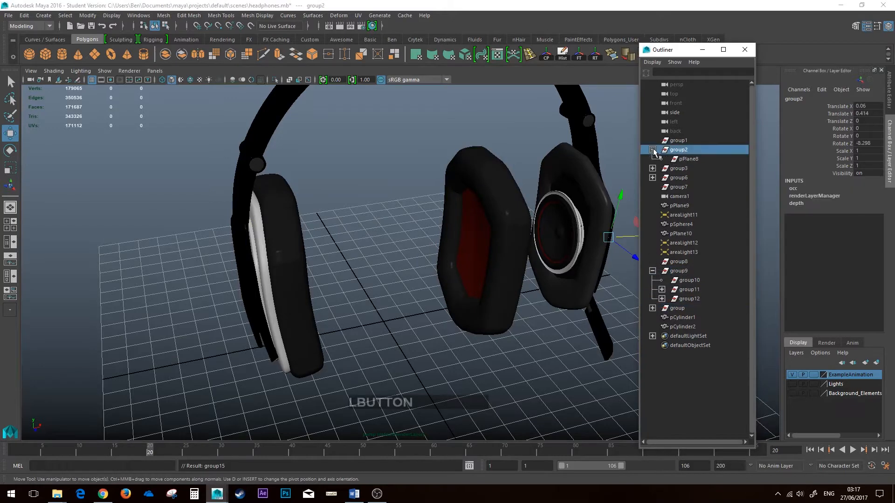
pyautogui.click(681, 159)
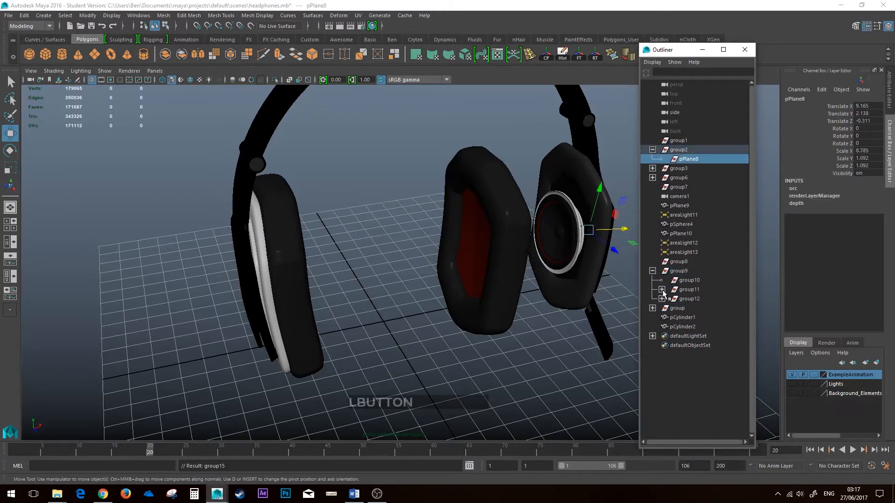
pyautogui.click(653, 308)
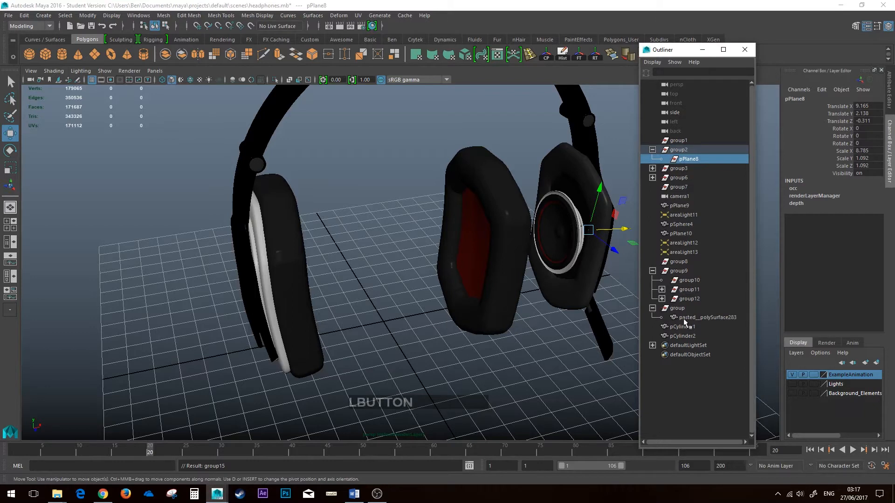
pyautogui.click(684, 318)
pyautogui.click(653, 309)
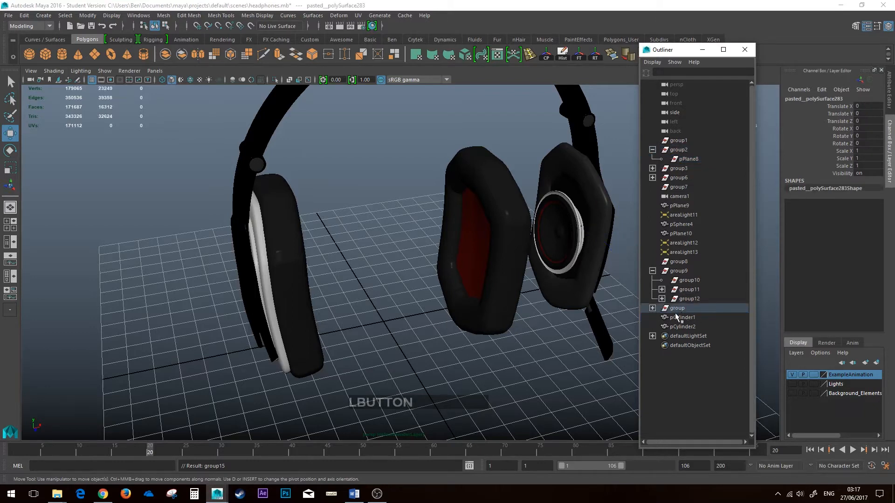
pyautogui.click(653, 309)
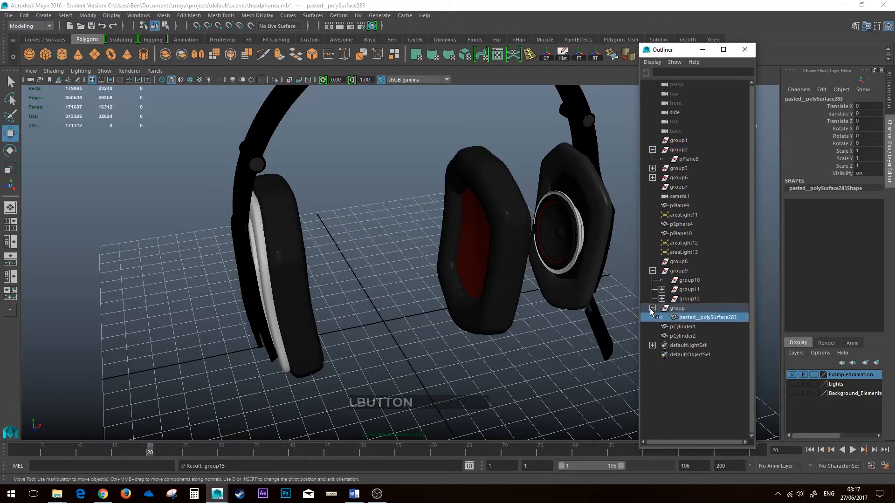
pyautogui.click(652, 168)
pyautogui.click(652, 187)
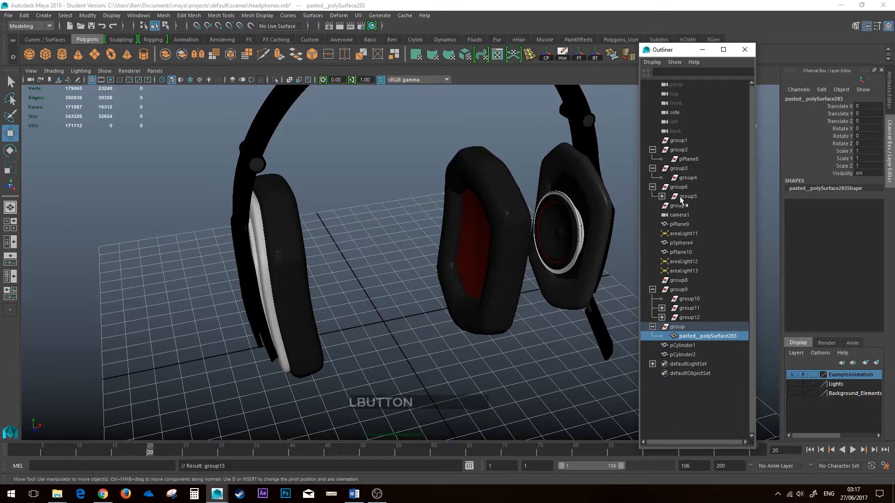
pyautogui.click(674, 206)
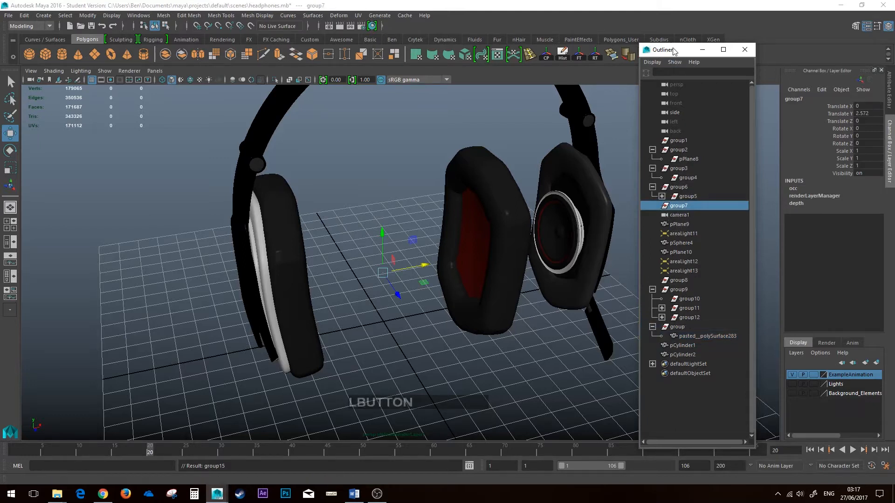
# Expand group11 inside group9 in the Outliner and examine its child objects down to group14.
pyautogui.moveTo(672, 52); pyautogui.dragTo(662, 29)
pyautogui.click(667, 266)
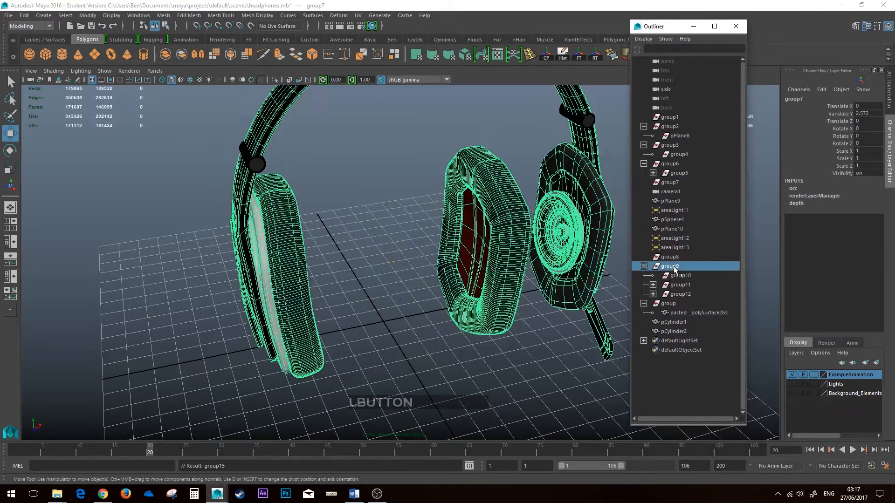
pyautogui.click(653, 285)
pyautogui.scroll(-5, 682, 298)
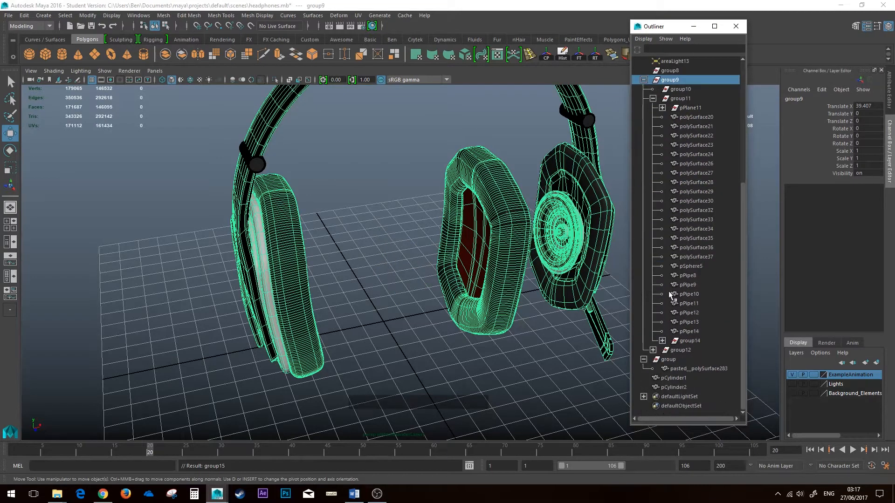
# Expand group14, group12 and group5 in the Outliner and examine the older groups group1 to group6 for geometry.
pyautogui.click(662, 340)
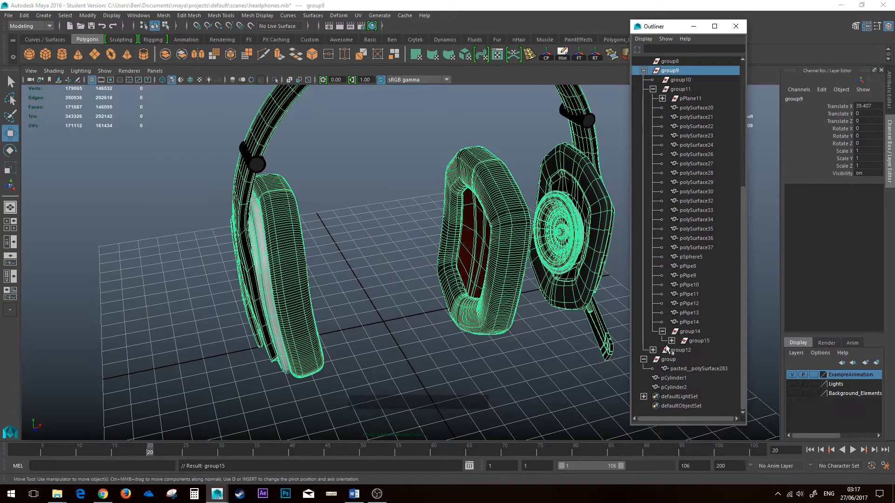
pyautogui.click(653, 350)
pyautogui.scroll(5, 684, 326)
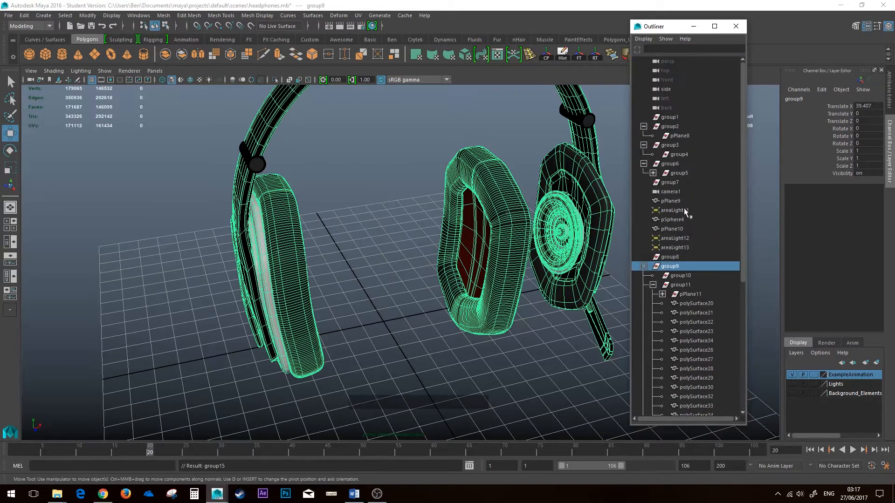
pyautogui.click(665, 117)
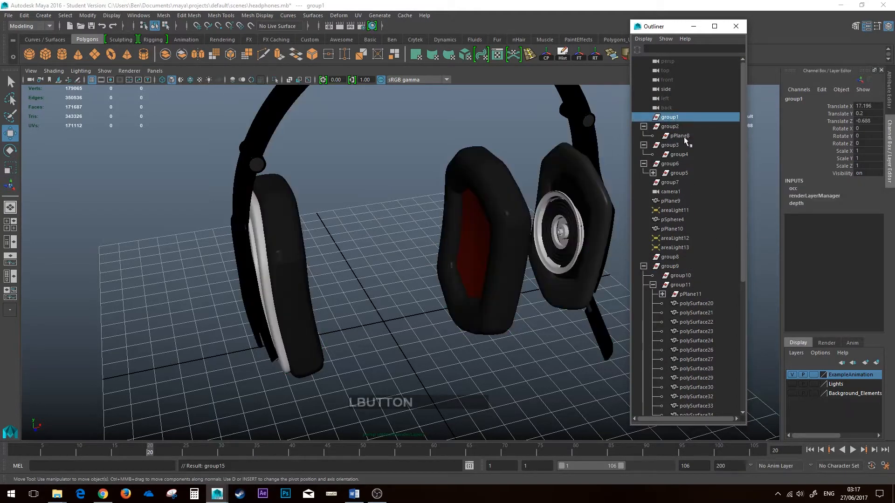
pyautogui.click(653, 172)
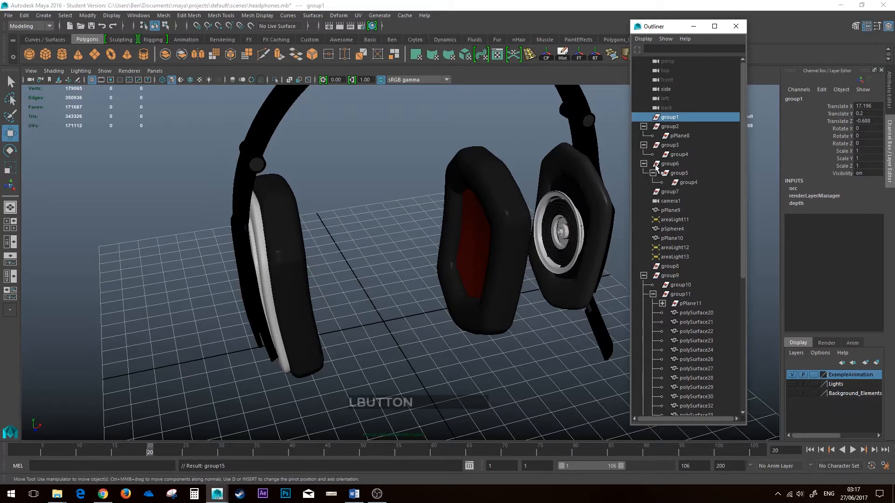
pyautogui.click(667, 135)
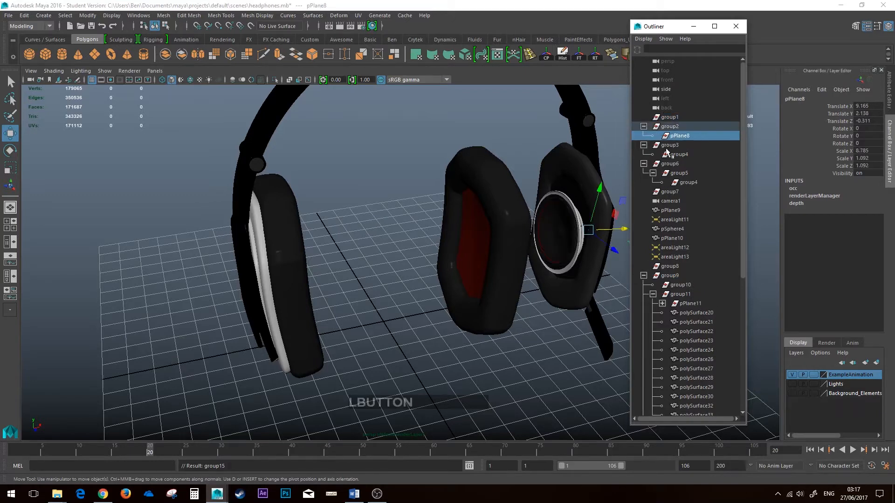
pyautogui.click(643, 145)
pyautogui.click(644, 145)
pyautogui.click(692, 183)
pyautogui.click(672, 123)
# Delete the unused top-level groups group1, group2, group3, group6, group7 and group8.
pyautogui.click(672, 119)
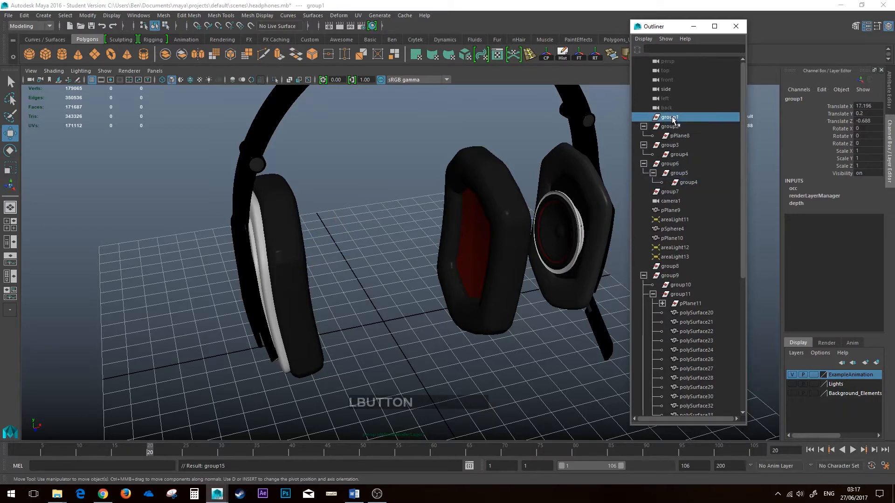
pyautogui.press('Delete')
pyautogui.click(672, 118)
pyautogui.press('Delete')
pyautogui.click(675, 118)
pyautogui.press('Delete')
pyautogui.click(678, 116)
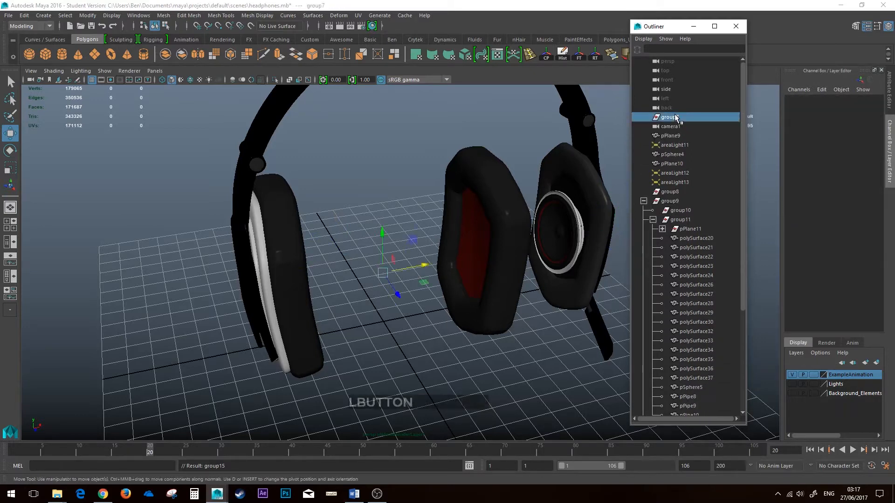
pyautogui.press('Delete')
pyautogui.scroll(-3, 524, 205)
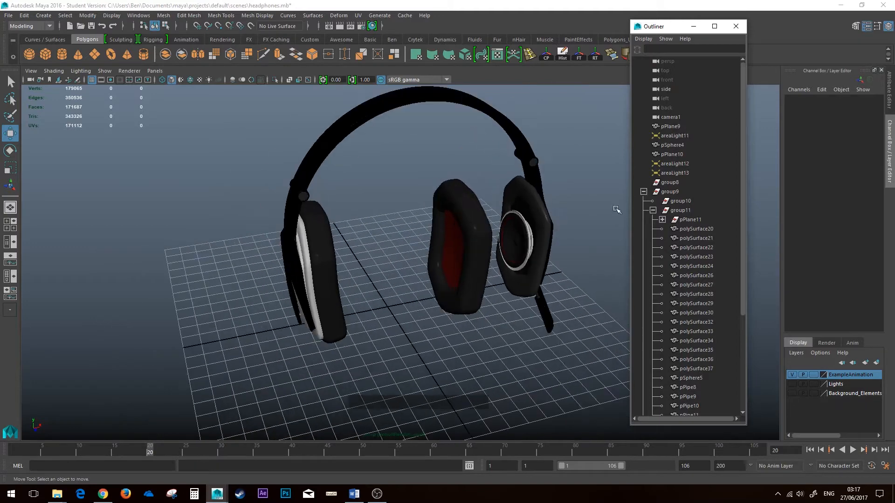
pyautogui.click(671, 183)
pyautogui.scroll(-3, 548, 219)
pyautogui.press('Delete')
# Select all the headphone meshes in the viewport and delete their construction history.
pyautogui.scroll(-5, 672, 228)
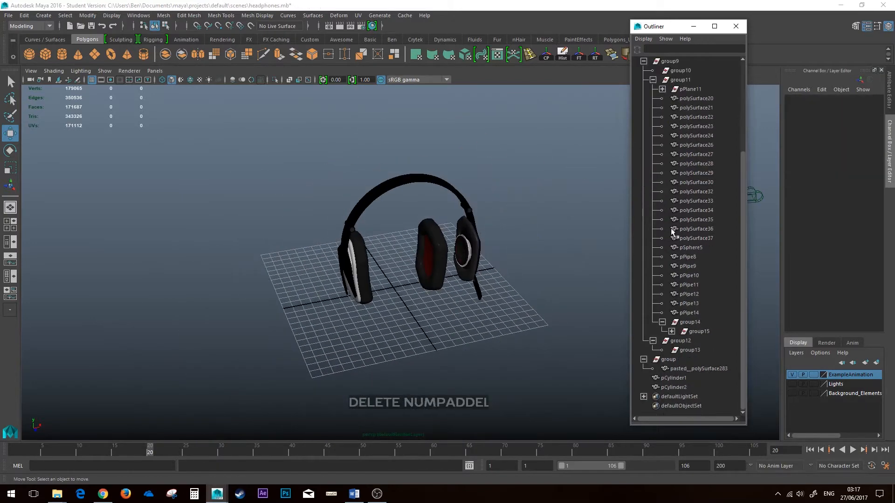
pyautogui.moveTo(304, 135); pyautogui.dragTo(543, 325)
pyautogui.scroll(-5, 482, 289)
pyautogui.moveTo(323, 209); pyautogui.dragTo(504, 329)
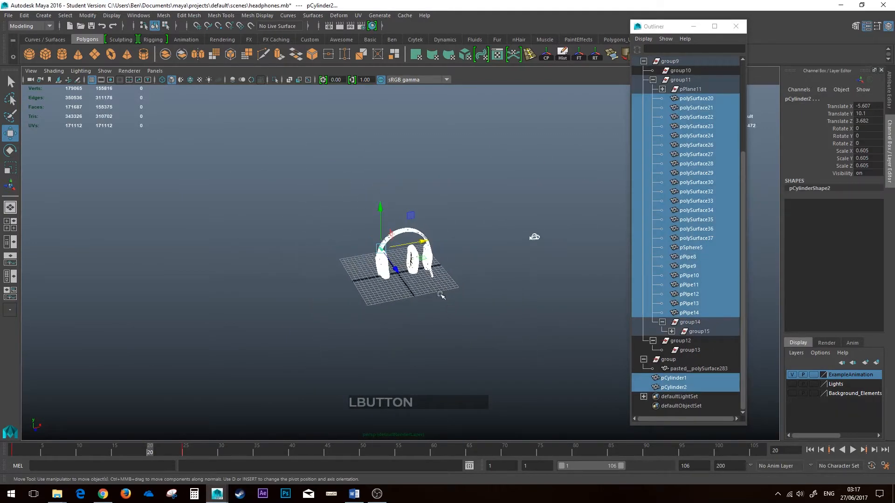
pyautogui.scroll(5, 422, 272)
pyautogui.click(563, 58)
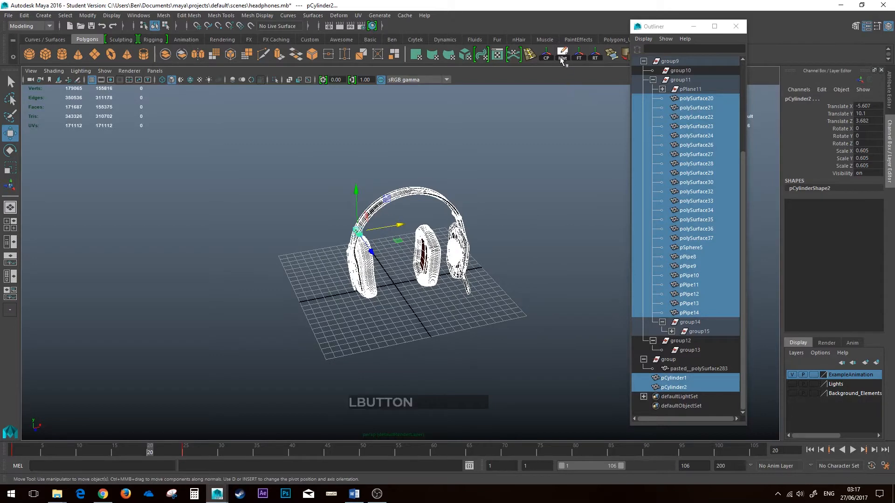
pyautogui.scroll(5, 694, 274)
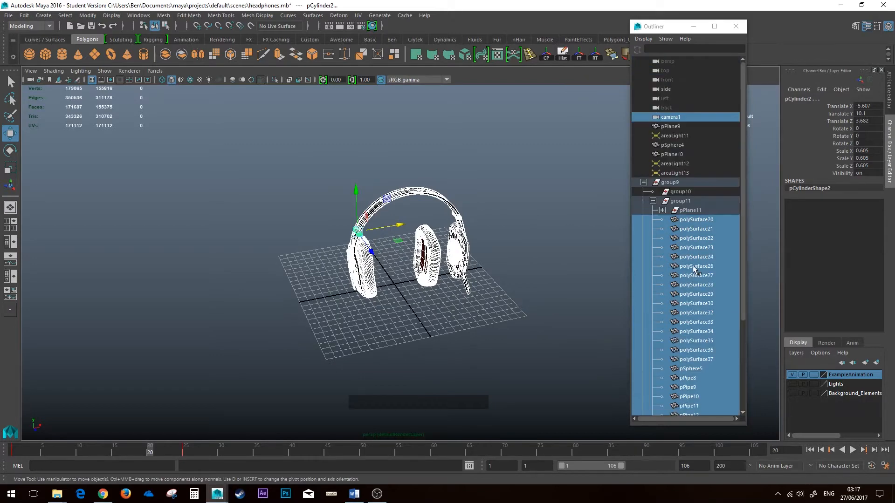
# Examine group14, the contents of group15 and pPipe14, checking which headphone parts they hold.
pyautogui.scroll(-5, 707, 222)
pyautogui.click(689, 322)
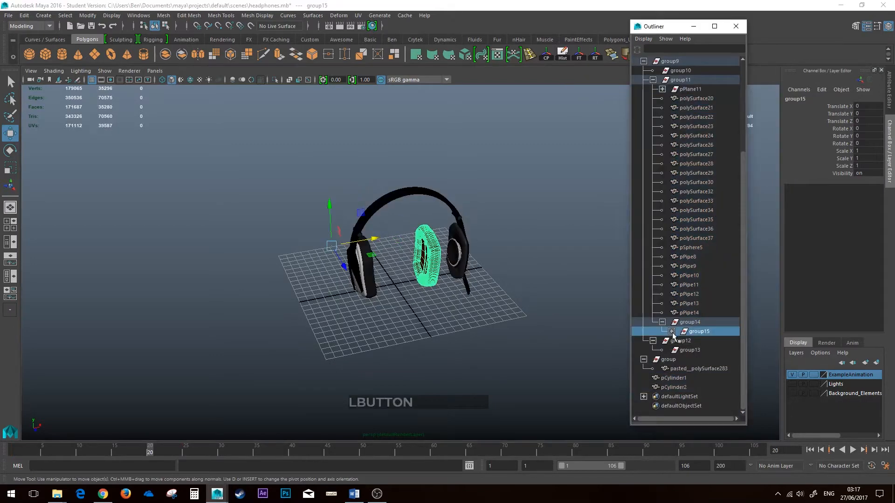
pyautogui.click(671, 331)
pyautogui.scroll(-5, 474, 259)
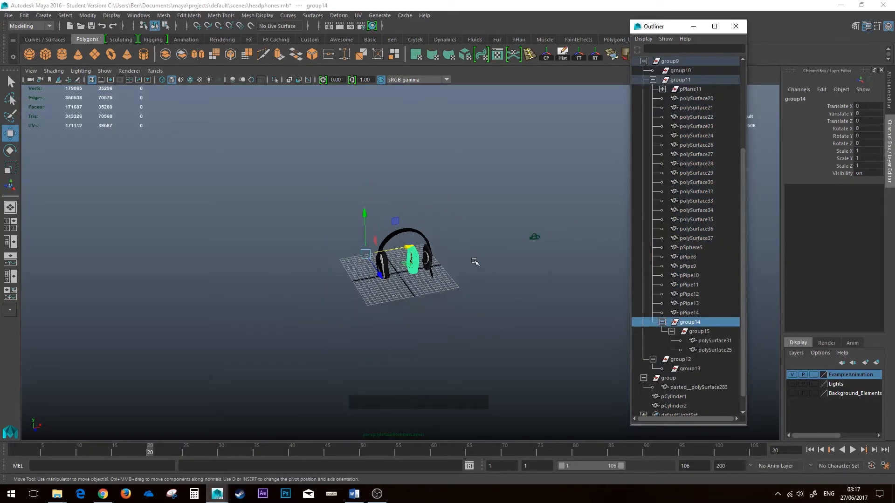
pyautogui.scroll(8, 474, 258)
pyautogui.keyDown('alt'); pyautogui.moveTo(476, 258); pyautogui.dragTo(454, 242); pyautogui.keyUp('alt')
pyautogui.keyDown('alt'); pyautogui.moveTo(455, 242); pyautogui.dragTo(451, 285, button='middle'); pyautogui.keyUp('alt')
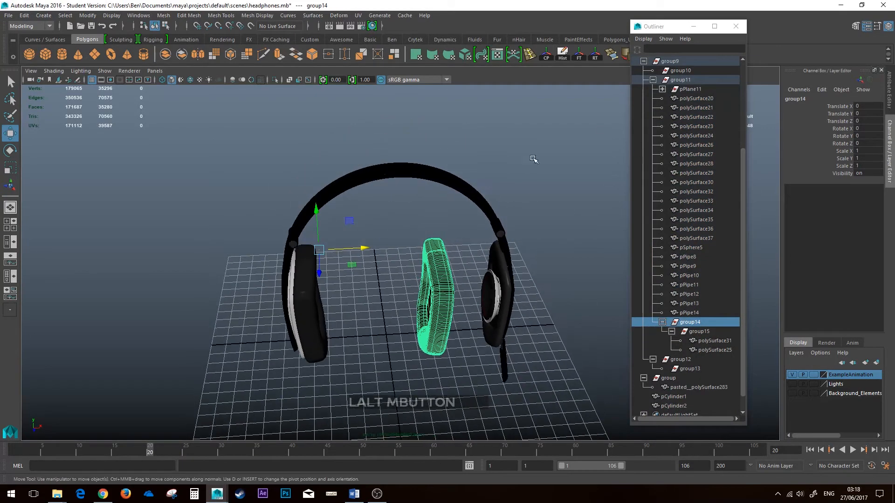
pyautogui.click(718, 313)
pyautogui.scroll(3, 701, 261)
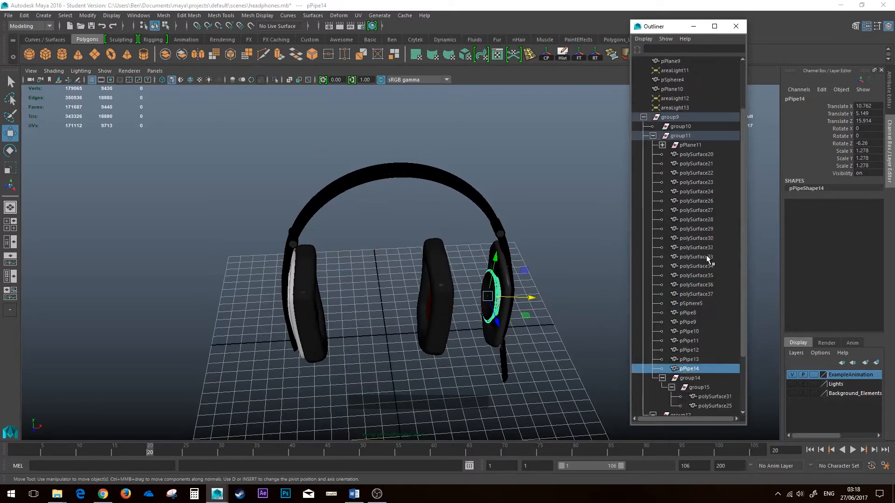
pyautogui.scroll(-1, 704, 258)
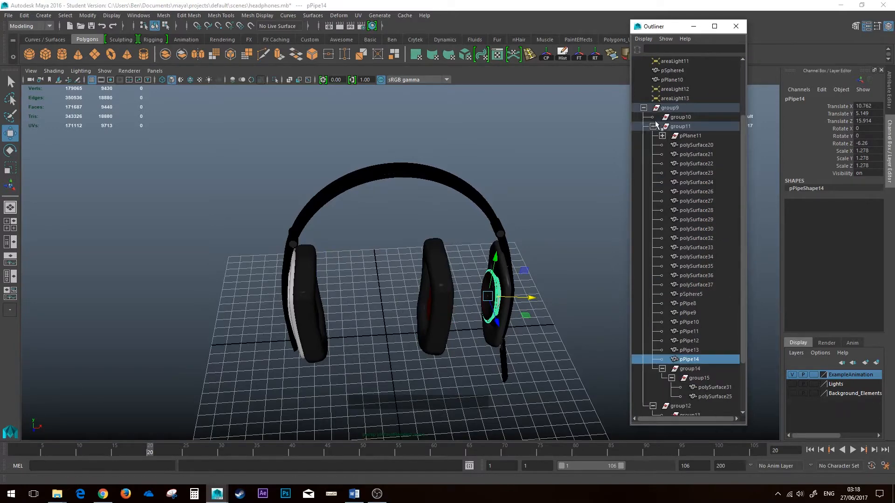
# Move the meshes from polySurface20 to pPipe14 out of group11 to the top level, just above group9.
pyautogui.rightClick(683, 131)
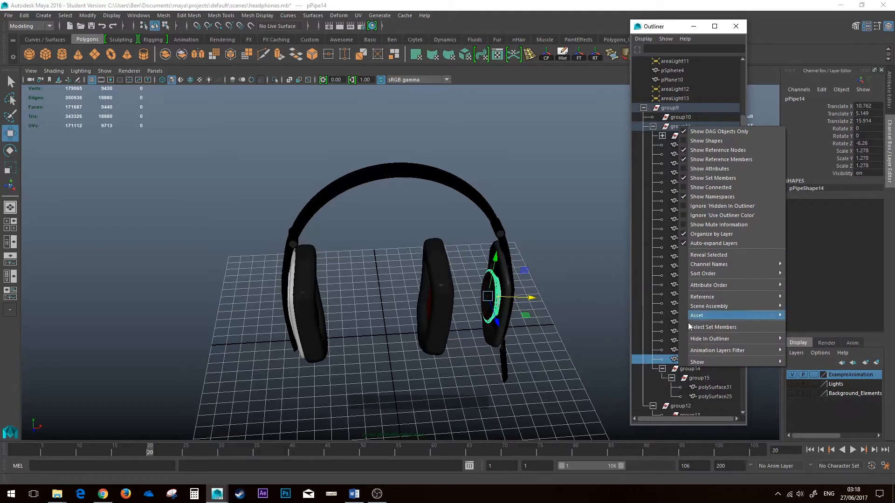
pyautogui.click(658, 163)
pyautogui.click(694, 144)
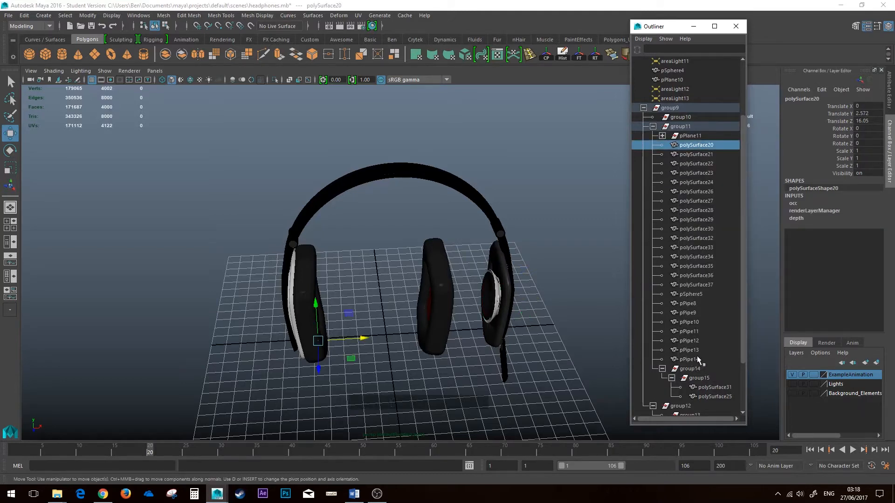
pyautogui.keyDown('shift'); pyautogui.click(690, 359); pyautogui.keyUp('shift')
pyautogui.click(695, 145)
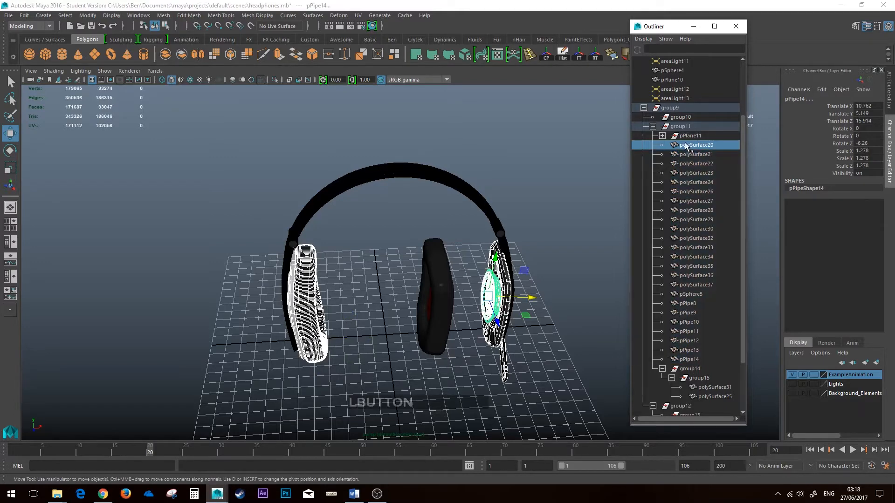
pyautogui.keyDown('shift'); pyautogui.click(688, 360); pyautogui.keyUp('shift')
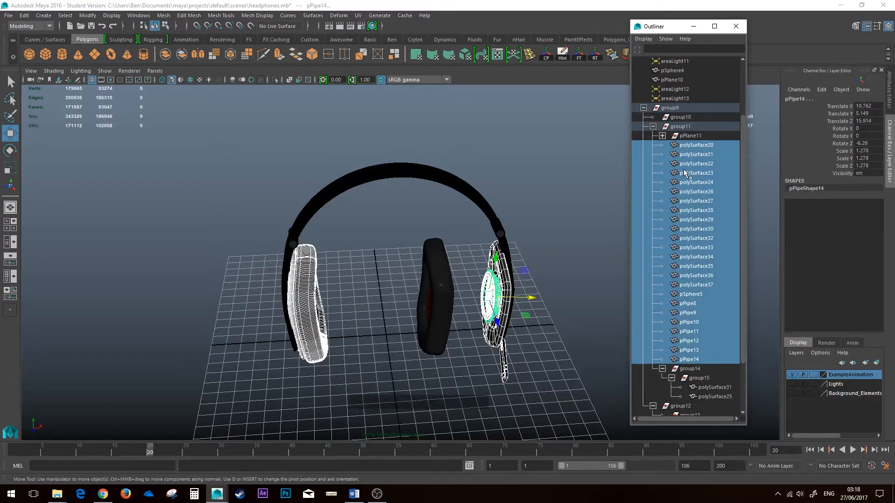
pyautogui.moveTo(688, 148); pyautogui.dragTo(685, 106, button='middle')
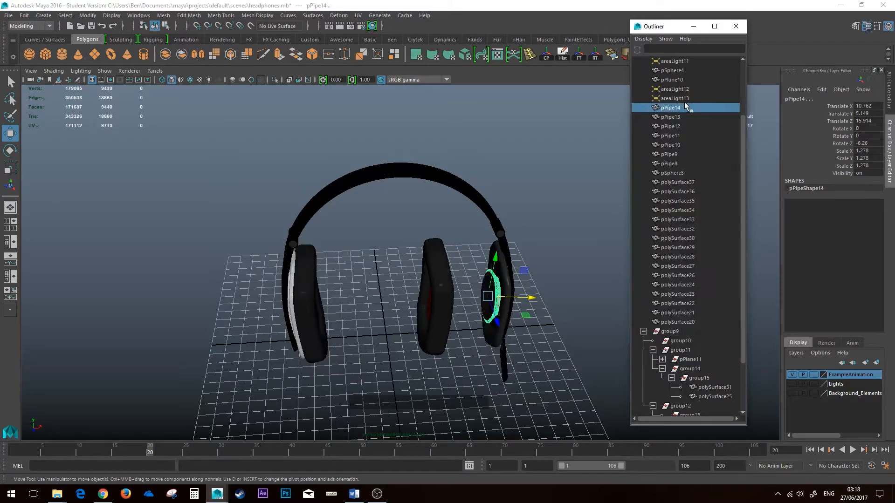
# Move the ear pad meshes polySurface31 and polySurface25 out of group15 to the top level.
pyautogui.click(669, 332)
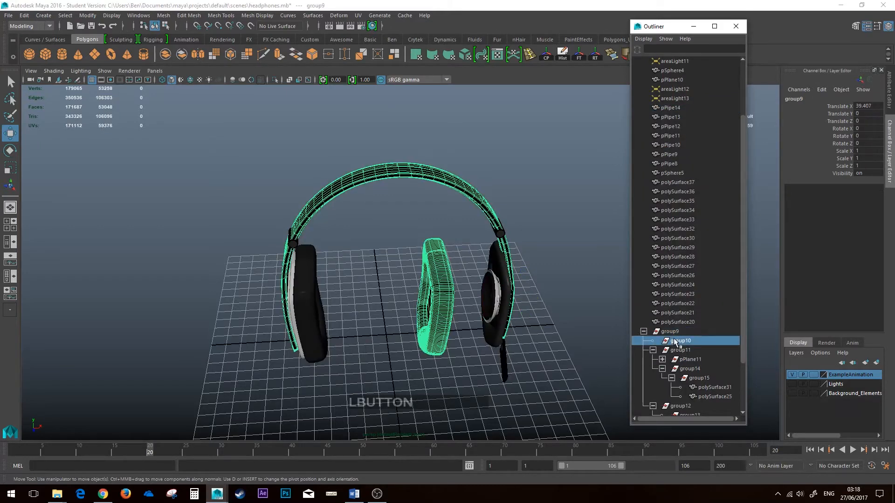
pyautogui.scroll(-3, 681, 347)
pyautogui.click(688, 304)
pyautogui.click(699, 313)
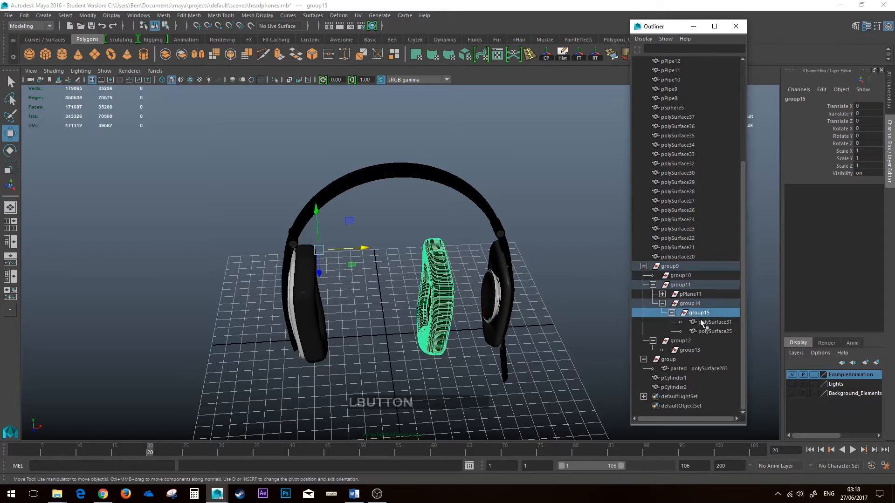
pyautogui.click(703, 322)
pyautogui.keyDown('shift'); pyautogui.click(708, 330); pyautogui.keyUp('shift')
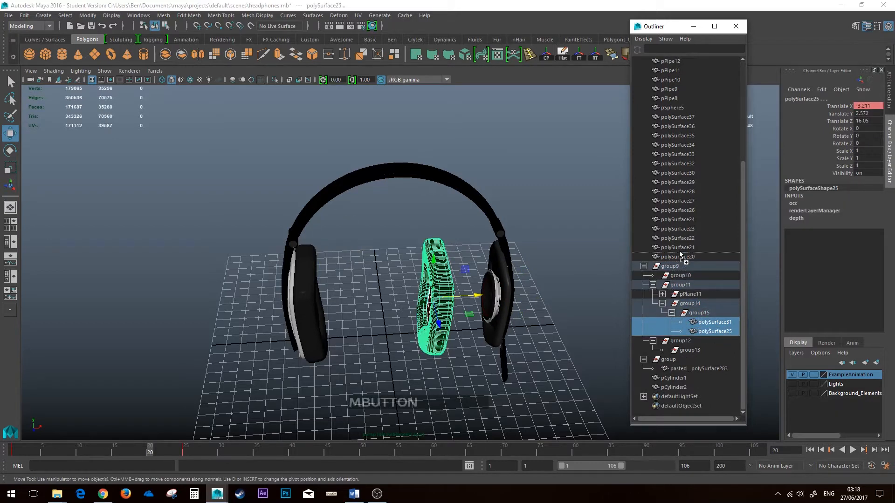
pyautogui.moveTo(678, 251); pyautogui.dragTo(678, 252, button='middle')
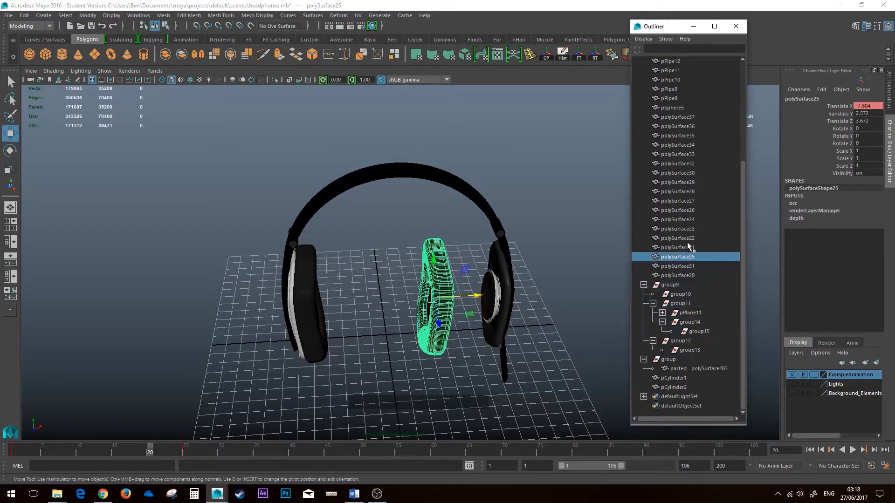
# Expand pPlane11 and move polySurface38, polySurface39 and polySurface40 out of it to the top level.
pyautogui.click(662, 312)
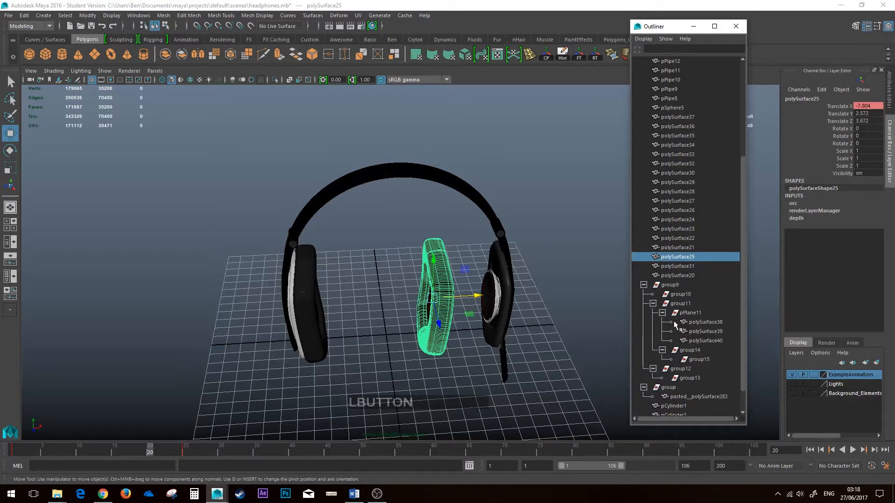
pyautogui.click(697, 323)
pyautogui.keyDown('shift'); pyautogui.click(706, 341); pyautogui.keyUp('shift')
pyautogui.moveTo(700, 332); pyautogui.dragTo(681, 256, button='middle')
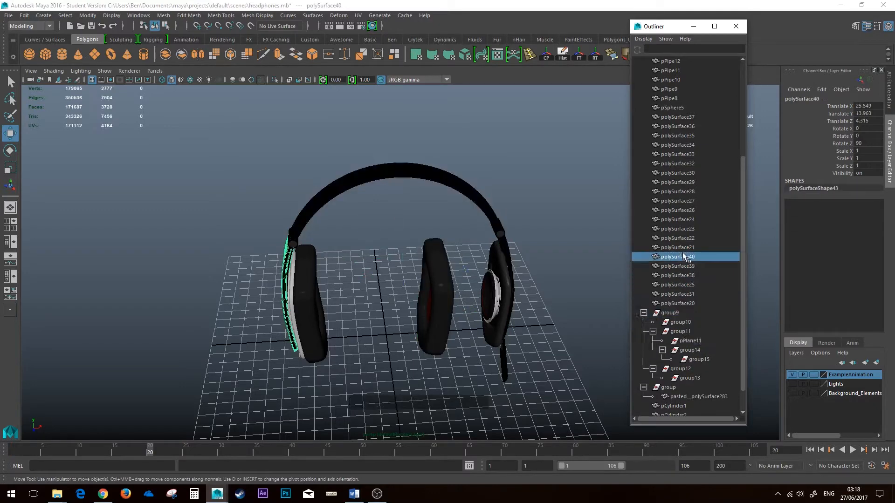
# Move pasted__polySurface283 out of its parent group to the top level, beside the other headphone meshes.
pyautogui.click(680, 316)
pyautogui.scroll(-1, 682, 336)
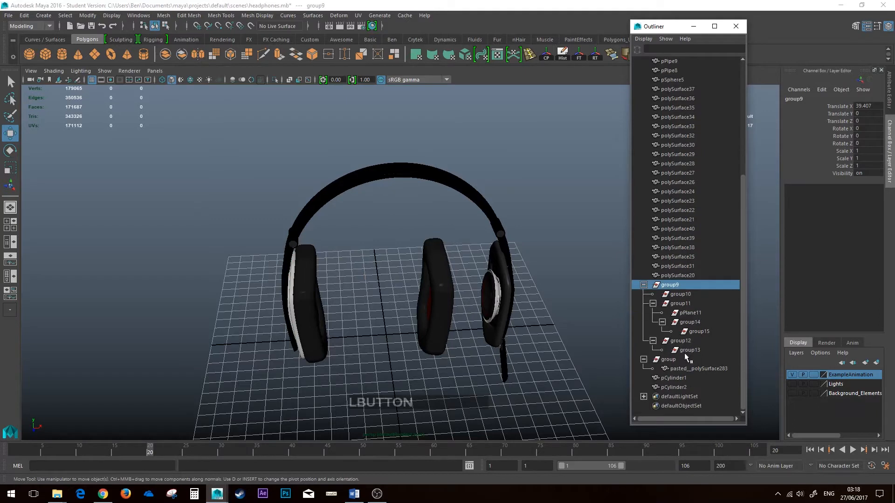
pyautogui.click(678, 362)
pyautogui.click(678, 368)
pyautogui.moveTo(678, 369); pyautogui.dragTo(678, 263, button='middle')
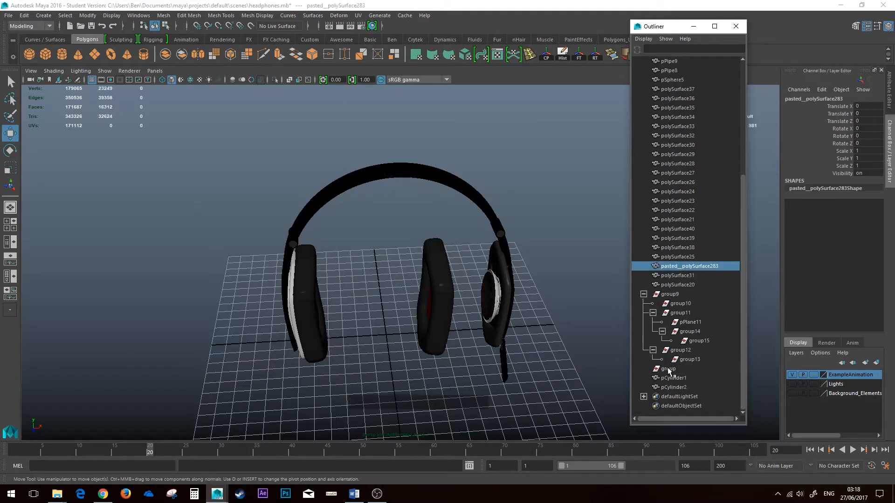
# Delete the emptied group9 together with its nested groups, and the separate leftover empty group.
pyautogui.click(675, 368)
pyautogui.click(670, 295)
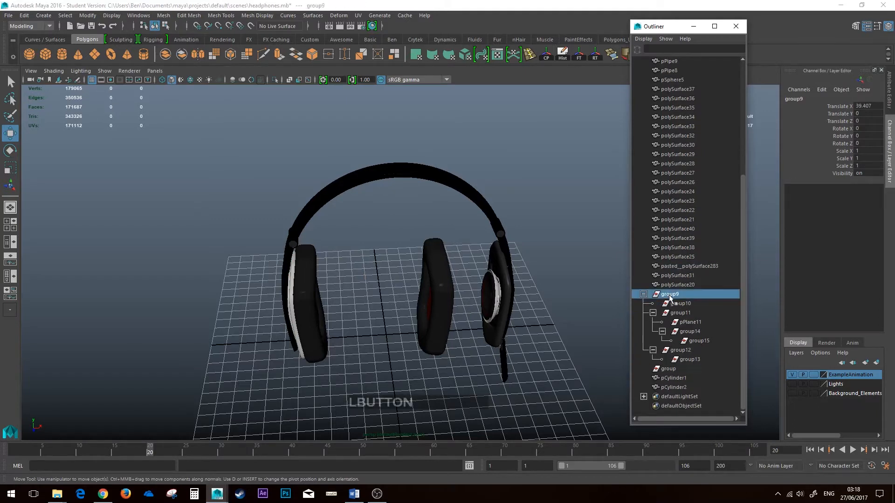
pyautogui.click(653, 350)
pyautogui.click(653, 359)
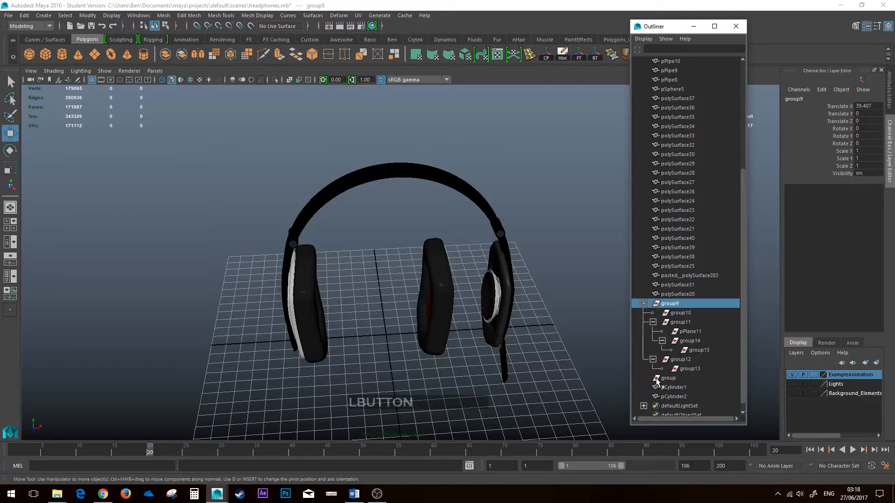
pyautogui.click(658, 379)
pyautogui.click(670, 304)
pyautogui.click(683, 341)
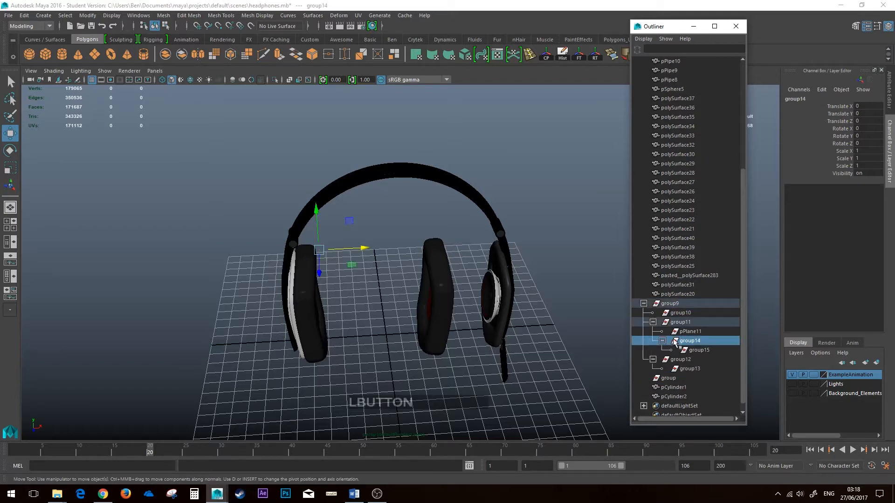
pyautogui.click(676, 304)
pyautogui.press('Delete')
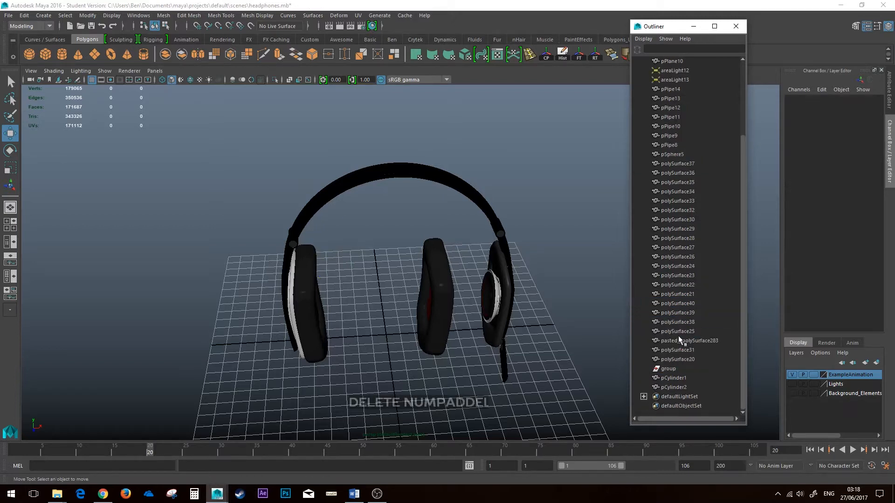
pyautogui.click(671, 369)
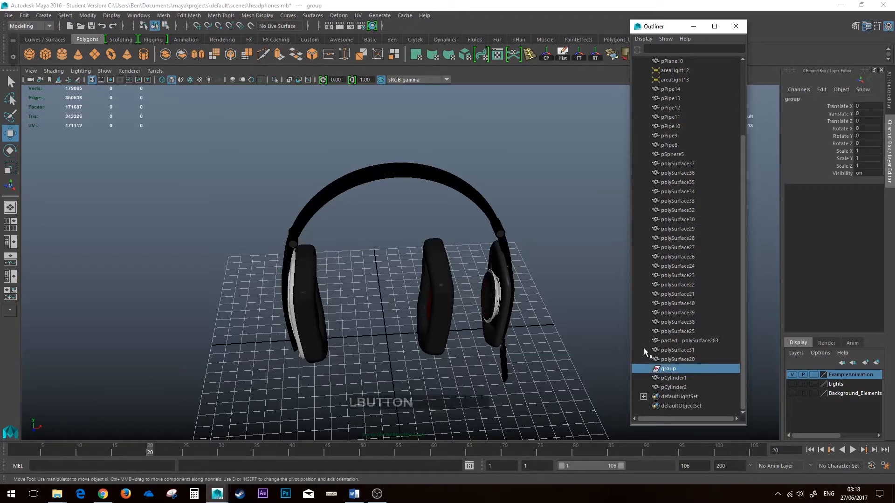
pyautogui.press('Delete')
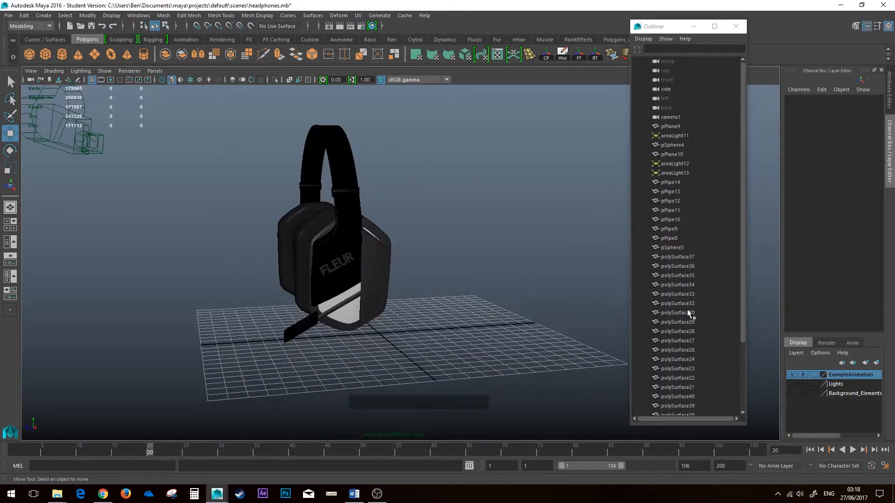
# Look through the full list of ungrouped headphone meshes, cameras and lights.
pyautogui.scroll(-3, 692, 307)
pyautogui.keyDown('alt'); pyautogui.moveTo(382, 267); pyautogui.dragTo(508, 280); pyautogui.keyUp('alt')
pyautogui.scroll(-5, 479, 274)
pyautogui.scroll(5, 487, 281)
pyautogui.scroll(3, 717, 281)
pyautogui.scroll(-3, 697, 238)
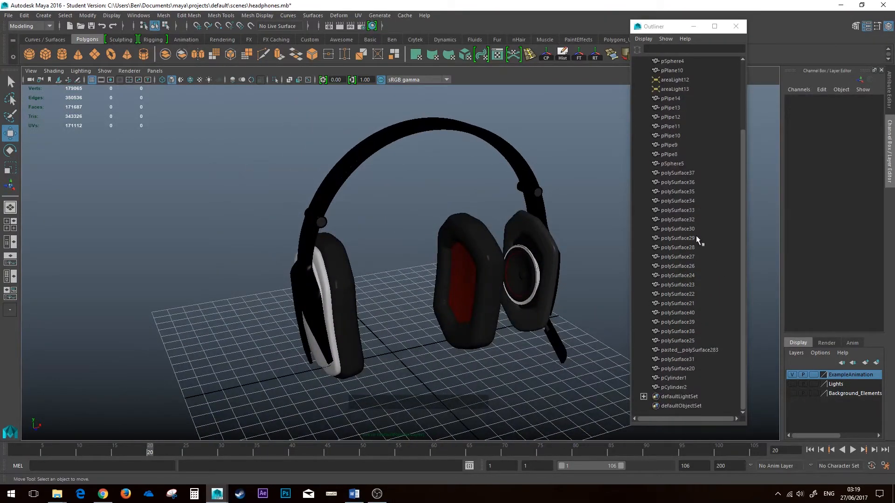
pyautogui.scroll(3, 680, 264)
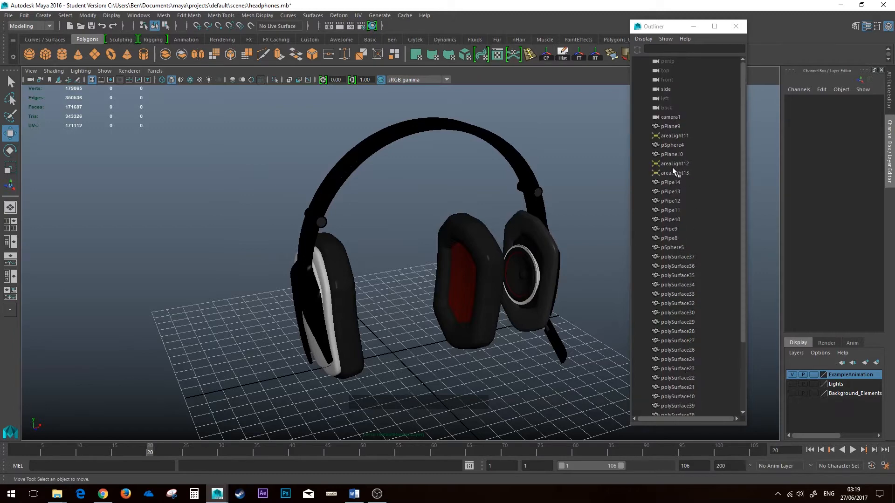
pyautogui.scroll(-3, 669, 264)
pyautogui.scroll(3, 658, 191)
pyautogui.scroll(-3, 687, 349)
# Examine the headphone model from several angles around the detached ear pad and the exposed speaker.
pyautogui.keyDown('alt'); pyautogui.moveTo(461, 261); pyautogui.dragTo(456, 262); pyautogui.keyUp('alt')
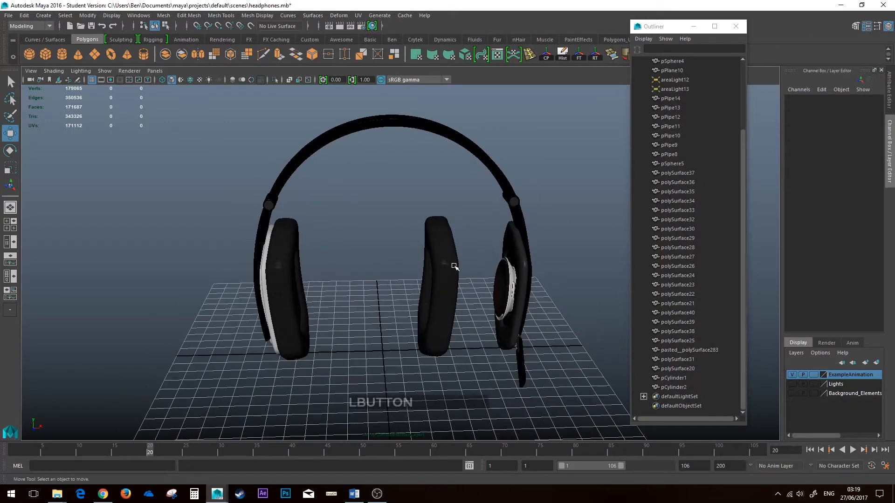
pyautogui.keyDown('alt'); pyautogui.moveTo(456, 262); pyautogui.dragTo(463, 295, button='middle'); pyautogui.keyUp('alt')
pyautogui.keyDown('alt'); pyautogui.moveTo(463, 295); pyautogui.dragTo(519, 304); pyautogui.keyUp('alt')
pyautogui.keyDown('alt'); pyautogui.moveTo(358, 293); pyautogui.dragTo(394, 298); pyautogui.keyUp('alt')
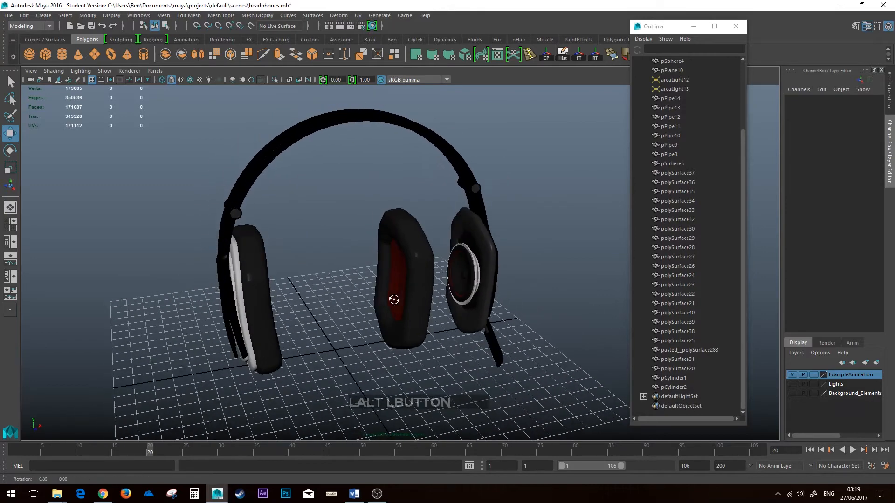
pyautogui.scroll(3, 425, 278)
pyautogui.keyDown('alt'); pyautogui.moveTo(501, 287); pyautogui.dragTo(428, 271); pyautogui.keyUp('alt')
pyautogui.keyDown('alt'); pyautogui.moveTo(412, 213); pyautogui.dragTo(456, 244, button='middle'); pyautogui.keyUp('alt')
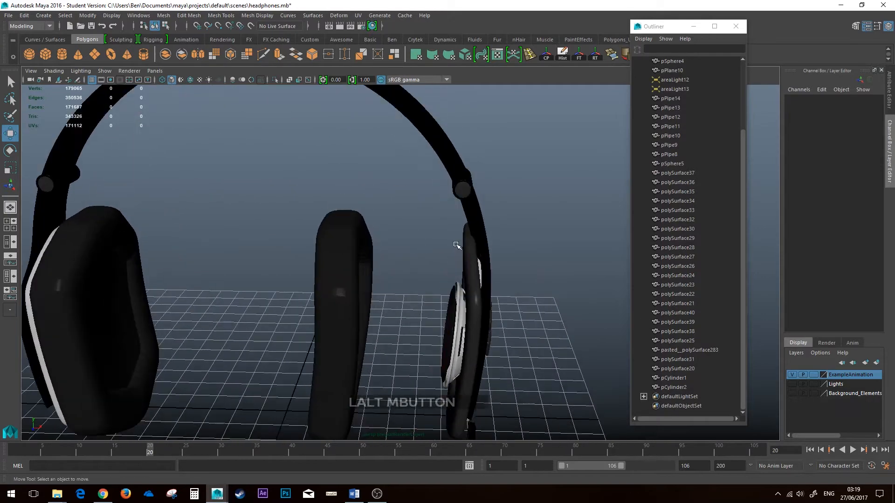
pyautogui.keyDown('alt'); pyautogui.moveTo(426, 246); pyautogui.dragTo(472, 208); pyautogui.keyUp('alt')
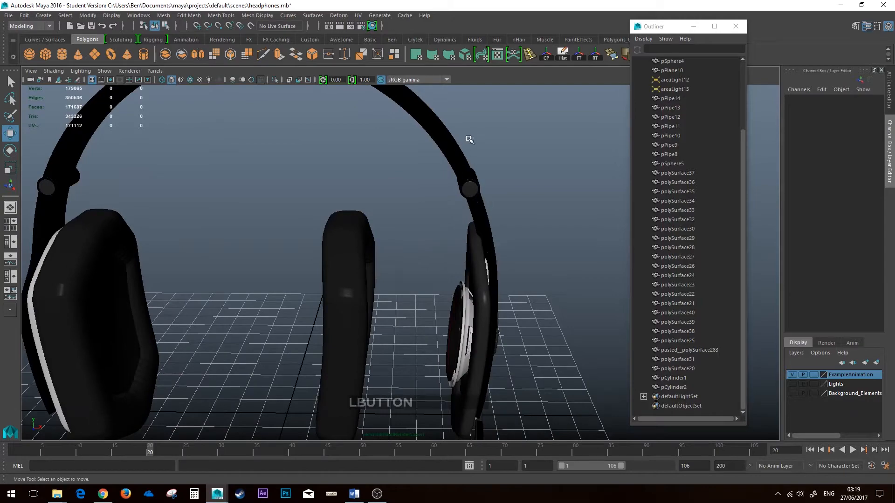
# Select the headband, the two hinge cylinders and the parts of each ear cup in turn to identify their meshes.
pyautogui.moveTo(470, 139); pyautogui.dragTo(412, 152)
pyautogui.scroll(-3, 514, 215)
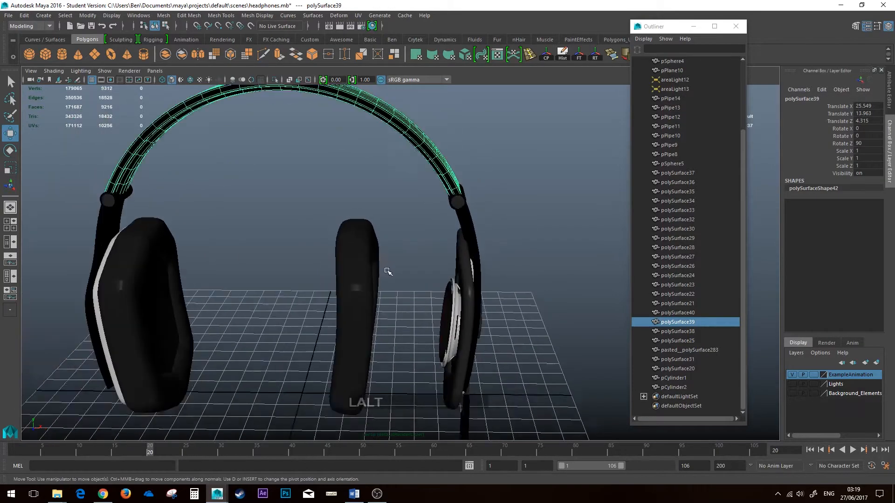
pyautogui.keyDown('alt'); pyautogui.moveTo(386, 275); pyautogui.dragTo(280, 261); pyautogui.keyUp('alt')
pyautogui.keyDown('alt'); pyautogui.moveTo(280, 261); pyautogui.dragTo(166, 237, button='middle'); pyautogui.keyUp('alt')
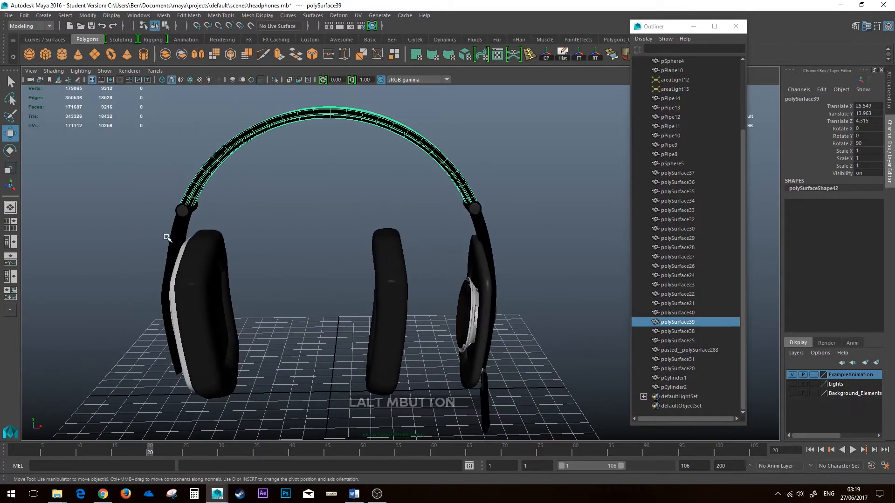
pyautogui.click(184, 210)
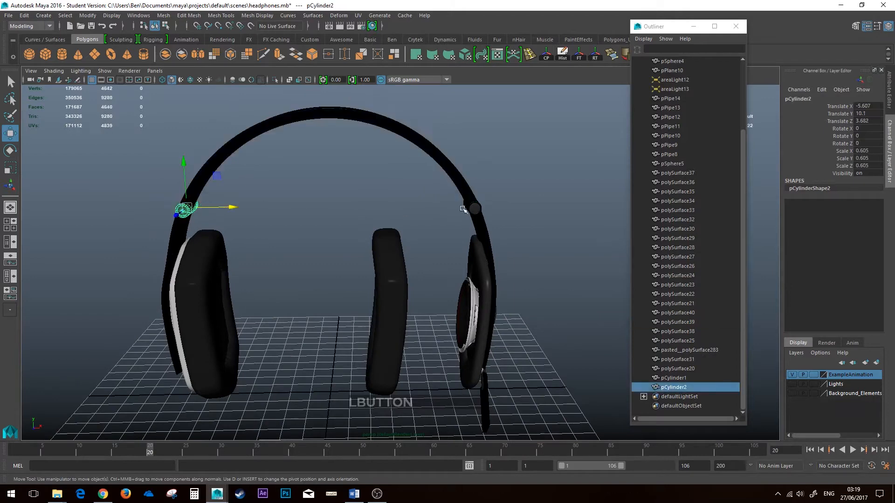
pyautogui.keyDown('shift'); pyautogui.click(473, 209); pyautogui.keyUp('shift')
pyautogui.click(354, 252)
pyautogui.moveTo(112, 239); pyautogui.dragTo(259, 348)
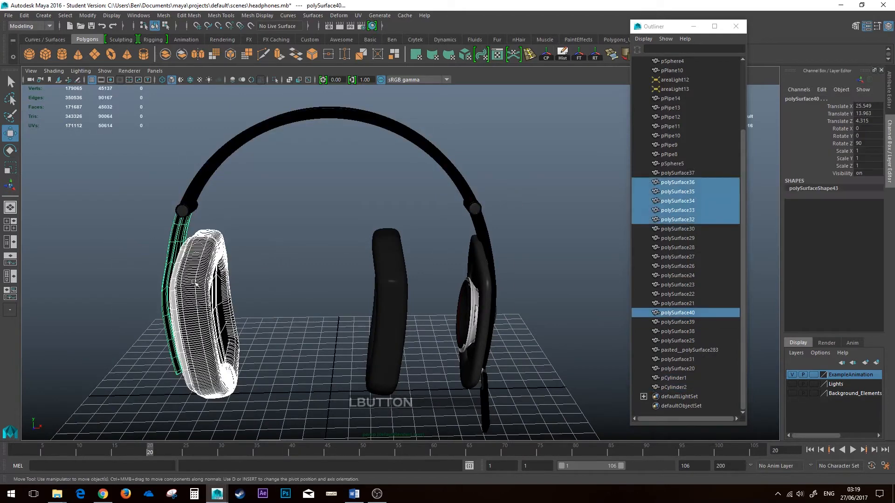
pyautogui.moveTo(564, 260); pyautogui.dragTo(403, 353)
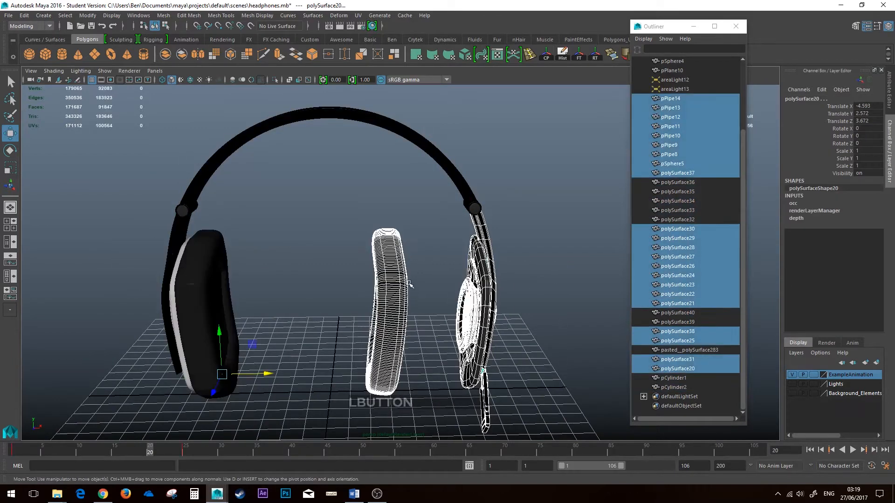
# Select the detached ear pad and the speaker rings in turn to check which meshes form each part.
pyautogui.click(400, 280)
pyautogui.keyDown('alt'); pyautogui.moveTo(527, 295); pyautogui.dragTo(480, 301, button='middle'); pyautogui.keyUp('alt')
pyautogui.scroll(2, 461, 249)
pyautogui.keyDown('alt'); pyautogui.moveTo(422, 159); pyautogui.dragTo(409, 152, button='middle'); pyautogui.keyUp('alt')
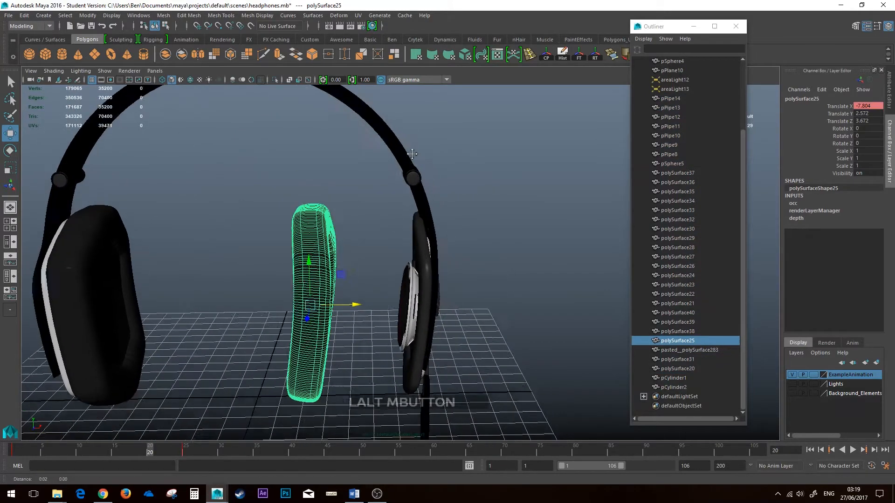
pyautogui.scroll(4, 438, 224)
pyautogui.keyDown('alt'); pyautogui.moveTo(494, 336); pyautogui.dragTo(470, 313, button='middle'); pyautogui.keyUp('alt')
pyautogui.keyDown('alt'); pyautogui.moveTo(380, 302); pyautogui.dragTo(445, 264); pyautogui.keyUp('alt')
pyautogui.click(445, 264)
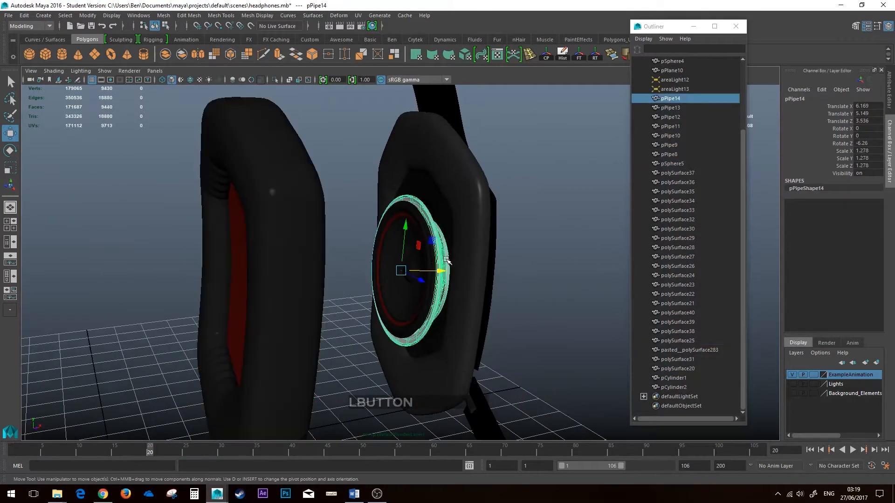
pyautogui.moveTo(360, 205); pyautogui.dragTo(343, 262)
pyautogui.click(410, 264)
pyautogui.scroll(-6, 428, 252)
pyautogui.moveTo(289, 199); pyautogui.dragTo(357, 317)
pyautogui.click(364, 333)
# Box-select the speaker on the open ear cup and remove polySurface38, polySurface20 and polySurface21 from the selection.
pyautogui.scroll(4, 373, 308)
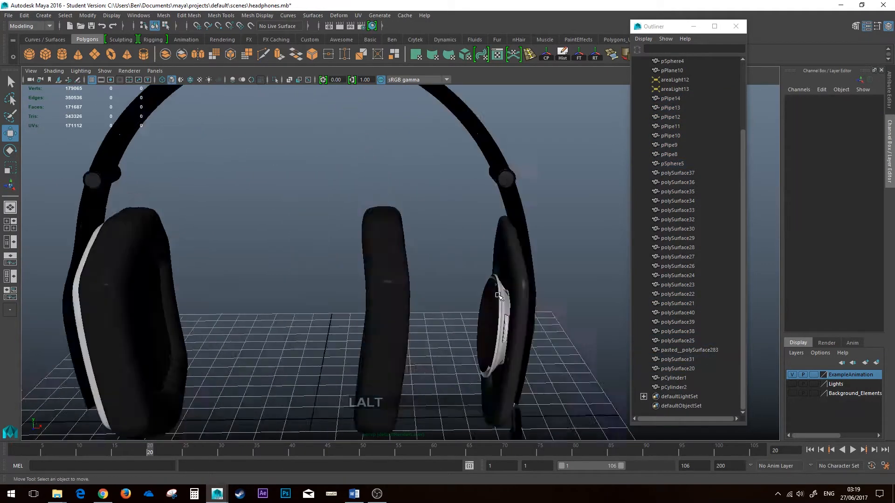
pyautogui.keyDown('alt'); pyautogui.moveTo(501, 286); pyautogui.dragTo(426, 280, button='middle'); pyautogui.keyUp('alt')
pyautogui.scroll(3, 396, 261)
pyautogui.keyDown('alt'); pyautogui.moveTo(469, 284); pyautogui.dragTo(448, 280); pyautogui.keyUp('alt')
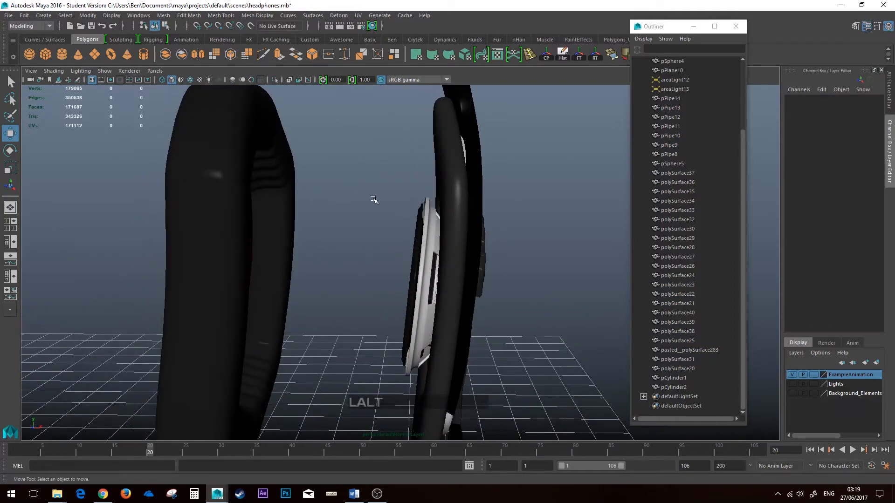
pyautogui.scroll(-3, 374, 199)
pyautogui.scroll(3, 394, 222)
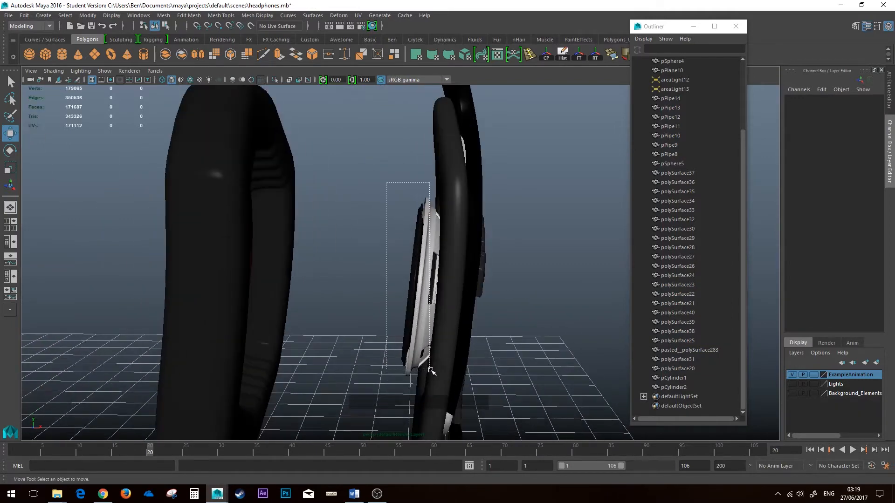
pyautogui.keyDown('alt'); pyautogui.moveTo(366, 343); pyautogui.dragTo(400, 312); pyautogui.keyUp('alt')
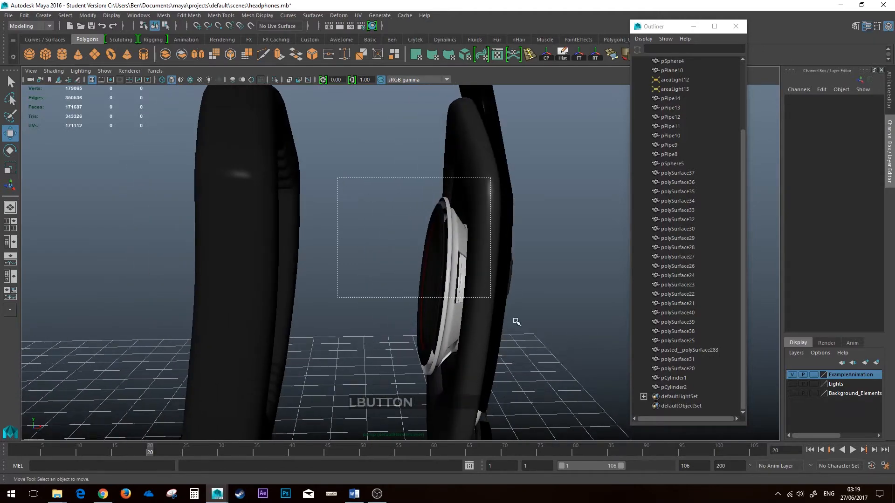
pyautogui.moveTo(516, 321); pyautogui.dragTo(473, 348)
pyautogui.keyDown('shift'); pyautogui.click(465, 269); pyautogui.keyUp('shift')
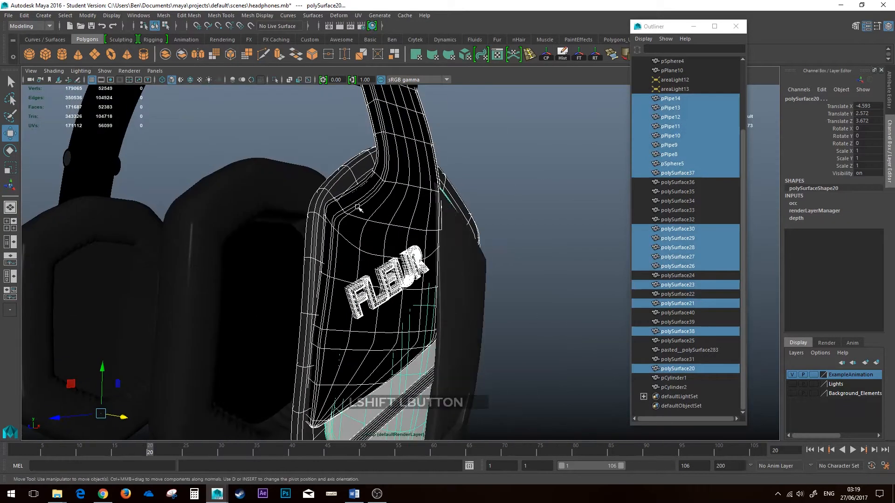
pyautogui.keyDown('shift'); pyautogui.click(358, 208); pyautogui.keyUp('shift')
pyautogui.keyDown('alt'); pyautogui.moveTo(355, 218); pyautogui.dragTo(415, 237); pyautogui.keyUp('alt')
pyautogui.keyDown('shift'); pyautogui.click(416, 239); pyautogui.keyUp('shift')
pyautogui.keyDown('alt'); pyautogui.moveTo(445, 281); pyautogui.dragTo(304, 252); pyautogui.keyUp('alt')
pyautogui.keyDown('shift'); pyautogui.click(302, 251); pyautogui.keyUp('shift')
pyautogui.keyDown('alt'); pyautogui.moveTo(302, 253); pyautogui.dragTo(403, 241, button='middle'); pyautogui.keyUp('alt')
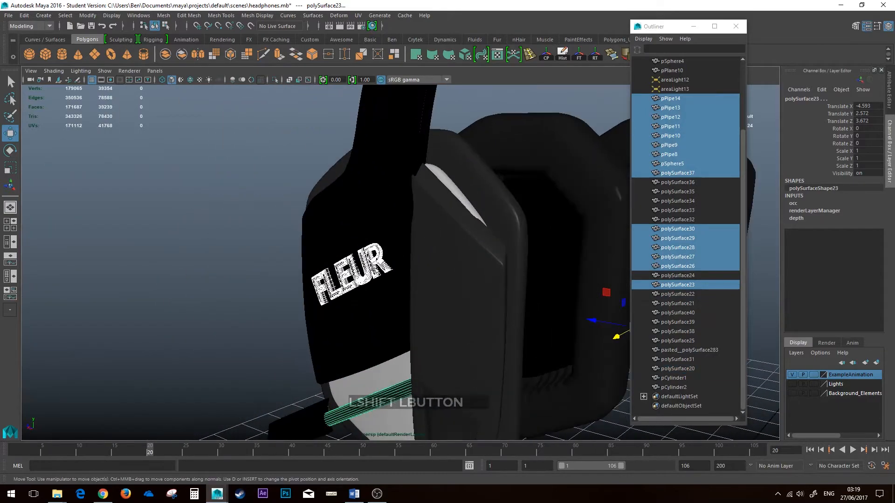
# Switch to wireframe display and remove polySurface23 and the FLEUR letter meshes from the selection.
pyautogui.keyDown('shift'); pyautogui.click(403, 240); pyautogui.keyUp('shift')
pyautogui.press('4')
pyautogui.keyDown('alt'); pyautogui.moveTo(371, 278); pyautogui.dragTo(419, 265); pyautogui.keyUp('alt')
pyautogui.keyDown('shift'); pyautogui.click(327, 286); pyautogui.keyUp('shift')
pyautogui.keyDown('shift'); pyautogui.click(315, 294); pyautogui.keyUp('shift')
pyautogui.keyDown('shift'); pyautogui.click(342, 279); pyautogui.keyUp('shift')
pyautogui.keyDown('shift'); pyautogui.click(363, 269); pyautogui.keyUp('shift')
pyautogui.keyDown('alt'); pyautogui.moveTo(419, 265); pyautogui.dragTo(424, 211, button='middle'); pyautogui.keyUp('alt')
pyautogui.keyDown('shift'); pyautogui.click(313, 359); pyautogui.keyUp('shift')
pyautogui.keyDown('alt'); pyautogui.moveTo(310, 352); pyautogui.dragTo(416, 327); pyautogui.keyUp('alt')
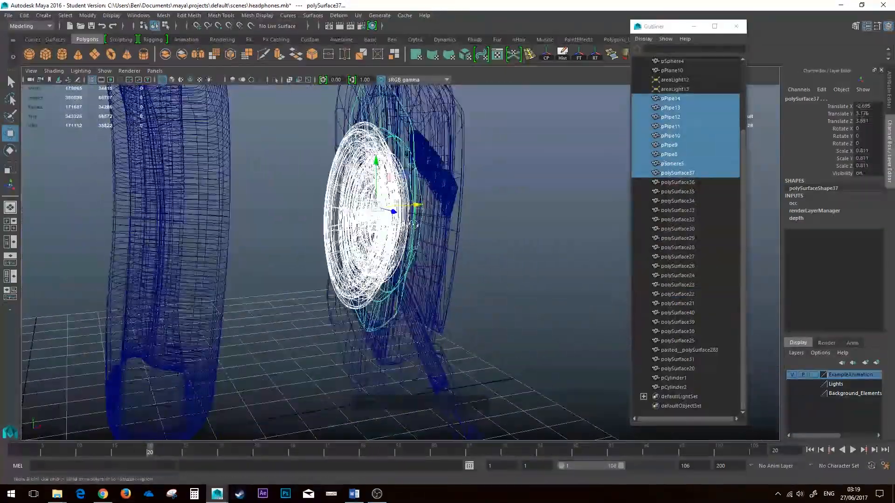
# Remove polySurface37 from the selection, restore shaded display, and group the remaining speaker meshes pPipe8 to pPipe14 and pSphere5.
pyautogui.keyDown('alt'); pyautogui.moveTo(414, 224); pyautogui.dragTo(406, 224); pyautogui.keyUp('alt')
pyautogui.keyDown('alt'); pyautogui.moveTo(405, 224); pyautogui.dragTo(429, 254, button='middle'); pyautogui.keyUp('alt')
pyautogui.keyDown('shift'); pyautogui.click(430, 255); pyautogui.keyUp('shift')
pyautogui.press('5')
pyautogui.moveTo(432, 255)
pyautogui.keyDown('alt'); pyautogui.mouseDown()
pyautogui.moveTo(513, 265)
pyautogui.moveTo(348, 254)
pyautogui.moveTo(434, 252)
pyautogui.moveTo(517, 233)
pyautogui.moveTo(471, 242)
pyautogui.moveTo(436, 276)
pyautogui.moveTo(406, 264)
pyautogui.mouseUp(); pyautogui.keyUp('alt')
pyautogui.keyDown('alt'); pyautogui.moveTo(407, 265); pyautogui.dragTo(438, 266, button='middle'); pyautogui.keyUp('alt')
pyautogui.moveTo(439, 266)
pyautogui.keyDown('alt'); pyautogui.mouseDown()
pyautogui.moveTo(427, 271)
pyautogui.moveTo(448, 271)
pyautogui.mouseUp(); pyautogui.keyUp('alt')
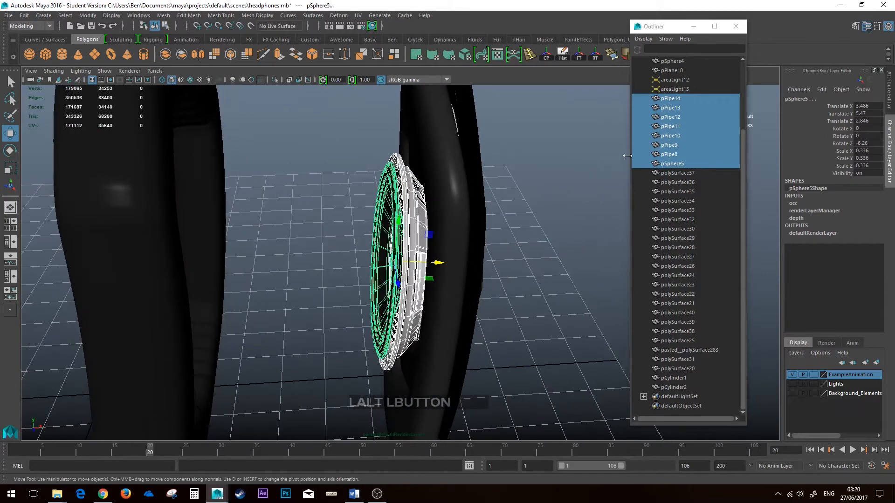
pyautogui.scroll(-3, 377, 255)
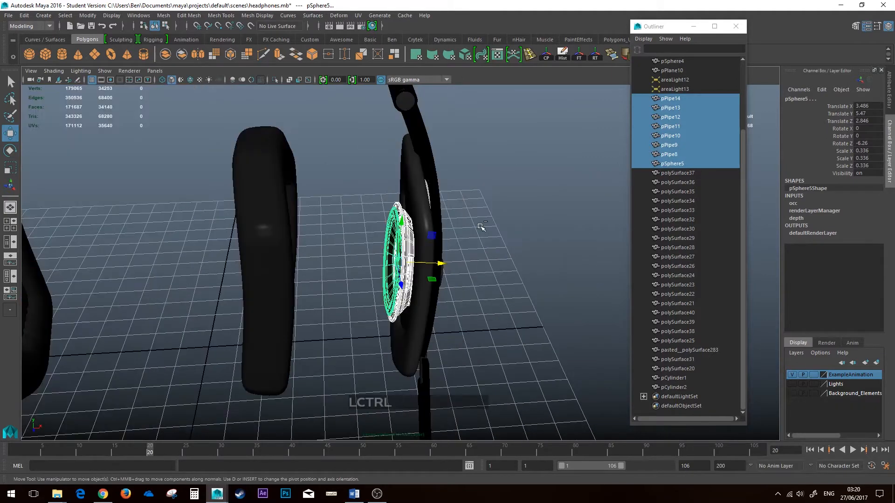
pyautogui.hotkey('ctrl', 'g')
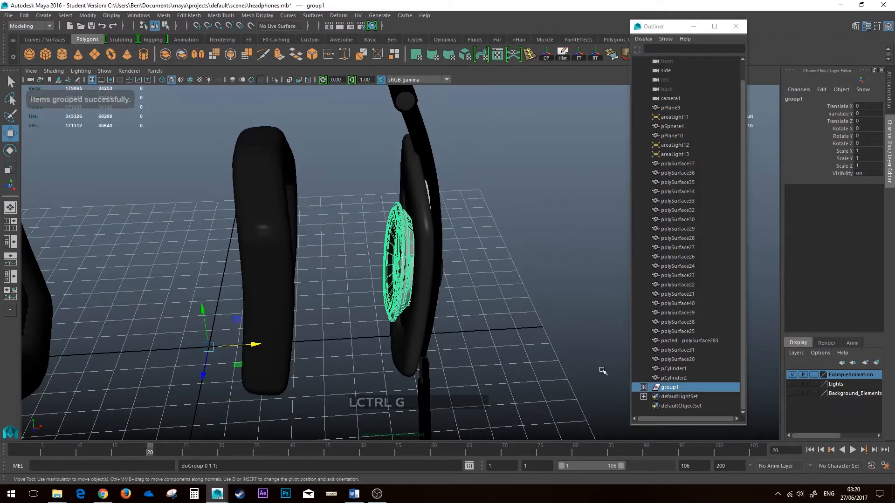
# Expand the new speaker group and select its pipe meshes one by one to check the contents.
pyautogui.click(644, 388)
pyautogui.click(680, 350)
pyautogui.press('f')
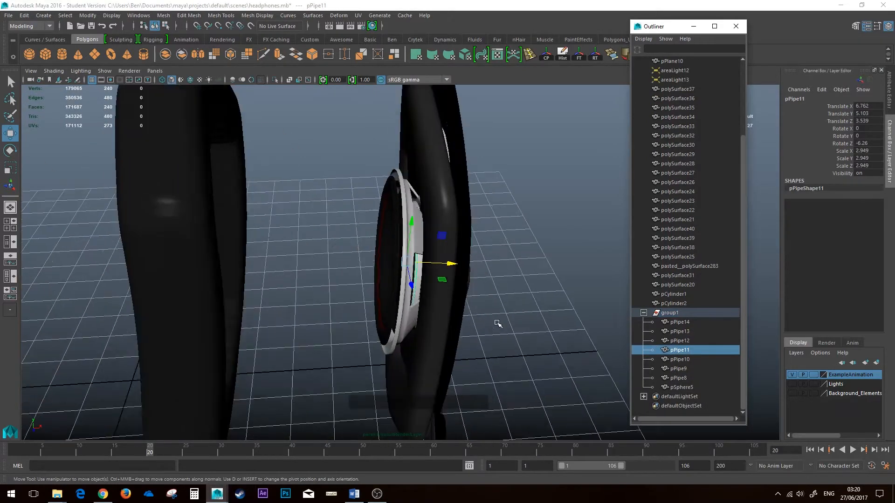
pyautogui.scroll(2, 498, 323)
pyautogui.keyDown('alt'); pyautogui.moveTo(612, 348); pyautogui.dragTo(658, 359); pyautogui.keyUp('alt')
pyautogui.click(678, 369)
pyautogui.click(679, 378)
pyautogui.click(679, 350)
pyautogui.click(676, 332)
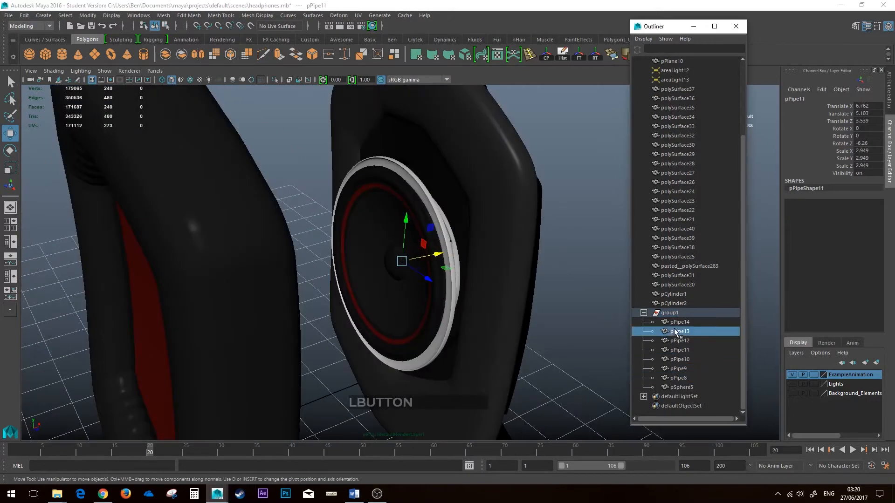
pyautogui.click(679, 322)
# Rename the new group of speaker meshes as Speaker.
pyautogui.click(677, 315)
pyautogui.doubleClick(681, 313)
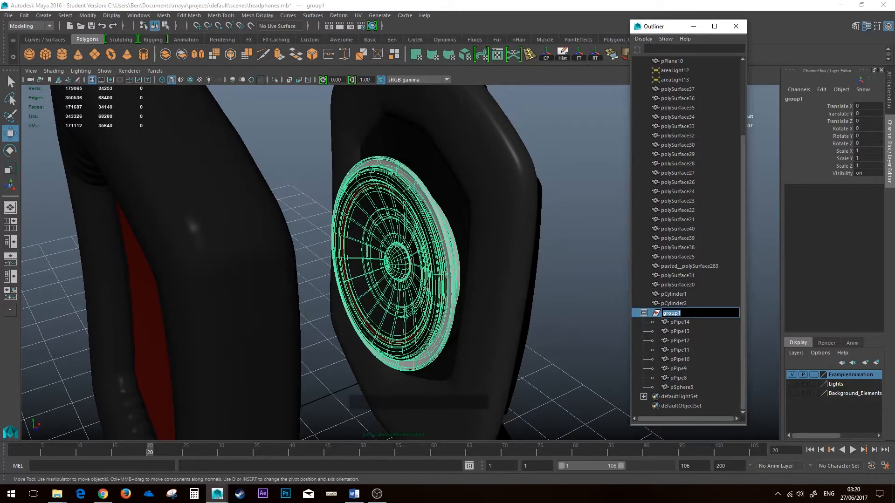
pyautogui.write('Speaker')
pyautogui.press('Return')
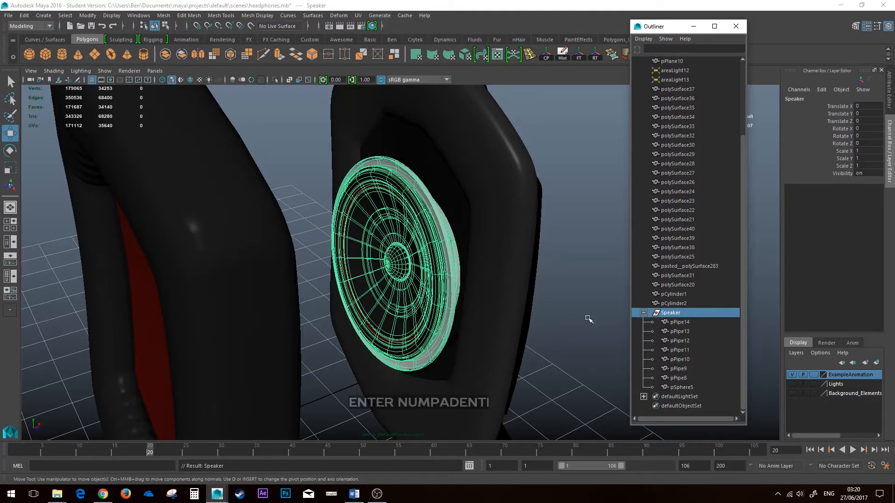
# Group the detached ear pad meshes polySurface25 and polySurface31 and name the group FoamyBIt.
pyautogui.keyDown('alt'); pyautogui.moveTo(352, 265); pyautogui.dragTo(299, 271, button='right'); pyautogui.keyUp('alt')
pyautogui.click(299, 272)
pyautogui.moveTo(222, 197); pyautogui.dragTo(302, 326)
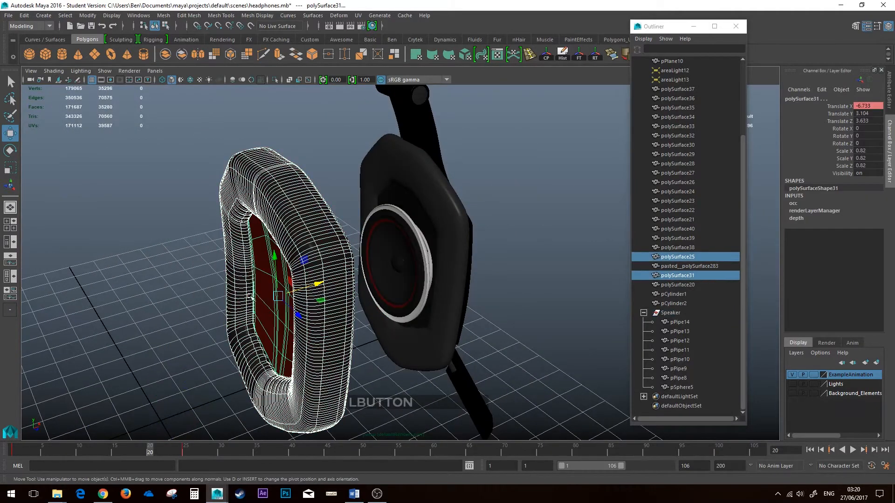
pyautogui.hotkey('ctrl', 'g')
pyautogui.doubleClick(699, 387)
pyautogui.write('FoamyBIt')
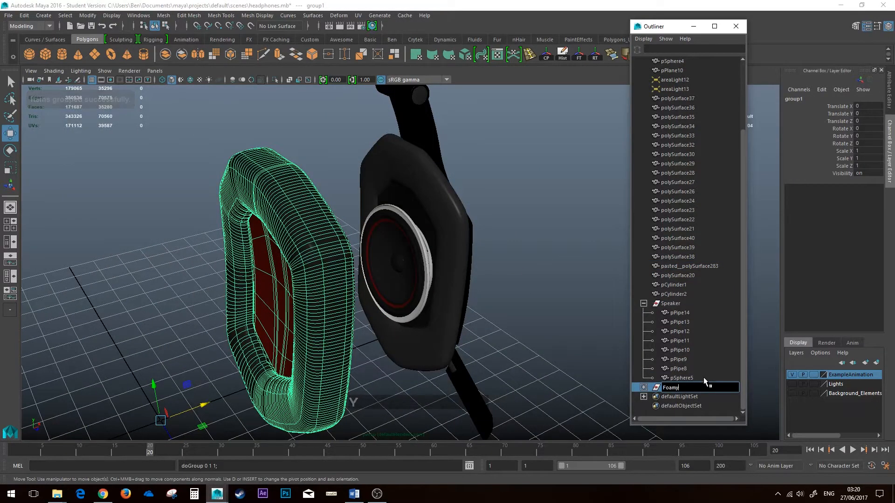
pyautogui.press('Return')
# Move the FoamyBIt group to Translate X 3.115 so the pad sits against its cup, and collapse the Speaker group.
pyautogui.keyDown('alt'); pyautogui.moveTo(419, 289); pyautogui.dragTo(344, 285); pyautogui.keyUp('alt')
pyautogui.moveTo(289, 335); pyautogui.dragTo(369, 221)
pyautogui.keyDown('alt'); pyautogui.moveTo(369, 221); pyautogui.dragTo(390, 254, button='middle'); pyautogui.keyUp('alt')
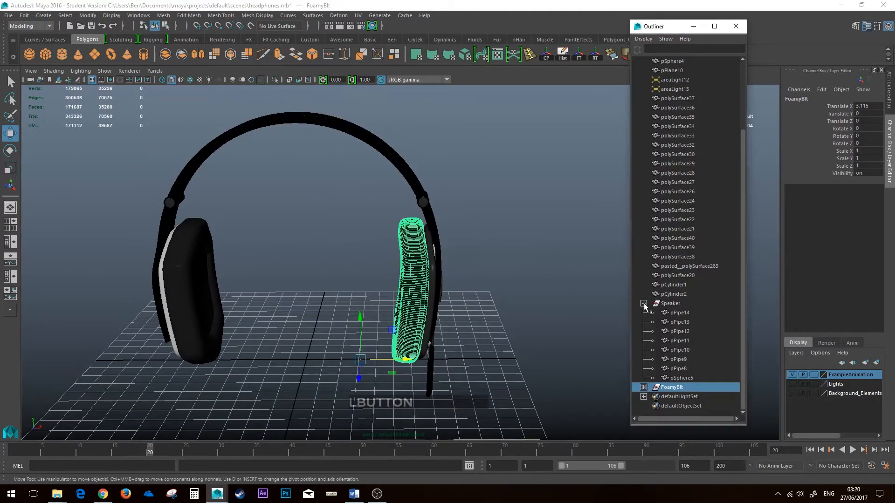
pyautogui.click(644, 304)
# Select all meshes of the ear cup with the microphone, including its pad and speaker, and group them as RightEar.
pyautogui.click(357, 244)
pyautogui.keyDown('alt'); pyautogui.moveTo(351, 243); pyautogui.dragTo(409, 250); pyautogui.keyUp('alt')
pyautogui.keyDown('alt'); pyautogui.moveTo(409, 250); pyautogui.dragTo(420, 231, button='middle'); pyautogui.keyUp('alt')
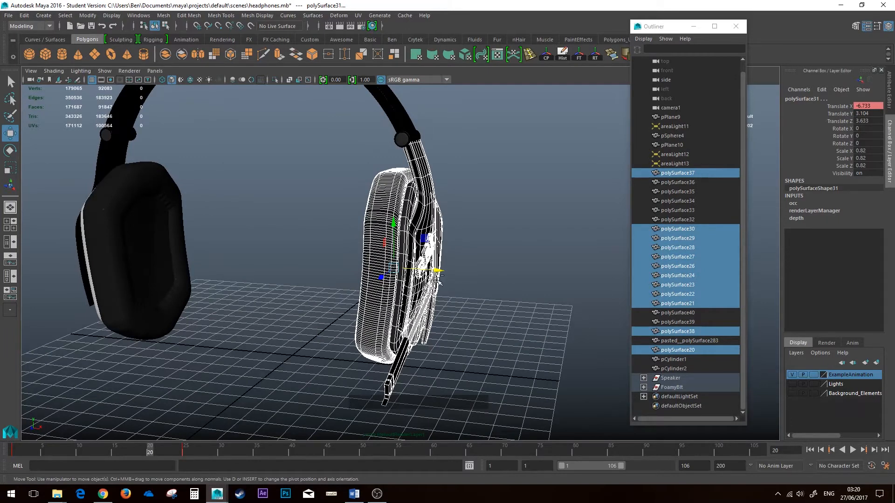
pyautogui.hotkey('ctrl', 'g')
pyautogui.doubleClick(672, 295)
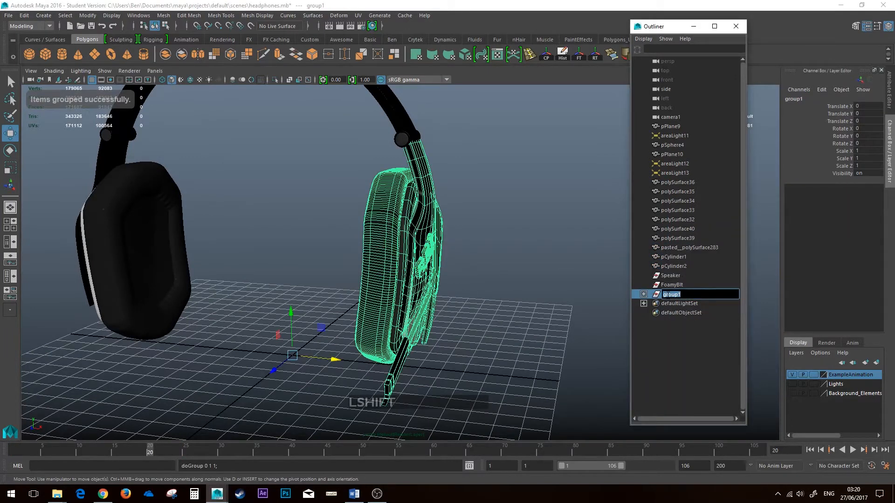
pyautogui.write('Right')
pyautogui.press('Return')
pyautogui.write('Ear')
pyautogui.press('Return')
# Select the meshes of the opposite ear cup, polySurface32 to polySurface36 and polySurface40, and group them as LeftEar.
pyautogui.scroll(1, 279, 245)
pyautogui.keyDown('alt'); pyautogui.moveTo(280, 246); pyautogui.dragTo(374, 296, button='middle'); pyautogui.keyUp('alt')
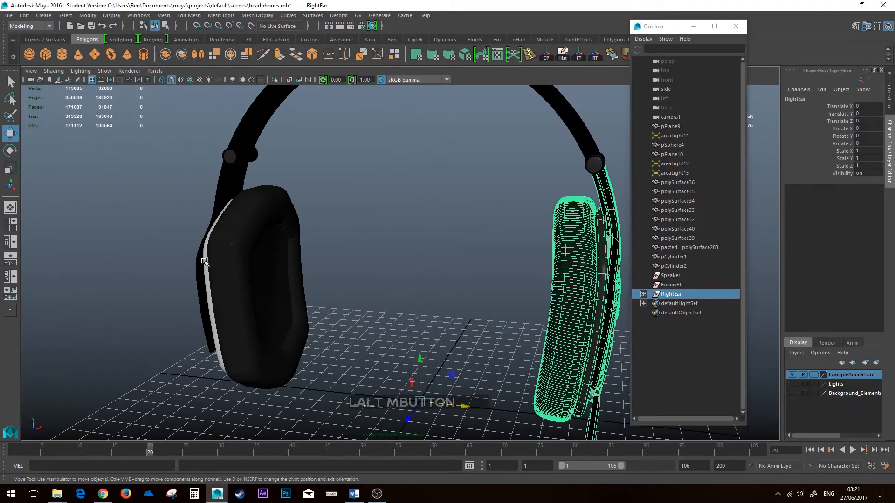
pyautogui.keyDown('alt'); pyautogui.moveTo(205, 262); pyautogui.dragTo(310, 251); pyautogui.keyUp('alt')
pyautogui.moveTo(196, 197); pyautogui.dragTo(364, 353)
pyautogui.keyDown('alt'); pyautogui.moveTo(364, 353); pyautogui.dragTo(596, 274, button='middle'); pyautogui.keyUp('alt')
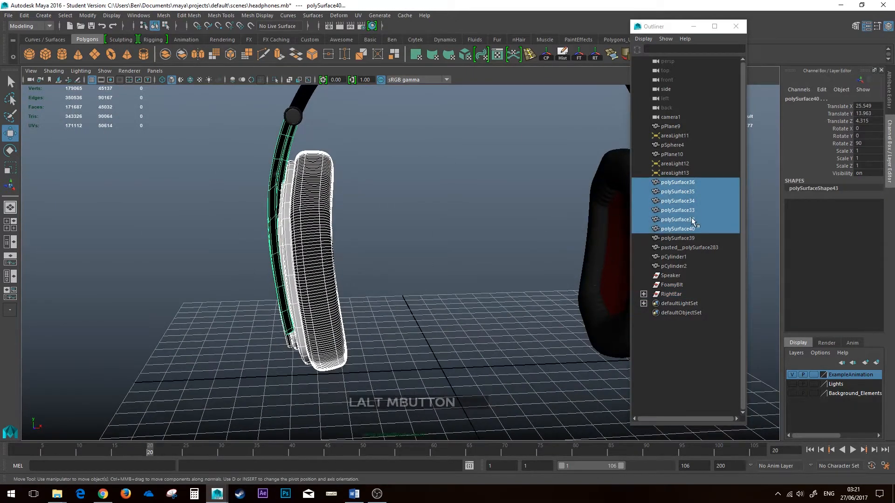
pyautogui.hotkey('ctrl', 'g')
pyautogui.doubleClick(692, 248)
pyautogui.write('Left')
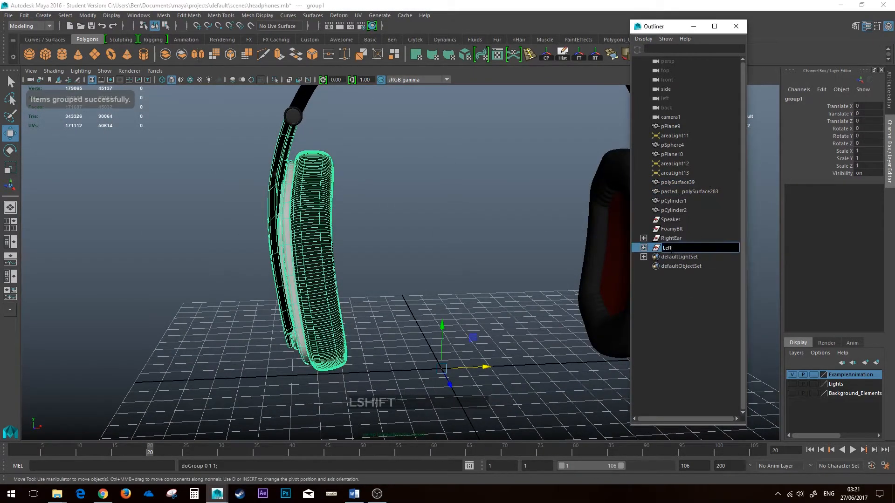
pyautogui.press('Return')
# Group the headband mesh polySurface39 with hinge cylinders pCylinder1 and pCylinder2, and name the group Top.
pyautogui.keyDown('alt'); pyautogui.moveTo(405, 168); pyautogui.dragTo(288, 266, button='middle'); pyautogui.keyUp('alt')
pyautogui.click(349, 144)
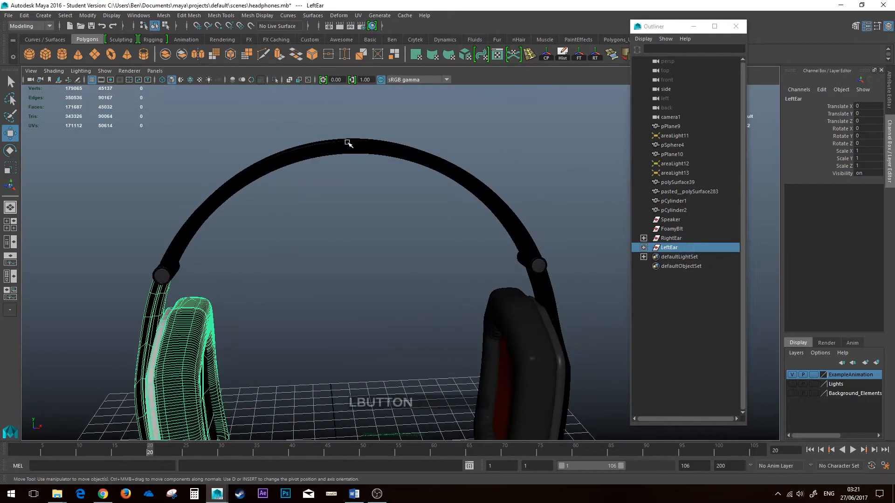
pyautogui.keyDown('shift'); pyautogui.click(539, 261); pyautogui.keyUp('shift')
pyautogui.keyDown('shift'); pyautogui.click(162, 275); pyautogui.keyUp('shift')
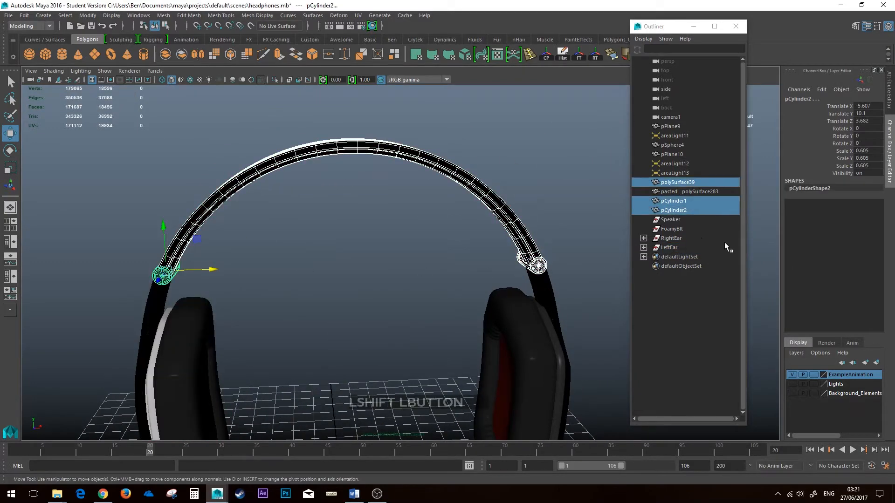
pyautogui.hotkey('ctrl', 'g')
pyautogui.doubleClick(686, 229)
pyautogui.write('R')
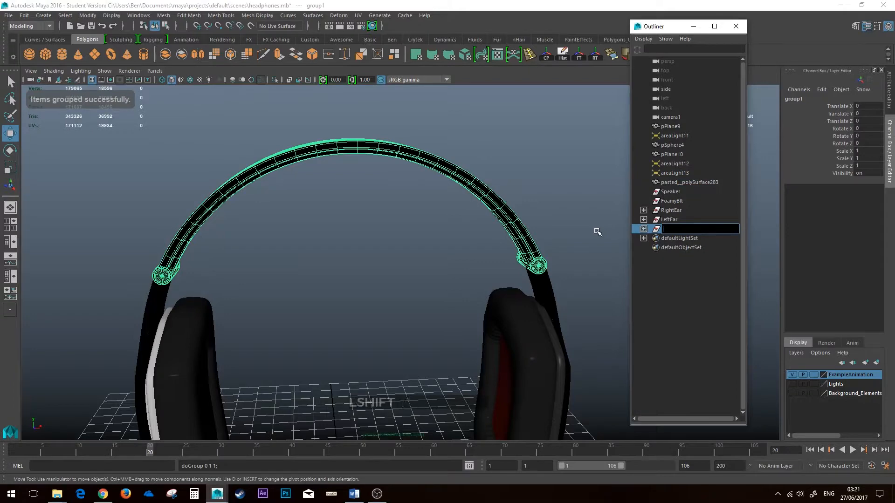
pyautogui.write('Top')
pyautogui.press('Return')
# Check the remaining ungrouped scene objects, such as pSphere4 and pPlane9, by selecting them in the Outliner.
pyautogui.scroll(-5, 451, 255)
pyautogui.scroll(1, 438, 223)
pyautogui.keyDown('alt'); pyautogui.moveTo(418, 151); pyautogui.dragTo(359, 182); pyautogui.keyUp('alt')
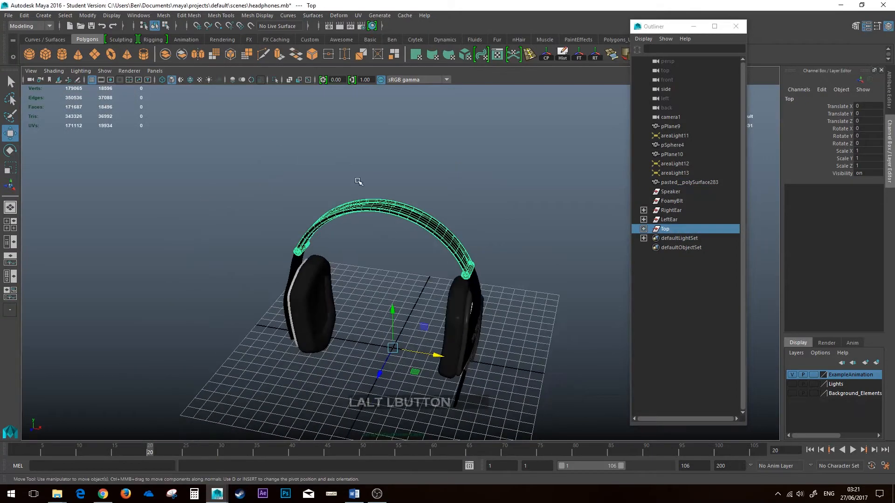
pyautogui.click(299, 164)
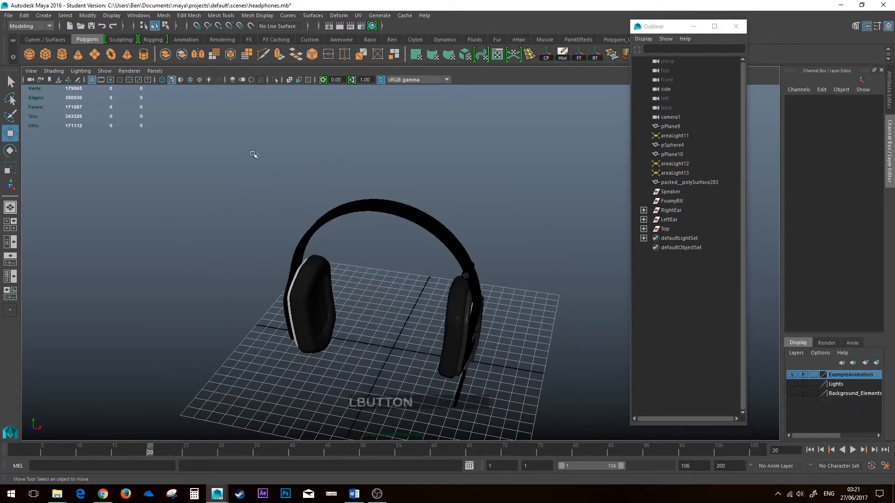
pyautogui.moveTo(250, 151); pyautogui.dragTo(536, 394)
pyautogui.click(523, 198)
pyautogui.click(671, 130)
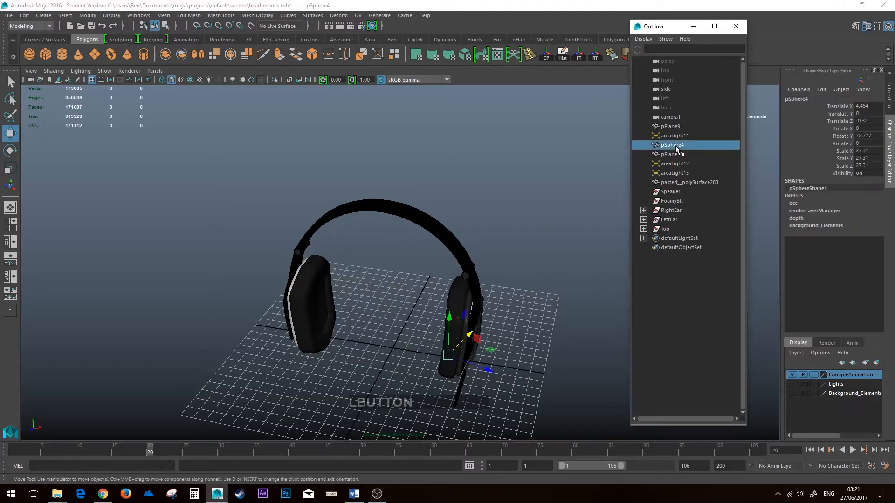
pyautogui.scroll(-2, 531, 224)
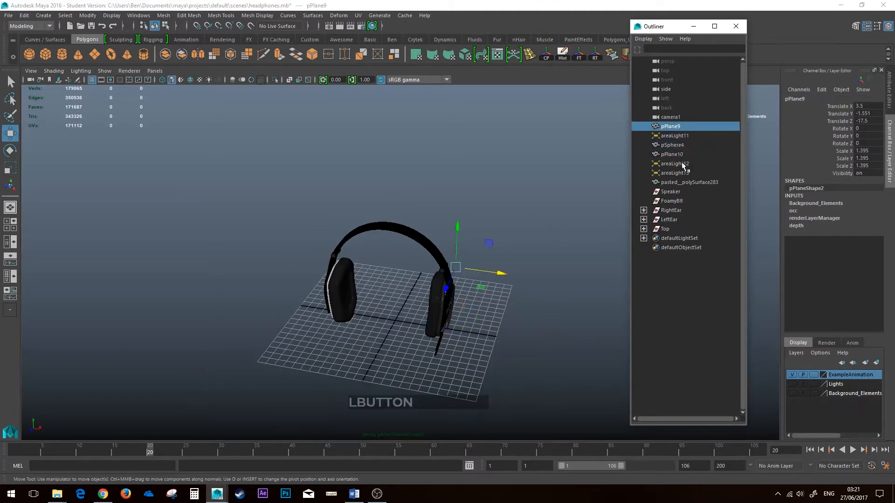
pyautogui.keyDown('alt'); pyautogui.moveTo(424, 311); pyautogui.dragTo(462, 294); pyautogui.keyUp('alt')
# Select the RightEar, LeftEar and Top groups one by one to check which headphone parts each contains.
pyautogui.click(380, 225)
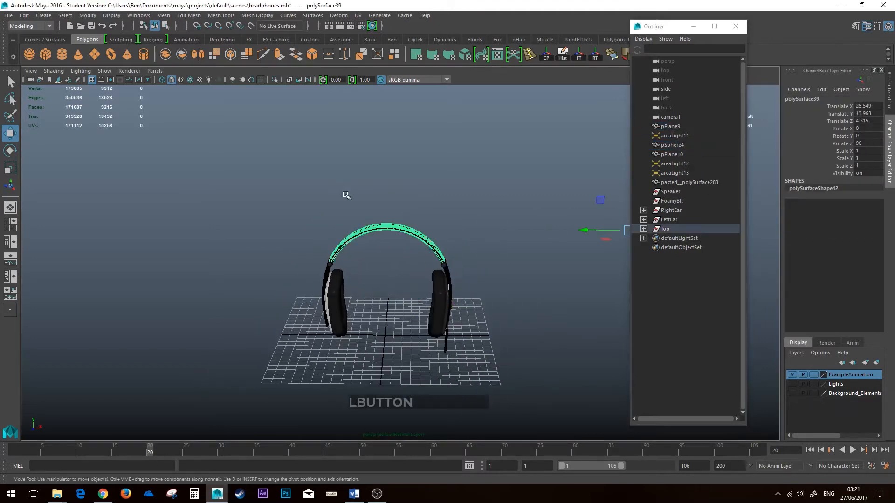
pyautogui.scroll(4, 414, 299)
pyautogui.click(677, 220)
pyautogui.click(671, 211)
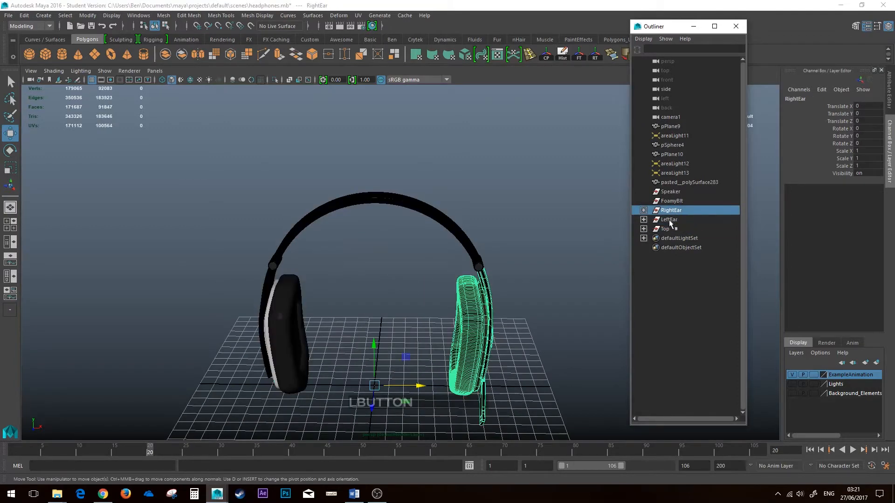
pyautogui.click(671, 221)
pyautogui.click(671, 227)
pyautogui.keyDown('alt'); pyautogui.moveTo(415, 263); pyautogui.dragTo(429, 259); pyautogui.keyUp('alt')
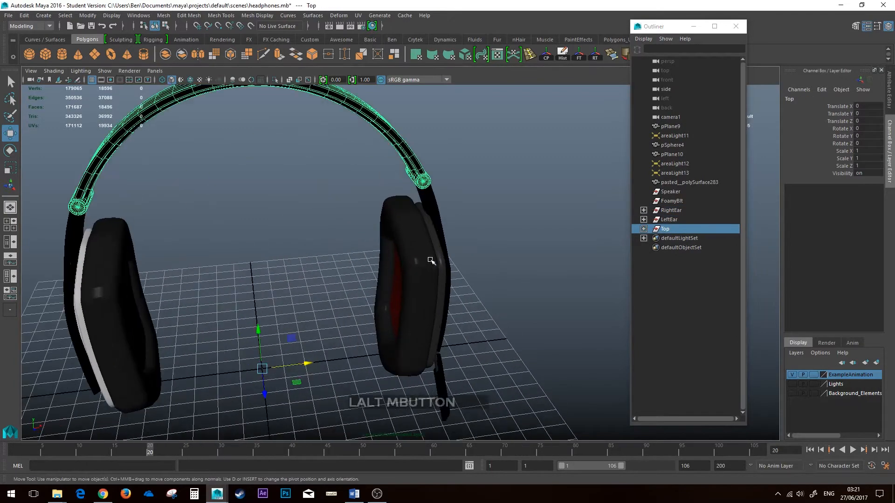
pyautogui.keyDown('alt'); pyautogui.moveTo(429, 260); pyautogui.dragTo(510, 282, button='middle'); pyautogui.keyUp('alt')
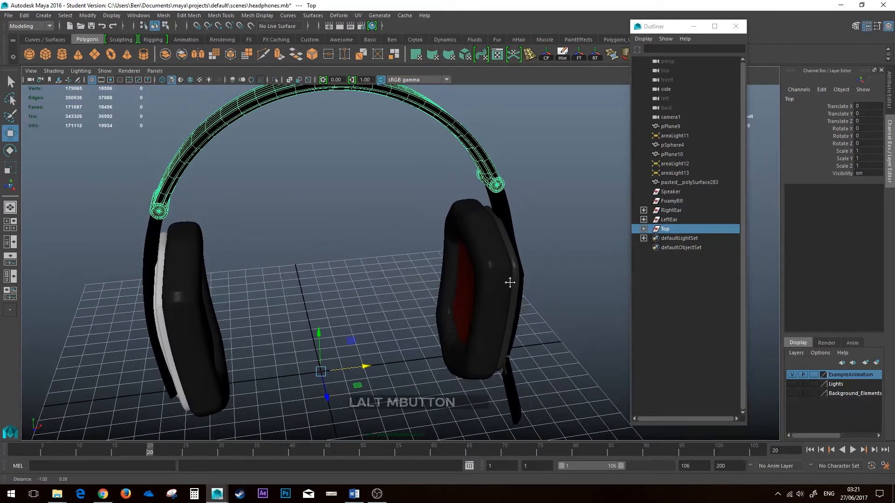
pyautogui.keyDown('alt'); pyautogui.moveTo(406, 385); pyautogui.dragTo(418, 361, button='middle'); pyautogui.keyUp('alt')
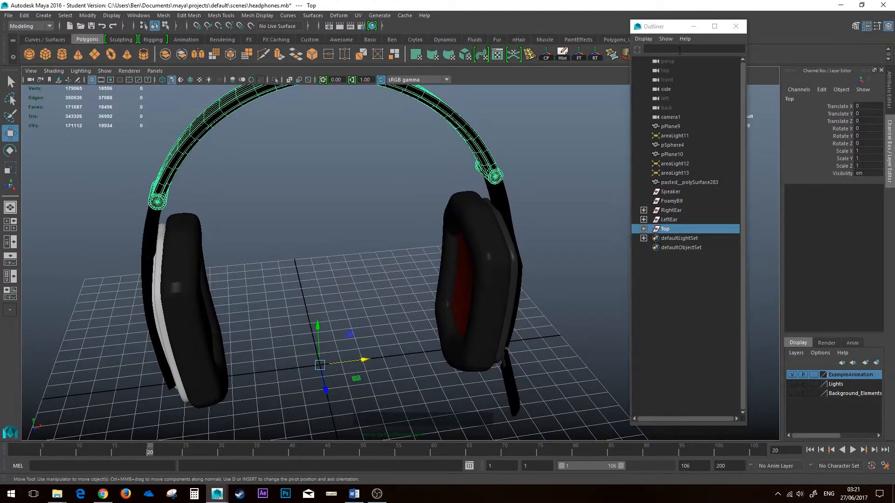
# Close the Outliner and open the display options for interface elements such as the Time Slider and Range Slider.
pyautogui.click(735, 26)
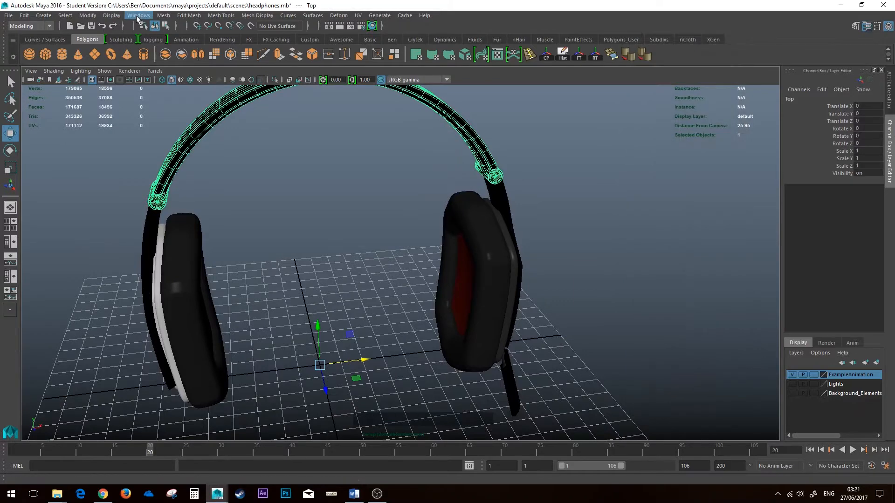
pyautogui.click(138, 15)
pyautogui.moveTo(110, 15)
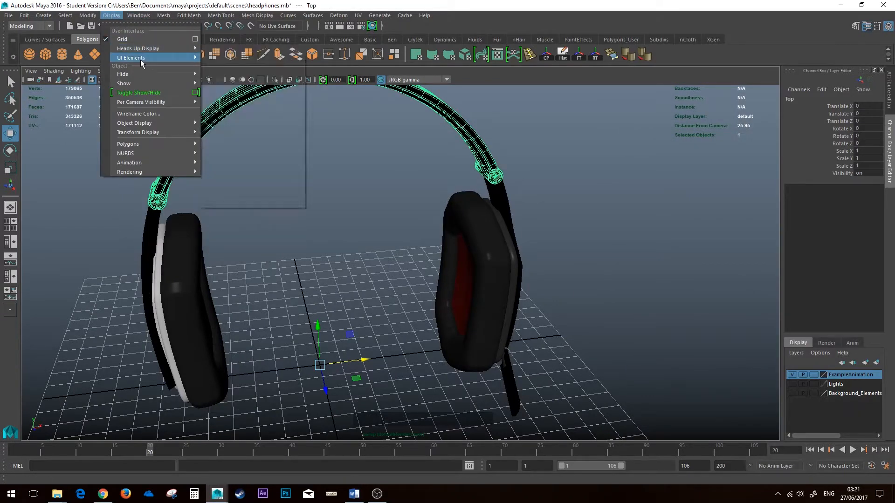
pyautogui.moveTo(141, 58)
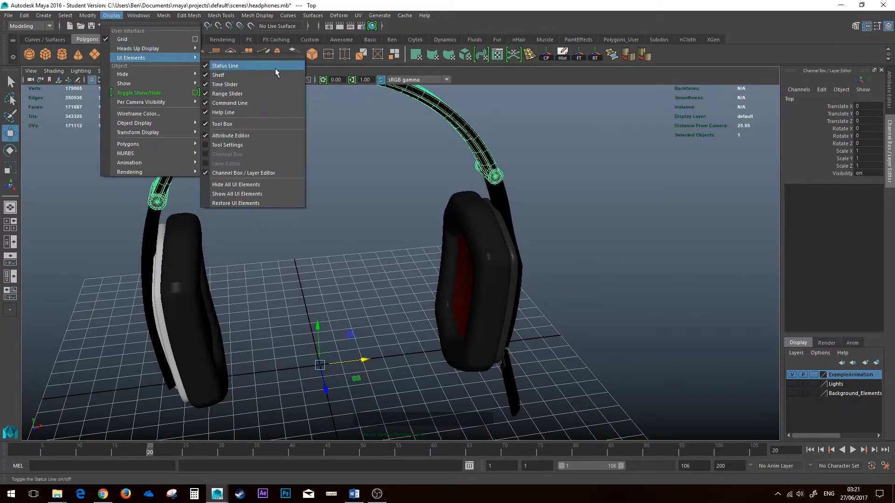
pyautogui.click(261, 97)
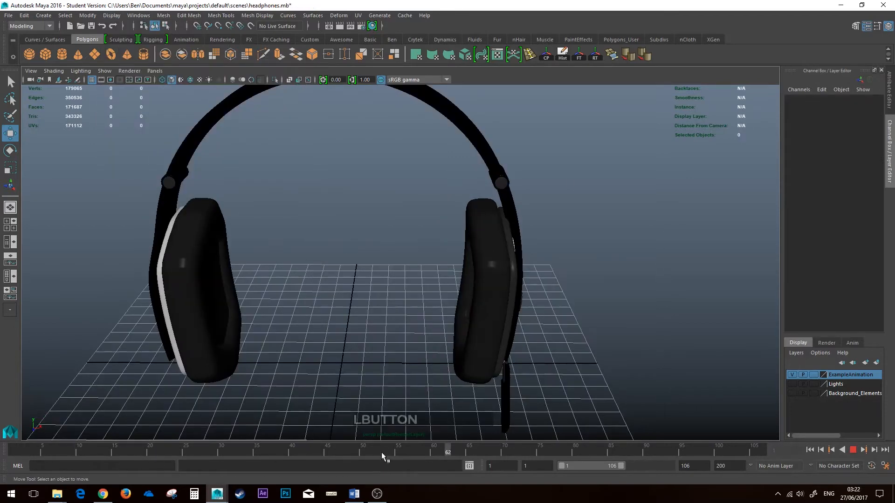
# Scrub back through the timeline to frame 6 and view the headphones.
pyautogui.moveTo(381, 456); pyautogui.dragTo(12, 432)
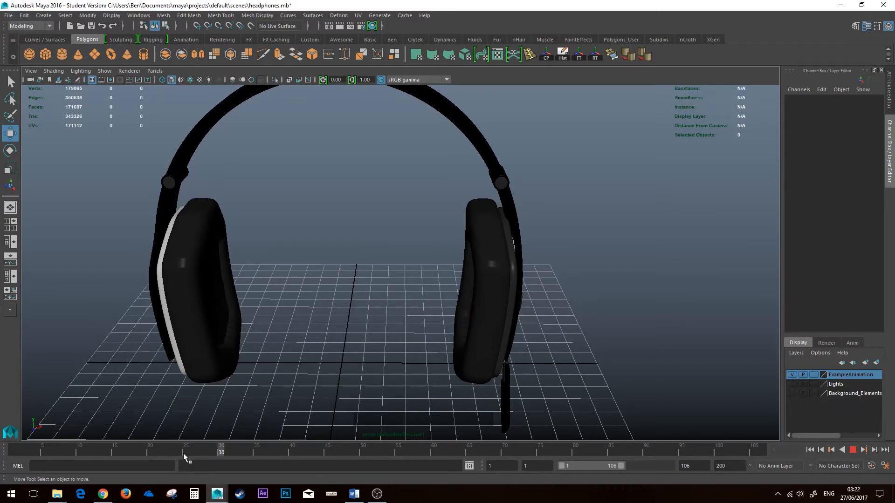
pyautogui.moveTo(184, 454); pyautogui.dragTo(50, 453)
pyautogui.keyDown('alt'); pyautogui.moveTo(311, 326); pyautogui.dragTo(327, 333); pyautogui.keyUp('alt')
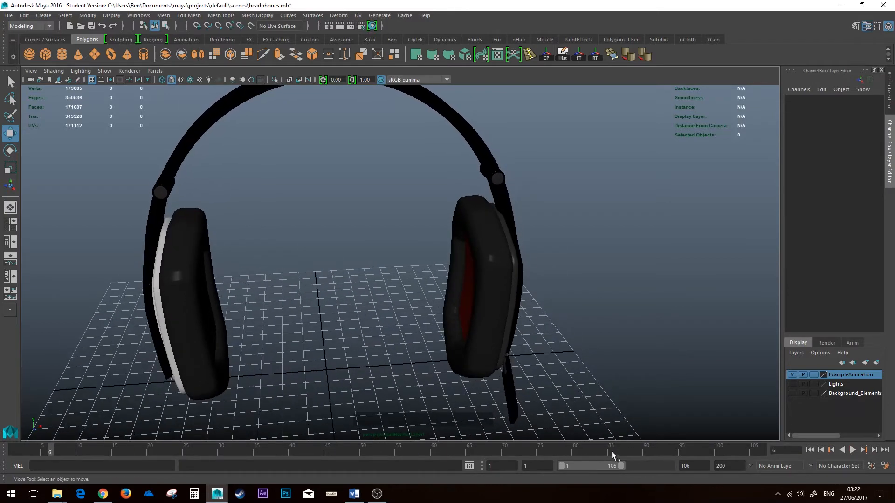
# Extend the playback range to end at frame 200 and move the current time to frame 146.
pyautogui.moveTo(623, 468); pyautogui.dragTo(681, 467)
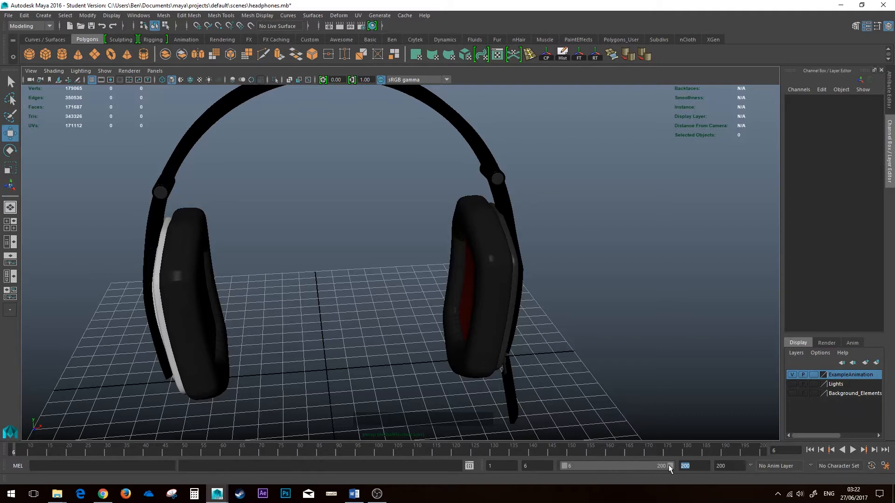
pyautogui.click(671, 466)
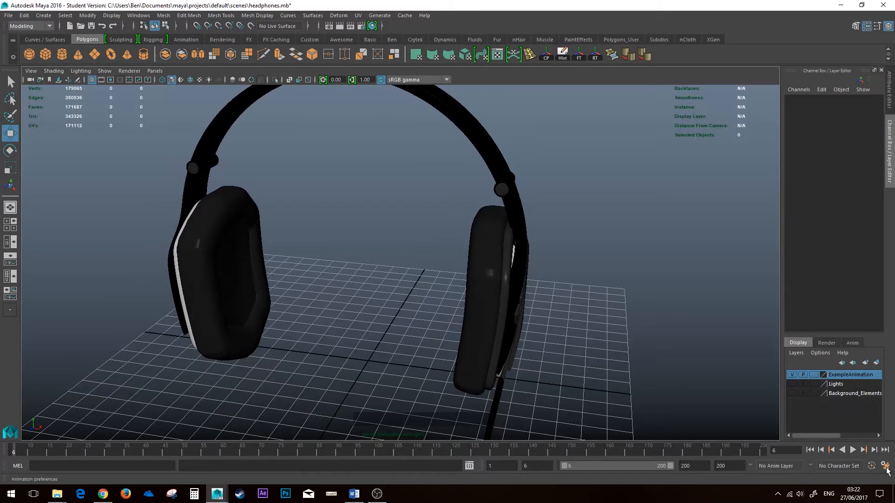
pyautogui.click(554, 451)
# In the Time Slider preferences, try Play every frame, set the playback speed to Real-time [24 fps], and save.
pyautogui.click(885, 467)
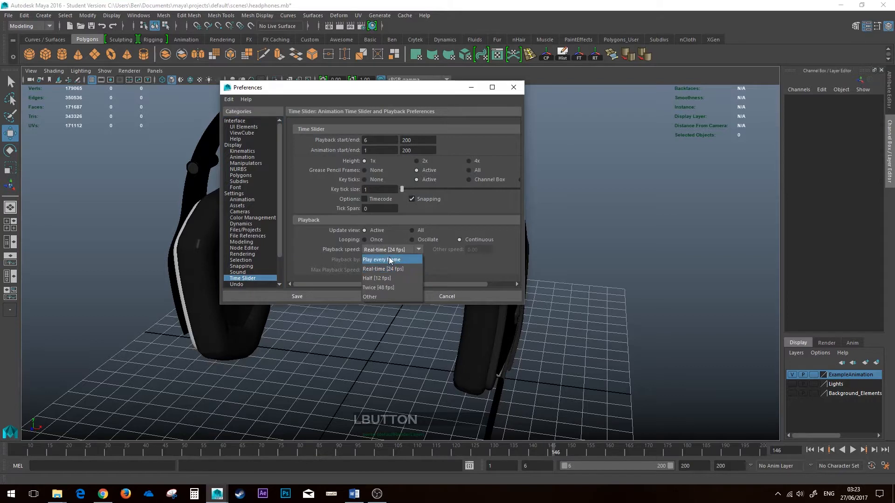
pyautogui.click(388, 259)
pyautogui.click(378, 249)
pyautogui.click(382, 267)
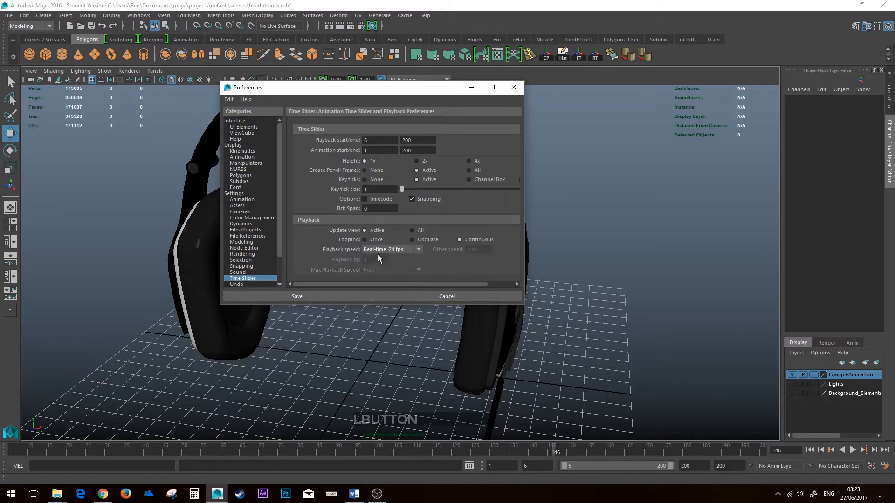
pyautogui.click(378, 252)
pyautogui.click(384, 258)
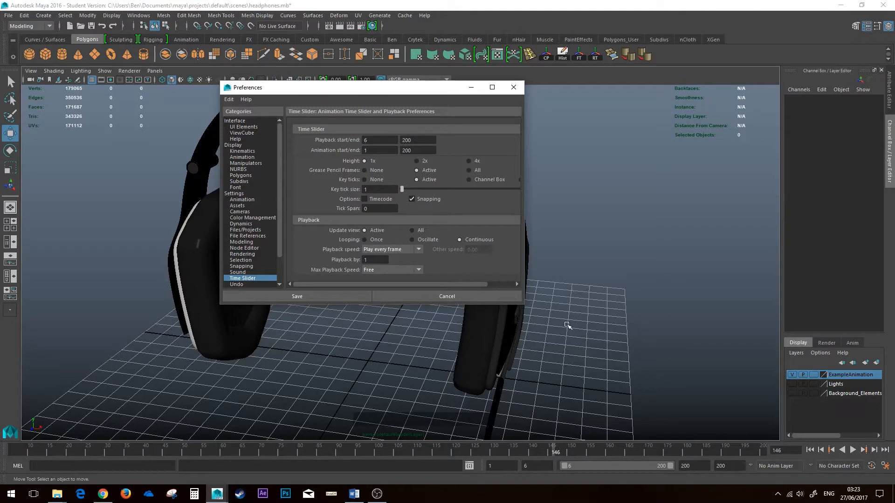
pyautogui.click(390, 250)
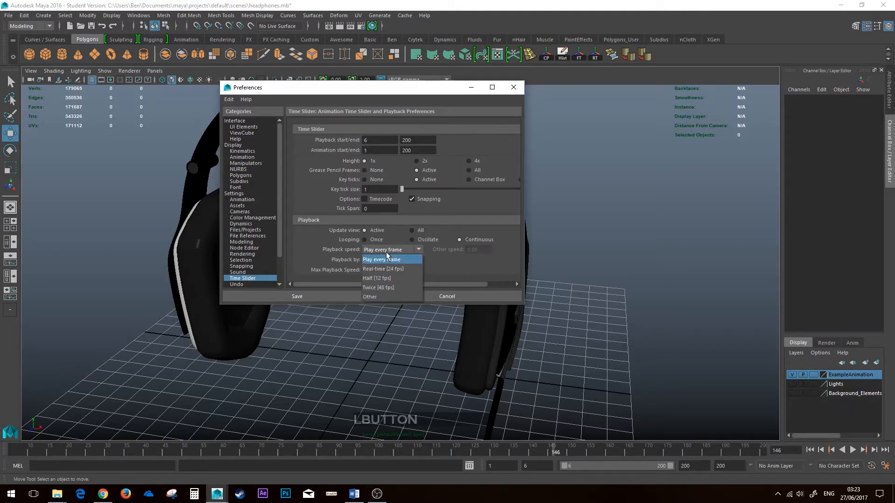
pyautogui.click(402, 269)
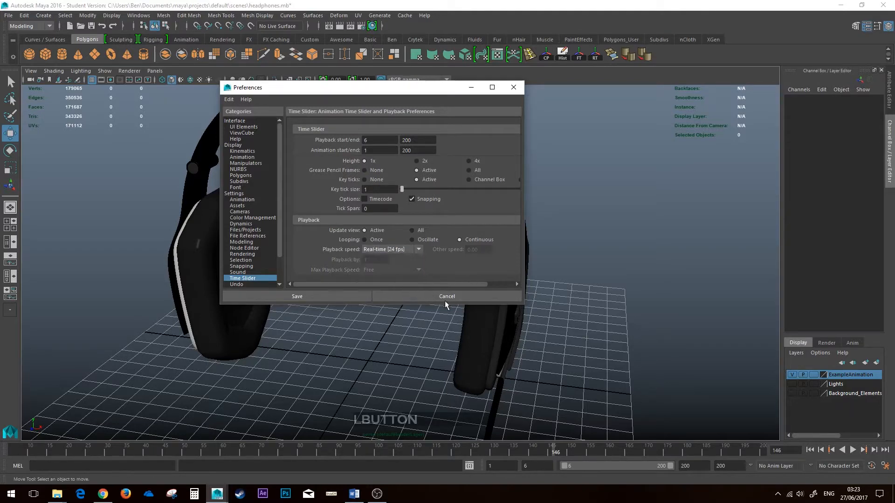
pyautogui.click(323, 296)
# Set the playback range to frames 1 to 122.
pyautogui.keyDown('alt'); pyautogui.moveTo(323, 298); pyautogui.dragTo(479, 359); pyautogui.keyUp('alt')
pyautogui.keyDown('alt'); pyautogui.moveTo(518, 427); pyautogui.dragTo(511, 403); pyautogui.keyUp('alt')
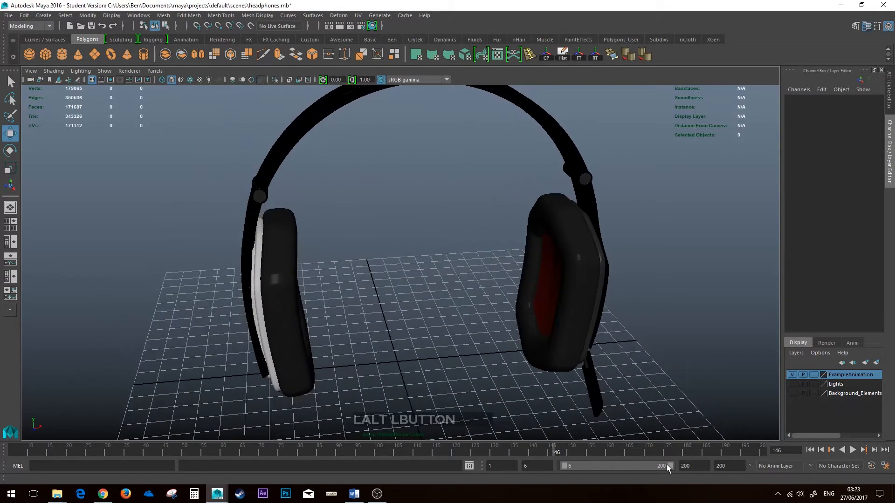
pyautogui.moveTo(666, 464); pyautogui.dragTo(630, 466)
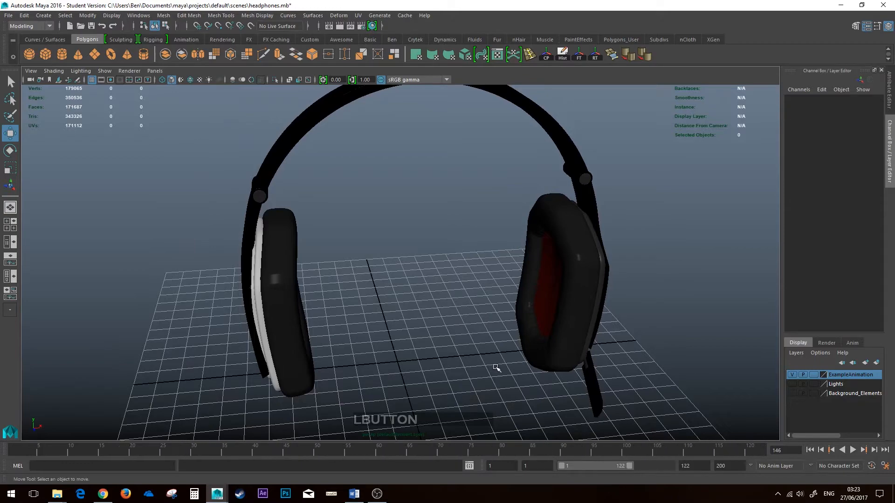
# Examine the foam pad and the outer side of the red-lined ear cup from several angles.
pyautogui.click(559, 327)
pyautogui.keyDown('alt'); pyautogui.moveTo(559, 327); pyautogui.dragTo(461, 261, button='middle'); pyautogui.keyUp('alt')
pyautogui.scroll(3, 527, 289)
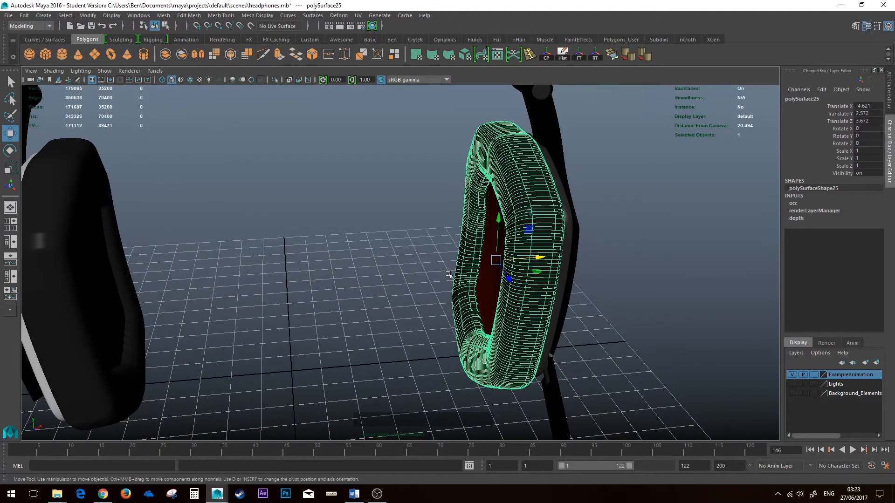
pyautogui.keyDown('alt'); pyautogui.moveTo(461, 261); pyautogui.dragTo(471, 271); pyautogui.keyUp('alt')
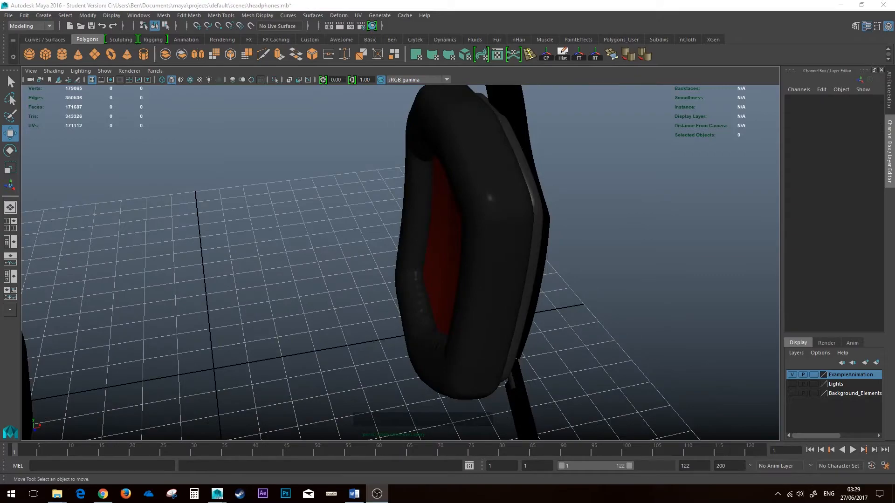
pyautogui.keyDown('alt'); pyautogui.moveTo(465, 299); pyautogui.dragTo(480, 278); pyautogui.keyUp('alt')
pyautogui.click(494, 265)
pyautogui.keyDown('alt'); pyautogui.moveTo(494, 265); pyautogui.dragTo(530, 289, button='middle'); pyautogui.keyUp('alt')
pyautogui.scroll(-3, 550, 281)
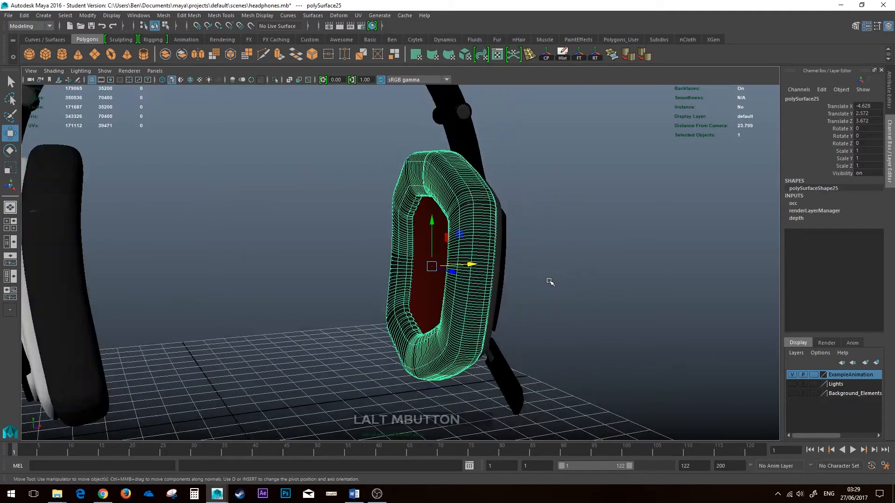
pyautogui.moveTo(485, 283)
pyautogui.keyDown('alt'); pyautogui.mouseDown()
pyautogui.moveTo(372, 289)
pyautogui.moveTo(470, 285)
pyautogui.mouseUp(); pyautogui.keyUp('alt')
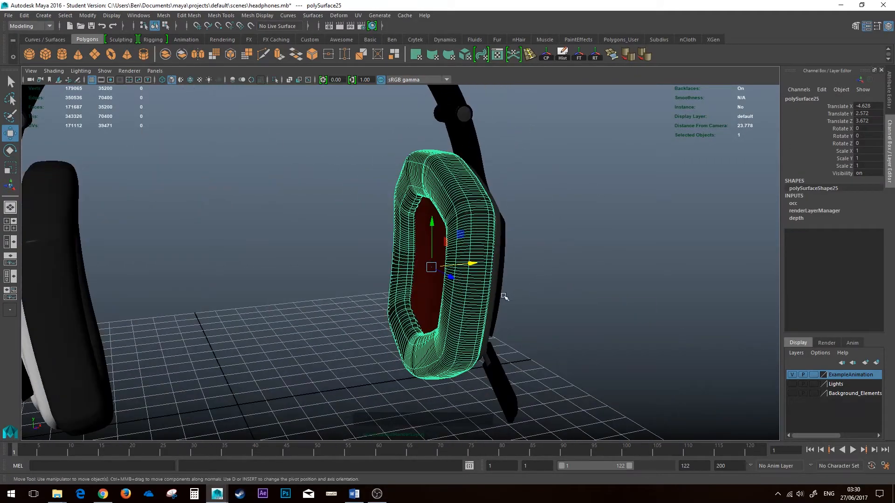
pyautogui.keyDown('alt'); pyautogui.moveTo(595, 345); pyautogui.dragTo(382, 253); pyautogui.keyUp('alt')
pyautogui.keyDown('alt'); pyautogui.moveTo(548, 355); pyautogui.dragTo(410, 280); pyautogui.keyUp('alt')
pyautogui.moveTo(338, 183); pyautogui.dragTo(419, 347)
pyautogui.click(516, 271)
pyautogui.keyDown('alt'); pyautogui.moveTo(517, 272); pyautogui.dragTo(387, 229); pyautogui.keyUp('alt')
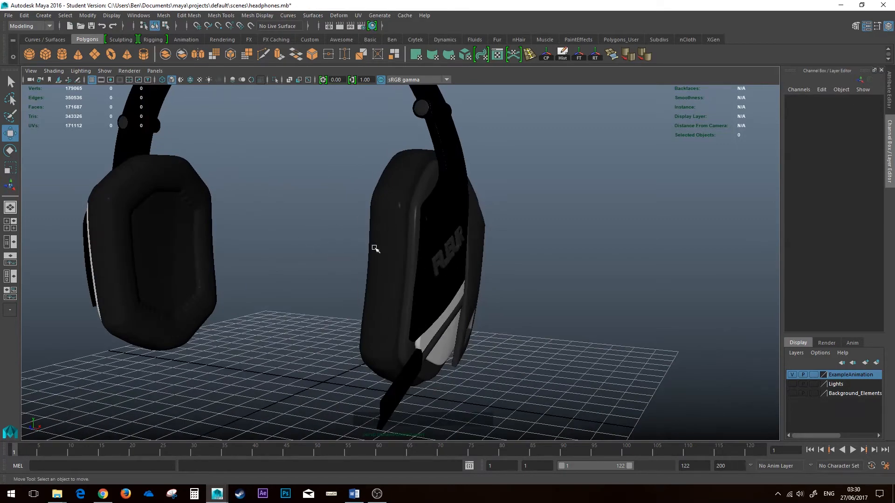
# Move the current time to frame 100.
pyautogui.keyDown('alt'); pyautogui.moveTo(346, 271); pyautogui.dragTo(410, 297); pyautogui.keyUp('alt')
pyautogui.keyDown('alt'); pyautogui.moveTo(410, 297); pyautogui.dragTo(184, 440, button='middle'); pyautogui.keyUp('alt')
pyautogui.moveTo(38, 452); pyautogui.dragTo(66, 454)
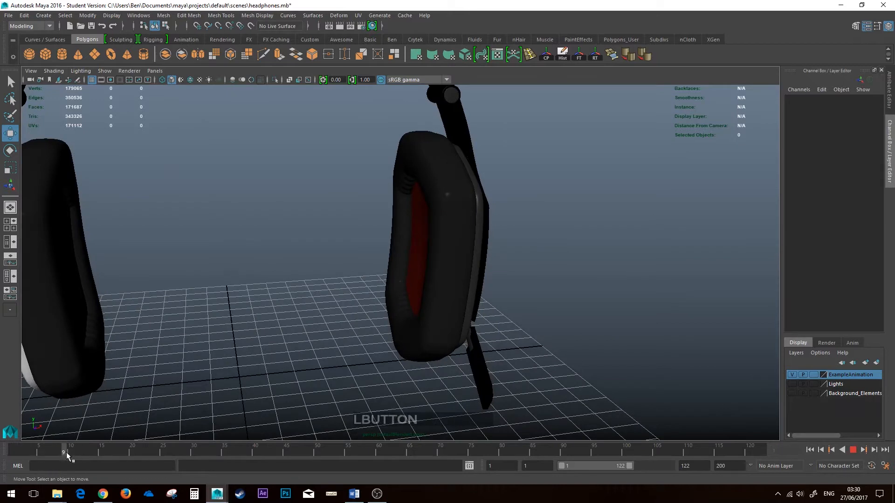
pyautogui.moveTo(152, 459); pyautogui.dragTo(320, 465)
pyautogui.click(624, 458)
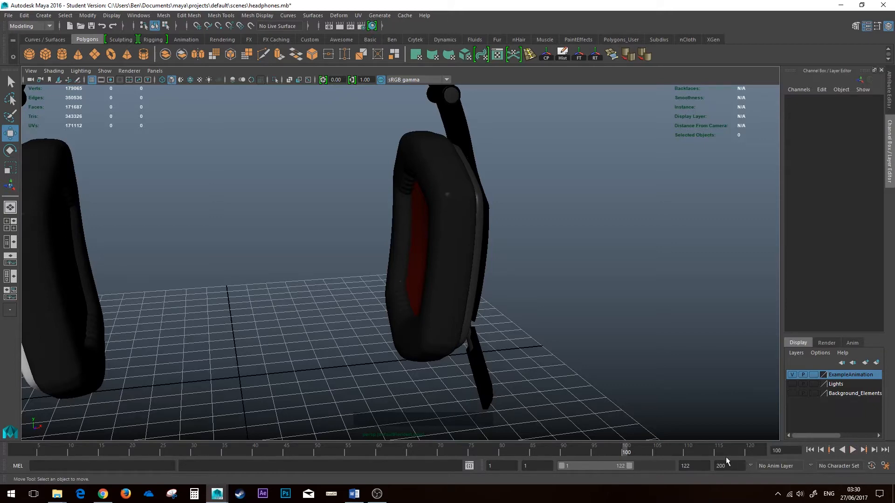
# Select the foam pad of the red-lined ear cup and bring up its channels in the Channel Box.
pyautogui.keyDown('alt'); pyautogui.moveTo(517, 329); pyautogui.dragTo(488, 330); pyautogui.keyUp('alt')
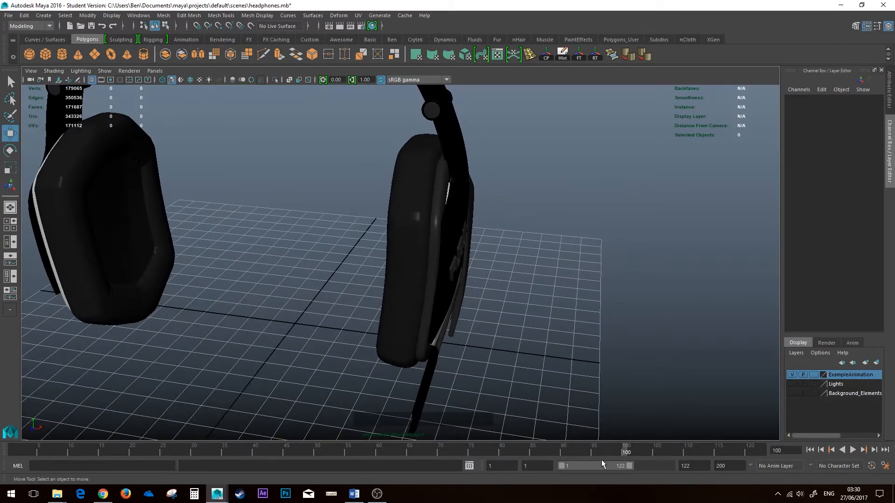
pyautogui.click(409, 252)
pyautogui.keyDown('alt'); pyautogui.moveTo(374, 242); pyautogui.dragTo(239, 267); pyautogui.keyUp('alt')
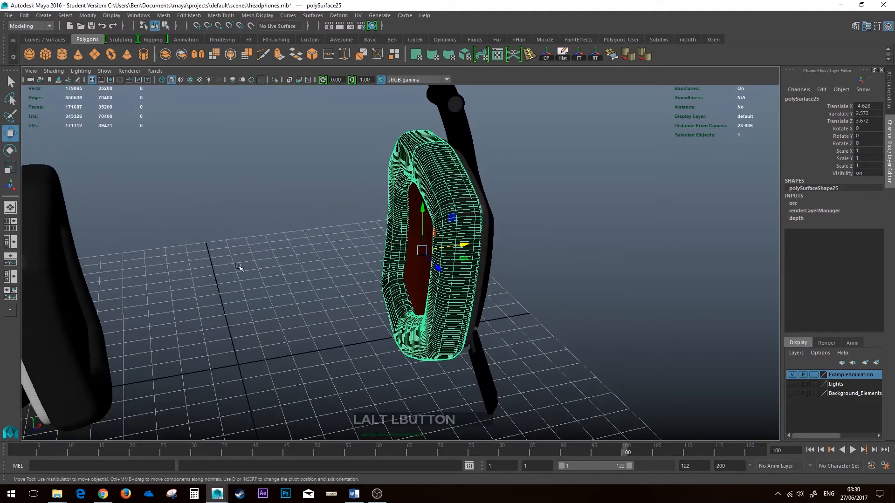
pyautogui.keyDown('alt'); pyautogui.moveTo(404, 272); pyautogui.dragTo(362, 252, button='middle'); pyautogui.keyUp('alt')
pyautogui.keyDown('alt'); pyautogui.moveTo(394, 300); pyautogui.dragTo(395, 300, button='middle'); pyautogui.keyUp('alt')
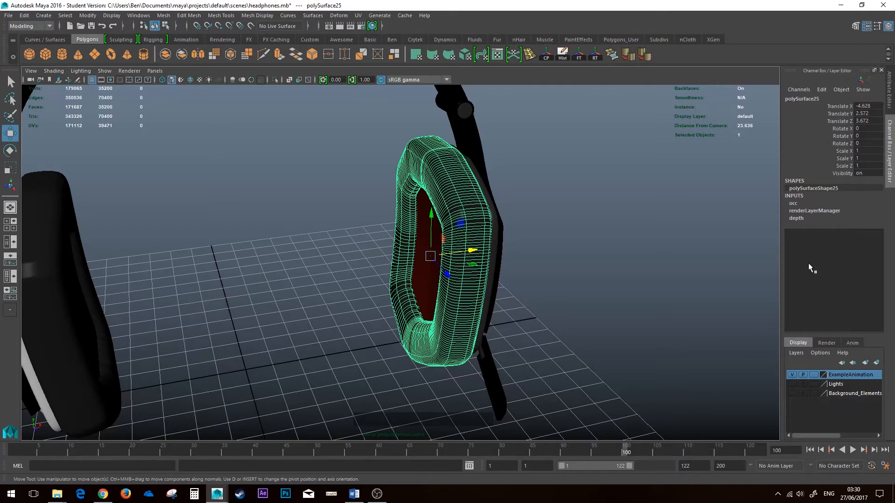
pyautogui.click(888, 28)
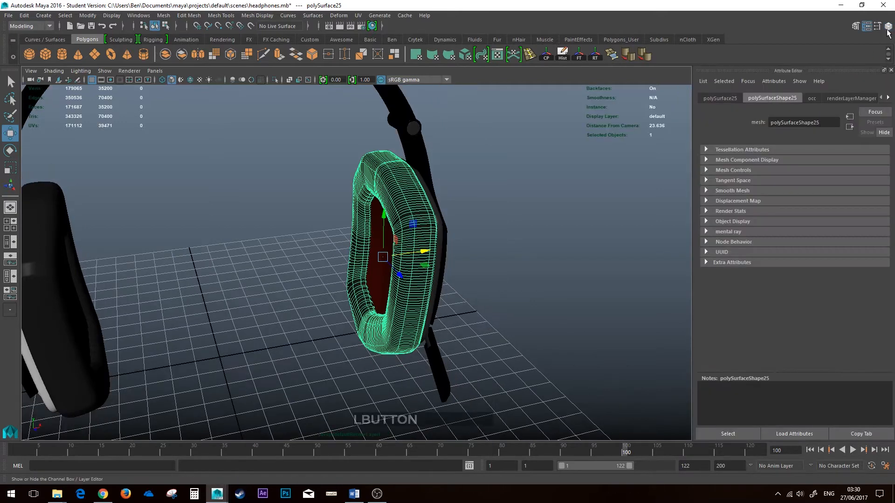
pyautogui.click(890, 71)
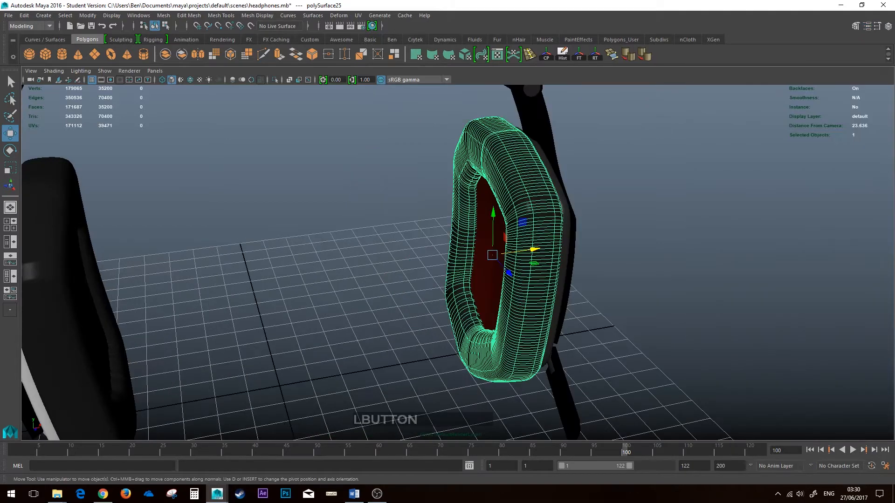
pyautogui.click(888, 28)
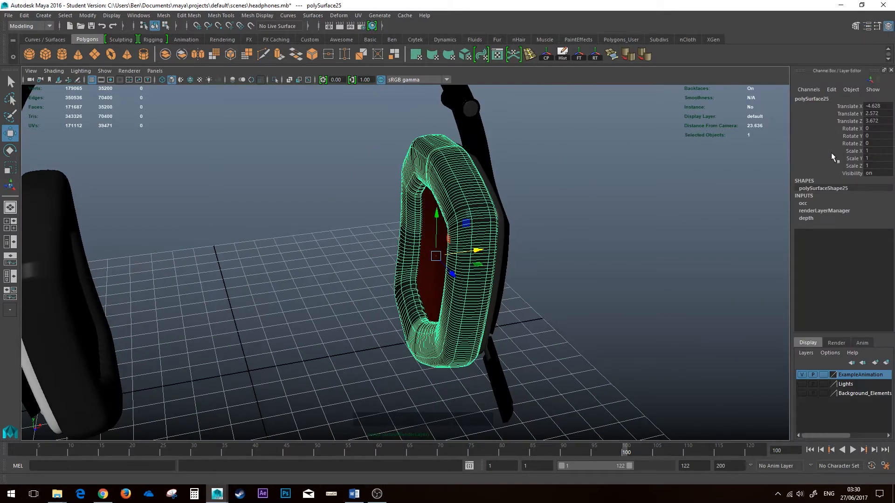
pyautogui.press('s')
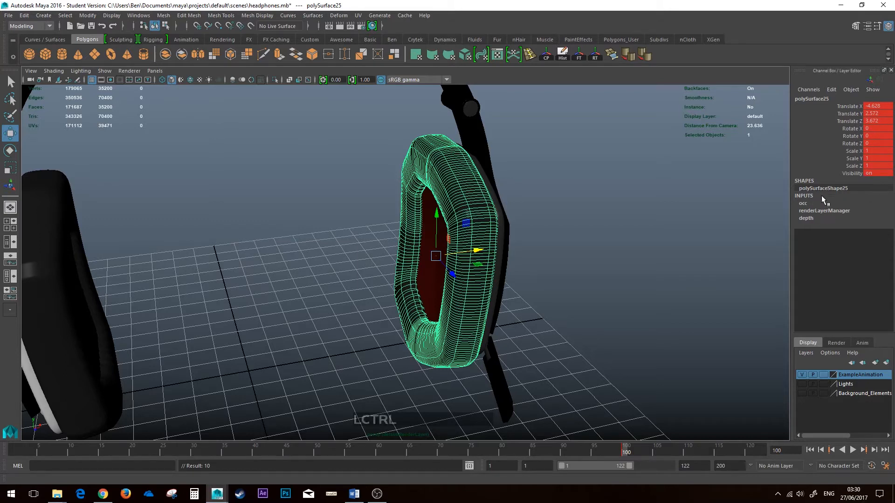
pyautogui.hotkey('ctrl', 'z')
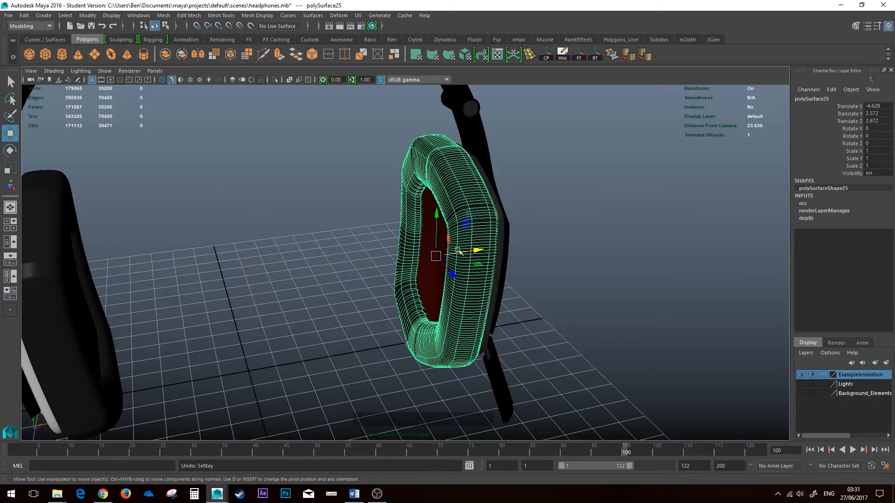
pyautogui.moveTo(476, 250); pyautogui.dragTo(321, 283)
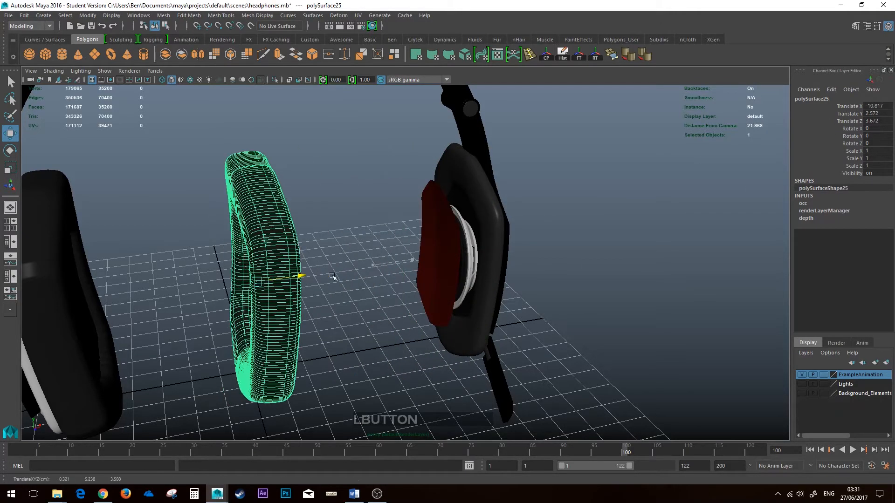
pyautogui.hotkey('ctrl', 'z')
pyautogui.hotkey('ctrl', 'z')
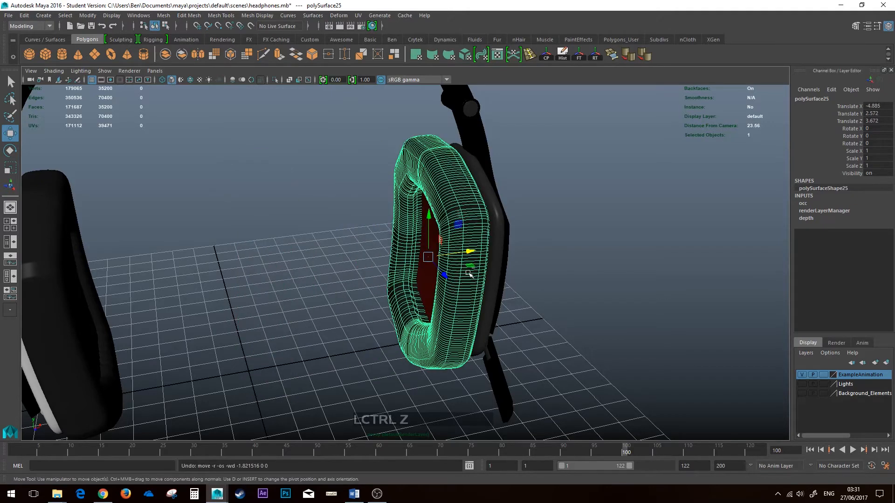
# Key only the foam pad's Translate X at frame 100 with the value -4.885, undoing a trial move along X.
pyautogui.rightClick(853, 108)
pyautogui.click(821, 112)
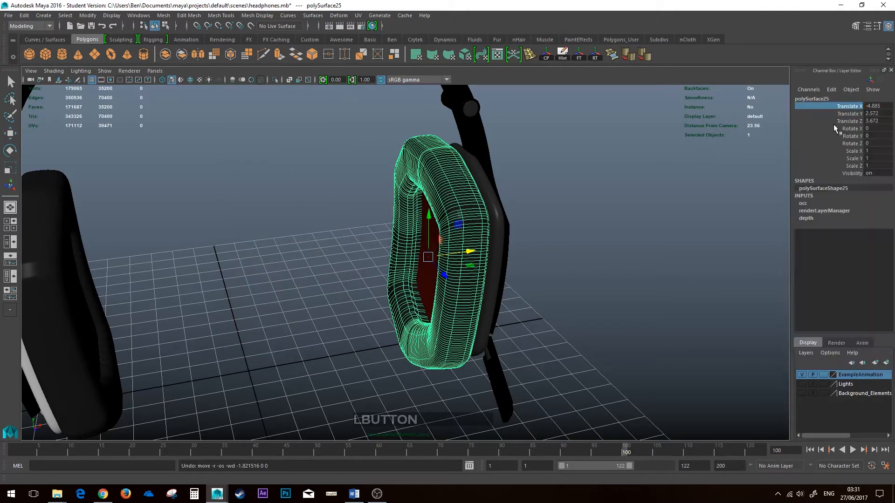
pyautogui.moveTo(466, 254); pyautogui.dragTo(197, 298)
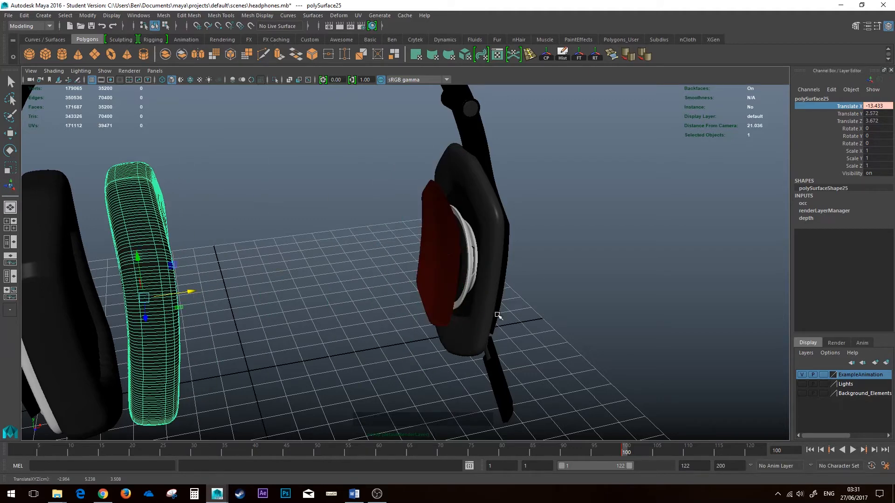
pyautogui.hotkey('ctrl', 'z')
# At frame 80, slide the foam pad along X away from its ear cup to about -13.65 and key Translate X.
pyautogui.moveTo(626, 453); pyautogui.dragTo(593, 452)
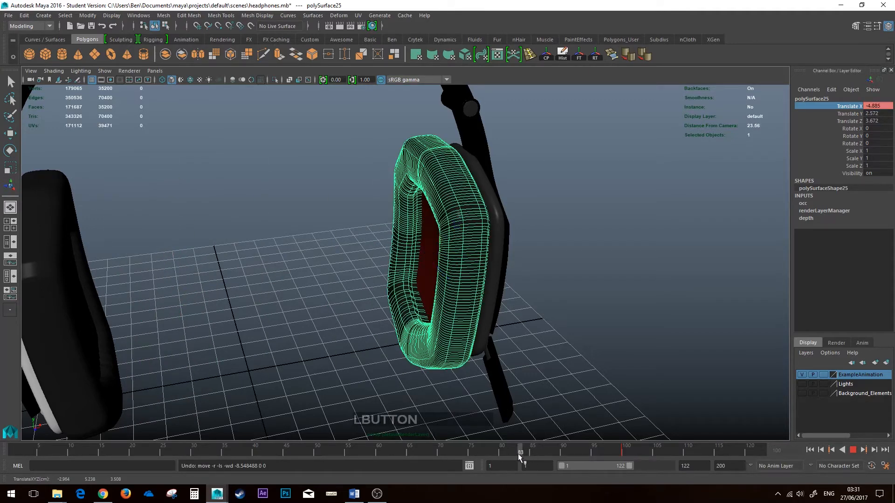
pyautogui.moveTo(518, 454)
pyautogui.mouseDown()
pyautogui.moveTo(455, 449)
pyautogui.moveTo(559, 448)
pyautogui.moveTo(523, 459)
pyautogui.mouseUp()
pyautogui.keyDown('alt'); pyautogui.moveTo(470, 332); pyautogui.dragTo(443, 281); pyautogui.keyUp('alt')
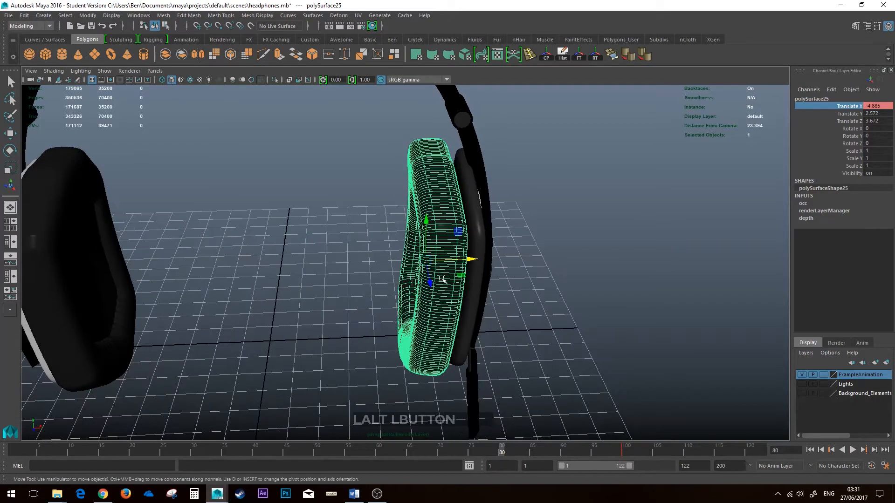
pyautogui.keyDown('alt'); pyautogui.moveTo(443, 281); pyautogui.dragTo(485, 272, button='middle'); pyautogui.keyUp('alt')
pyautogui.moveTo(514, 254); pyautogui.dragTo(228, 260)
pyautogui.rightClick(845, 109)
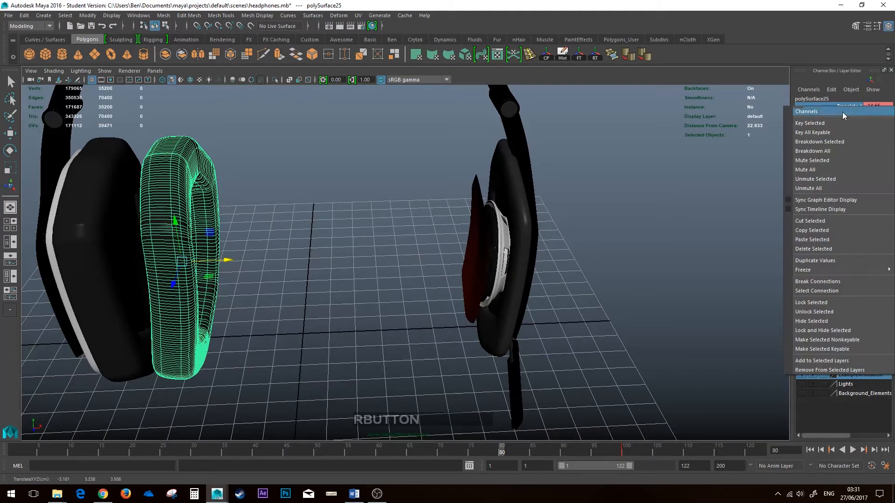
pyautogui.click(834, 122)
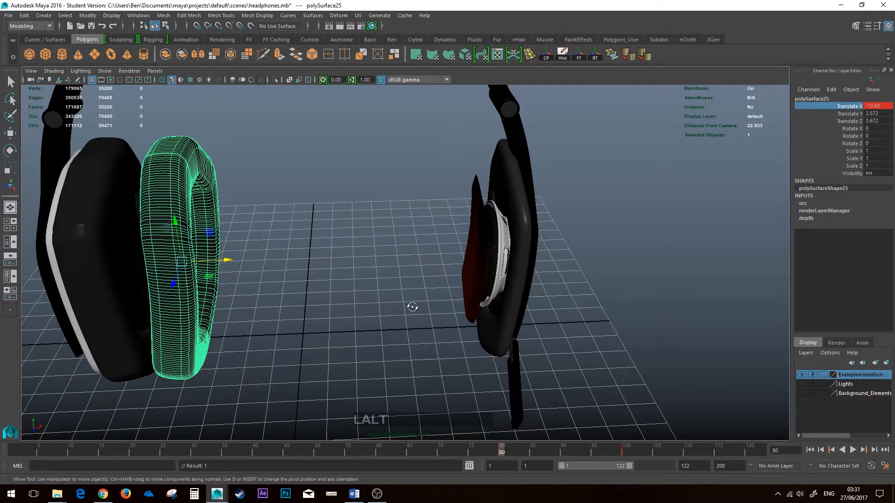
# Play the animation to review the foam pad's movement, stop it, and return the current time to frame 80.
pyautogui.moveTo(409, 306)
pyautogui.keyDown('alt'); pyautogui.mouseDown()
pyautogui.moveTo(425, 303)
pyautogui.moveTo(405, 303)
pyautogui.mouseUp(); pyautogui.keyUp('alt')
pyautogui.keyDown('alt'); pyautogui.moveTo(405, 304); pyautogui.dragTo(557, 341, button='middle'); pyautogui.keyUp('alt')
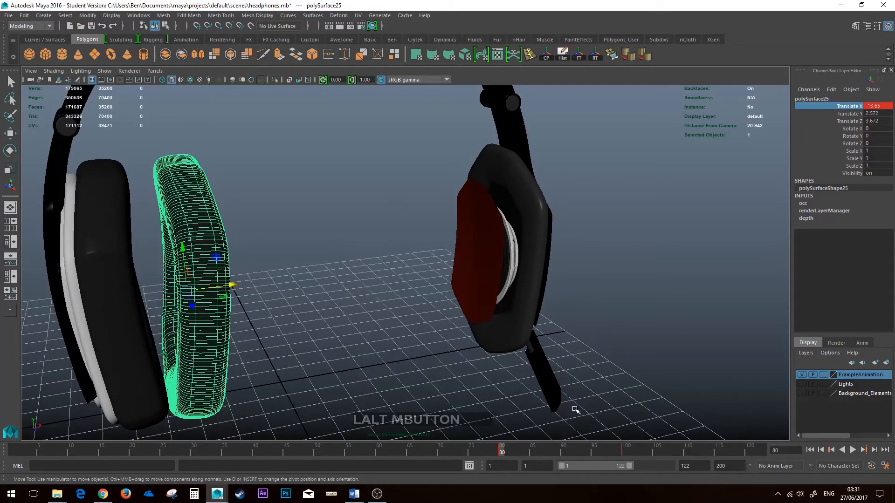
pyautogui.moveTo(501, 451)
pyautogui.mouseDown()
pyautogui.moveTo(466, 452)
pyautogui.moveTo(496, 451)
pyautogui.mouseUp()
pyautogui.click(853, 450)
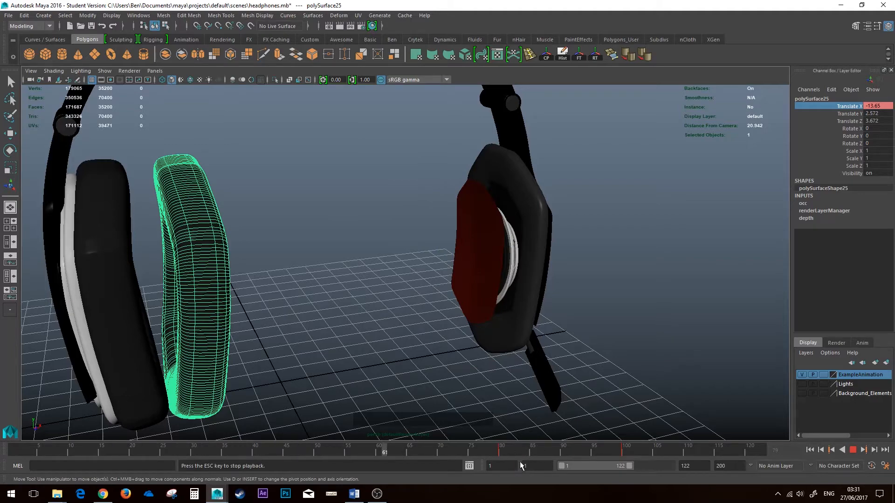
pyautogui.keyDown('alt'); pyautogui.moveTo(500, 275); pyautogui.dragTo(499, 281); pyautogui.keyUp('alt')
pyautogui.scroll(4, 507, 282)
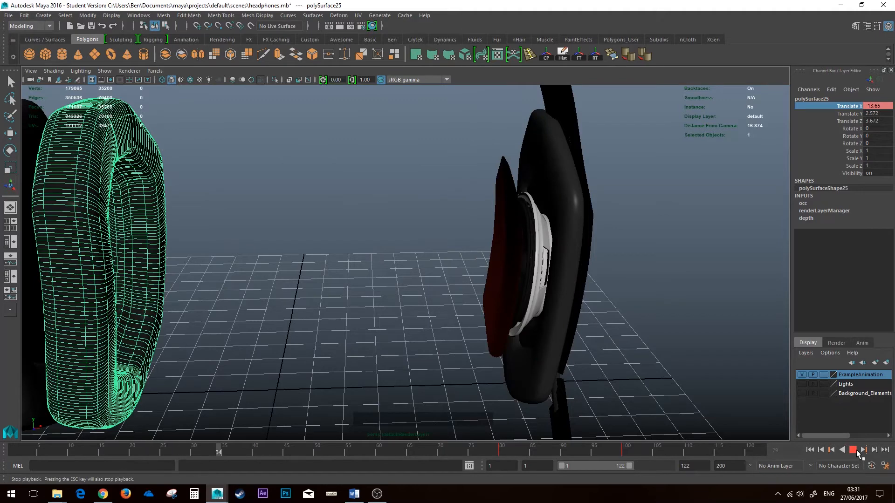
pyautogui.click(854, 455)
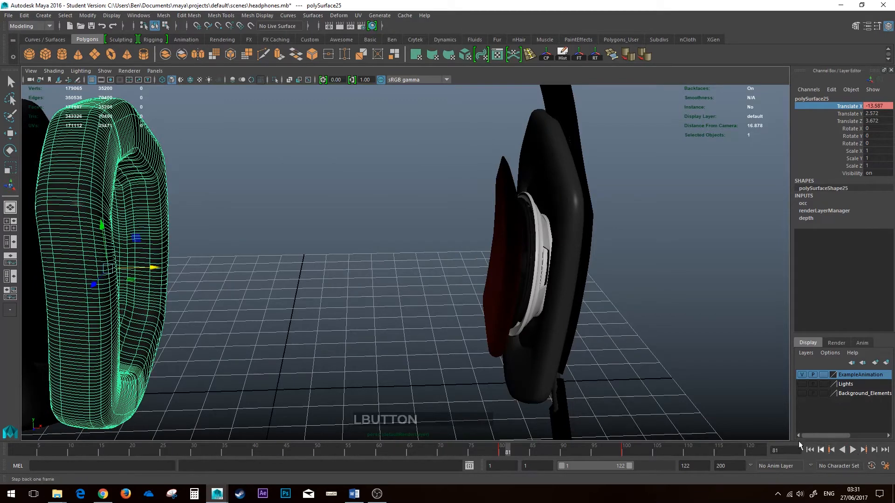
pyautogui.keyDown('alt'); pyautogui.moveTo(434, 364); pyautogui.dragTo(449, 372); pyautogui.keyUp('alt')
pyautogui.keyDown('alt'); pyautogui.moveTo(449, 371); pyautogui.dragTo(505, 420, button='middle'); pyautogui.keyUp('alt')
pyautogui.click(500, 452)
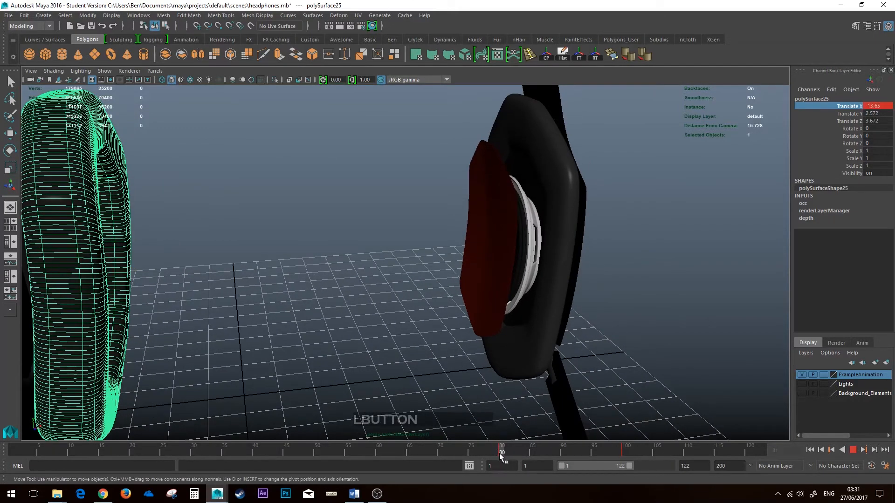
# Select the red inner panel of the ear cup and key all its channels in the assembled position at frame 95.
pyautogui.click(493, 283)
pyautogui.moveTo(374, 312)
pyautogui.keyDown('alt'); pyautogui.mouseDown()
pyautogui.moveTo(424, 326)
pyautogui.moveTo(389, 309)
pyautogui.mouseUp(); pyautogui.keyUp('alt')
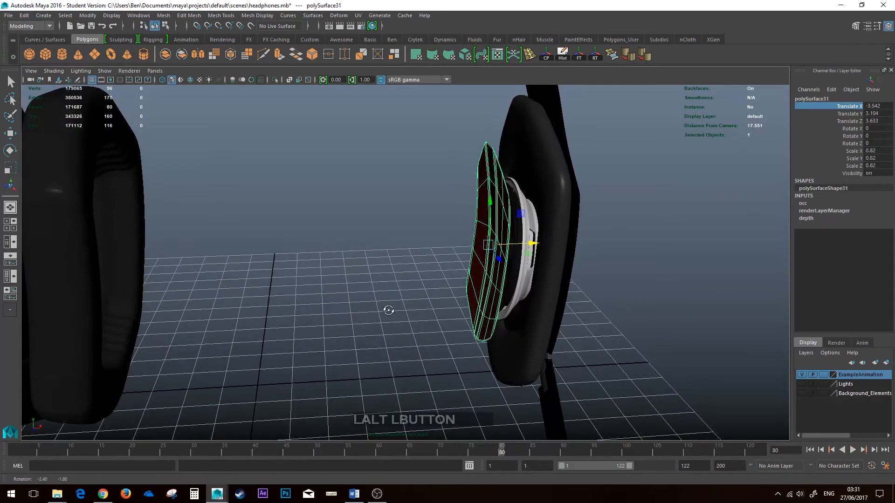
pyautogui.click(112, 308)
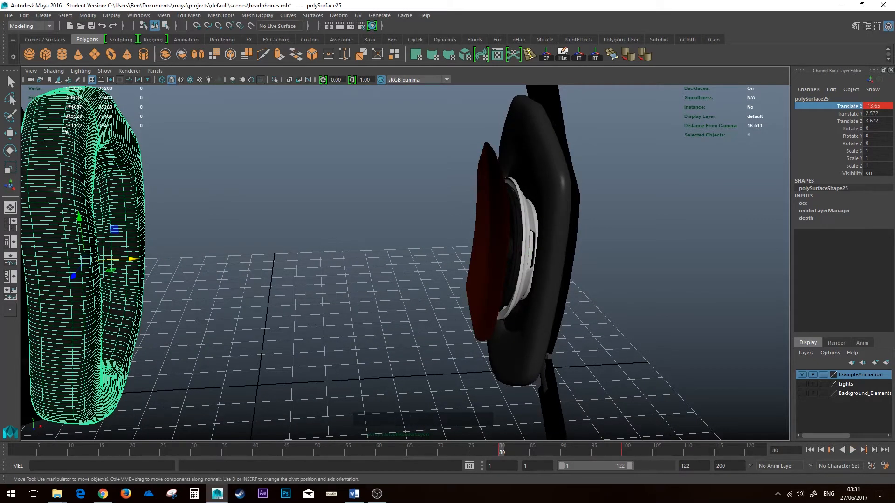
pyautogui.scroll(-2, 115, 179)
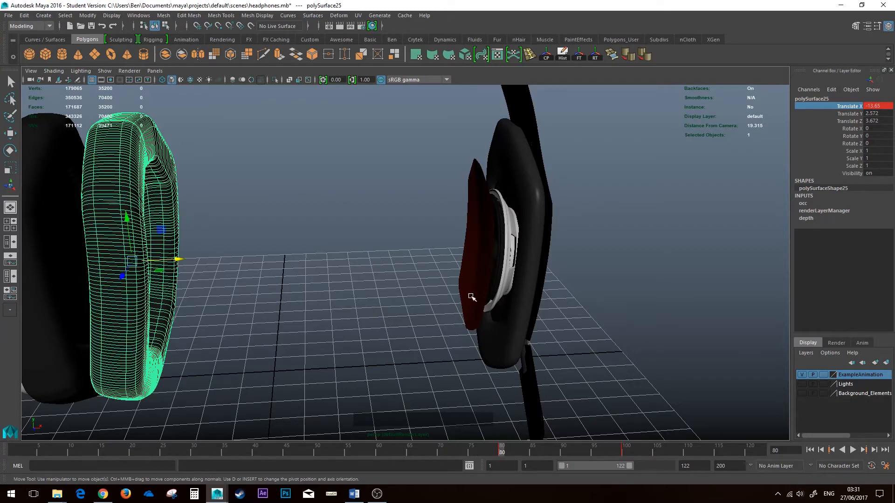
pyautogui.click(482, 263)
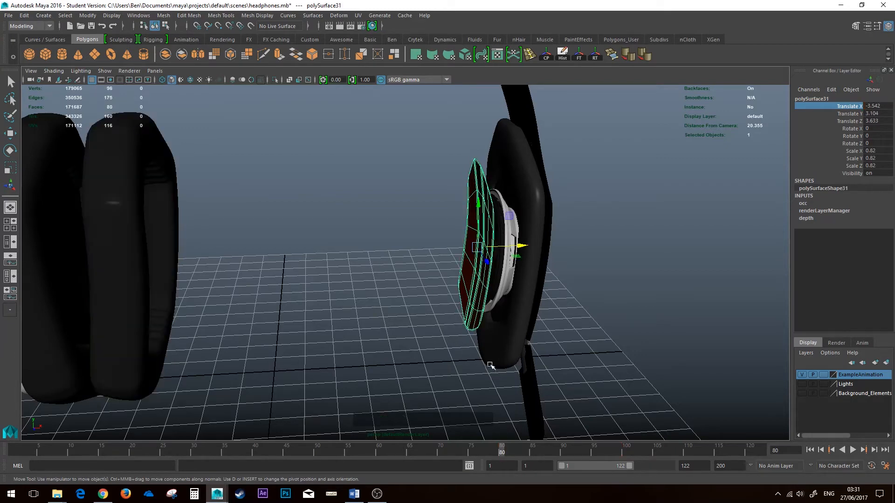
pyautogui.scroll(2, 482, 335)
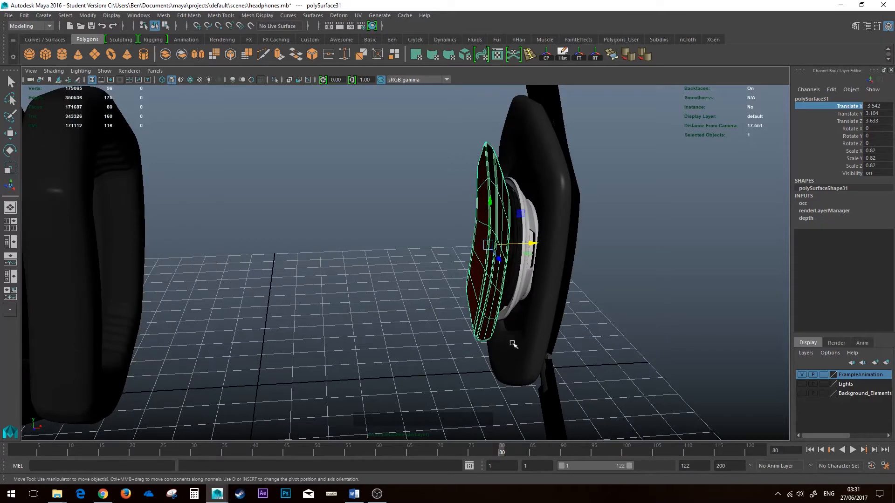
pyautogui.click(593, 451)
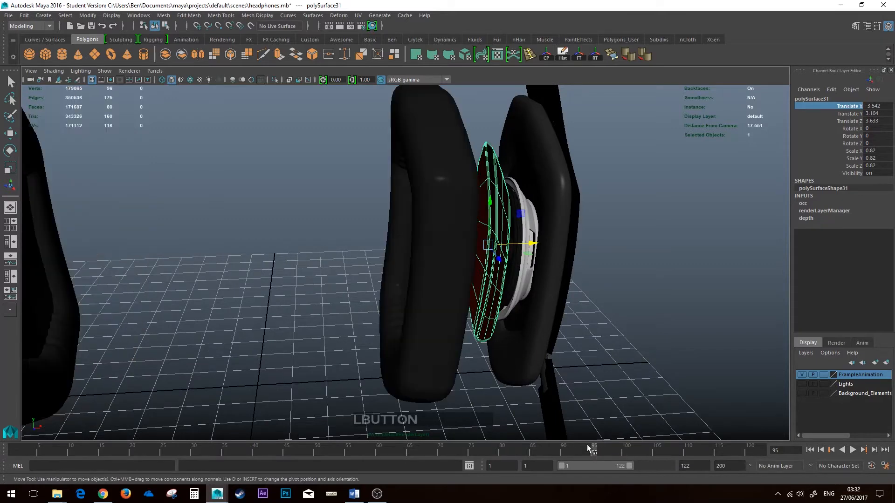
pyautogui.keyDown('alt'); pyautogui.moveTo(587, 353); pyautogui.dragTo(582, 312); pyautogui.keyUp('alt')
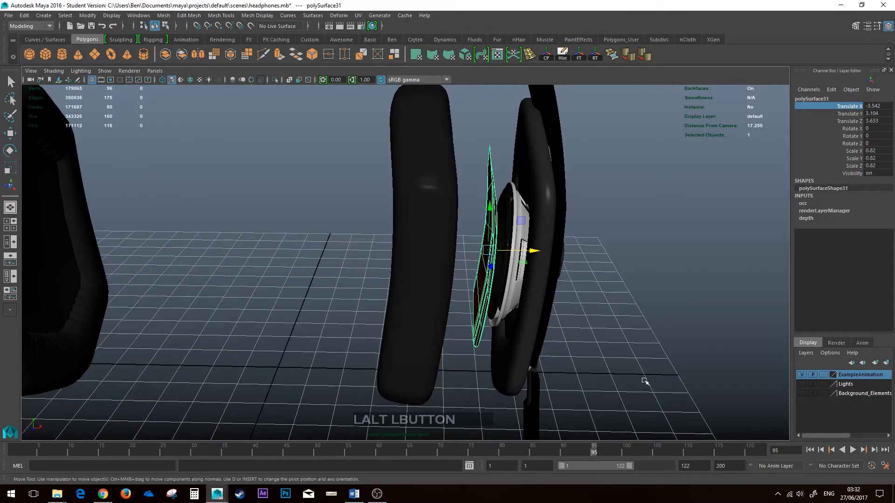
pyautogui.press('s')
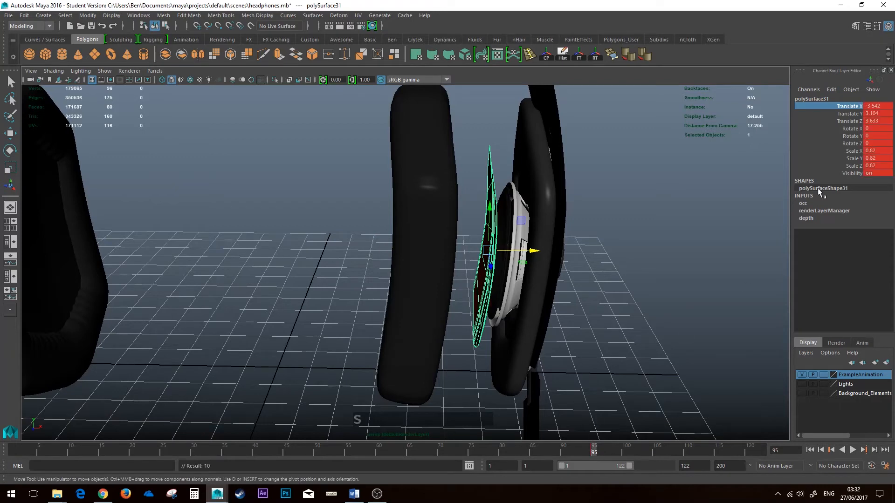
# At frame 75, slide the red panel along X to about -11.88, beside the foam pad, and key all its channels.
pyautogui.keyDown('alt'); pyautogui.moveTo(585, 354); pyautogui.dragTo(563, 390); pyautogui.keyUp('alt')
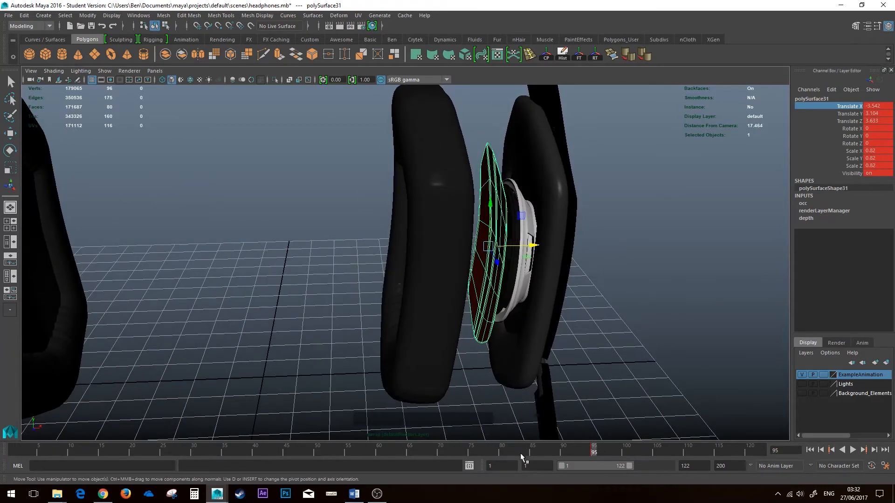
pyautogui.moveTo(552, 449); pyautogui.dragTo(472, 448)
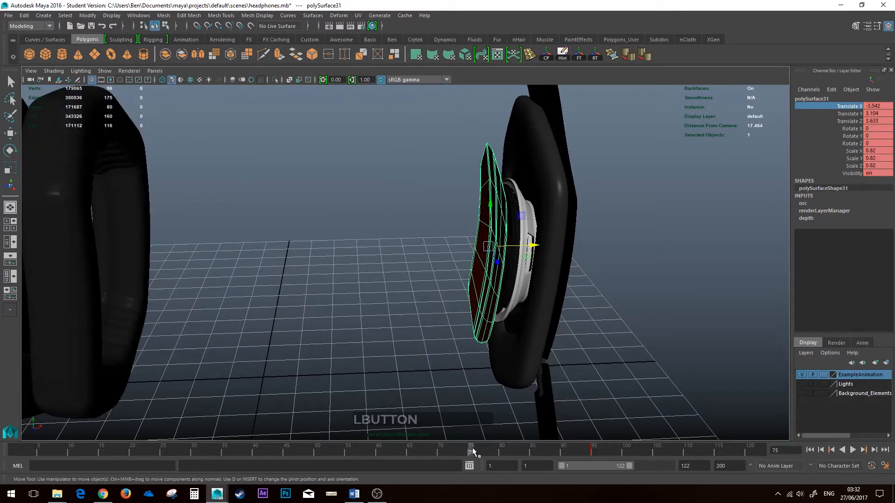
pyautogui.moveTo(534, 245); pyautogui.dragTo(169, 295)
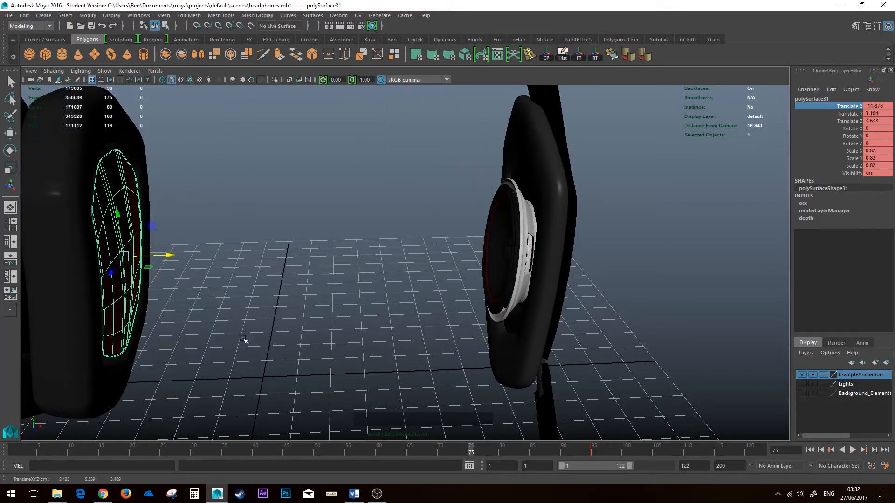
pyautogui.press('s')
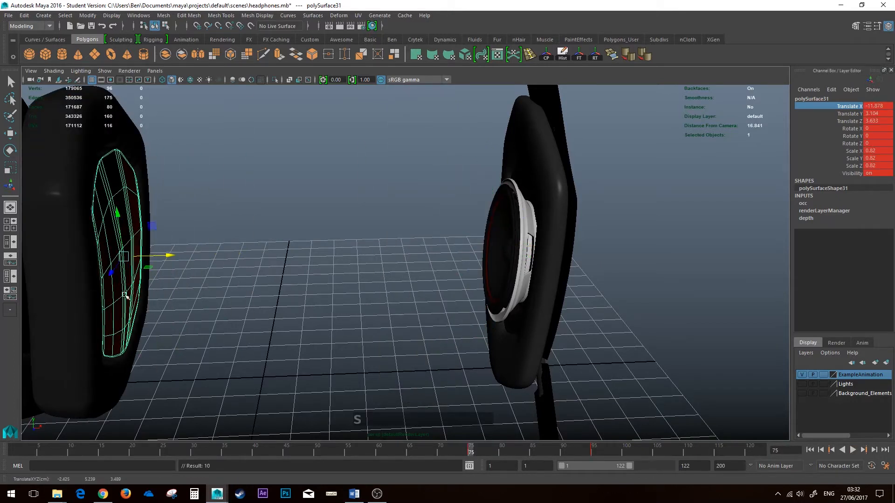
# Play the animation to review the red panel's movement, stop it, and move the current time to frame 74.
pyautogui.click(853, 450)
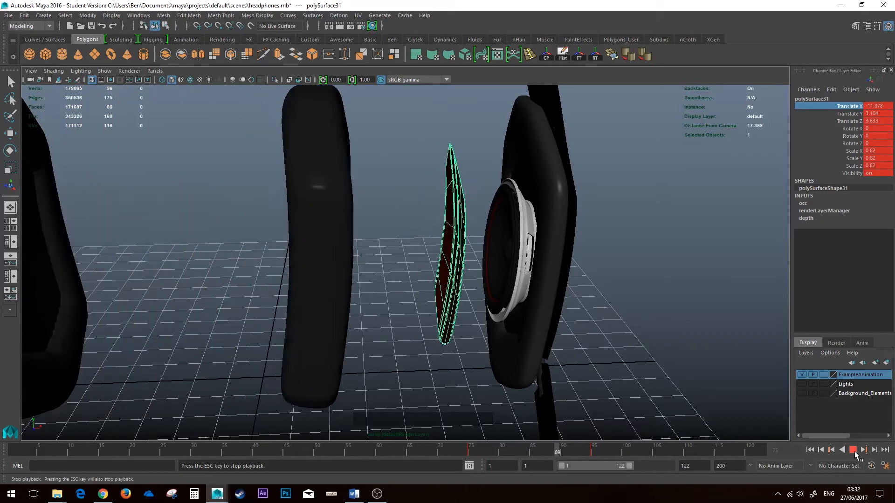
pyautogui.click(854, 452)
pyautogui.moveTo(494, 451); pyautogui.dragTo(464, 452)
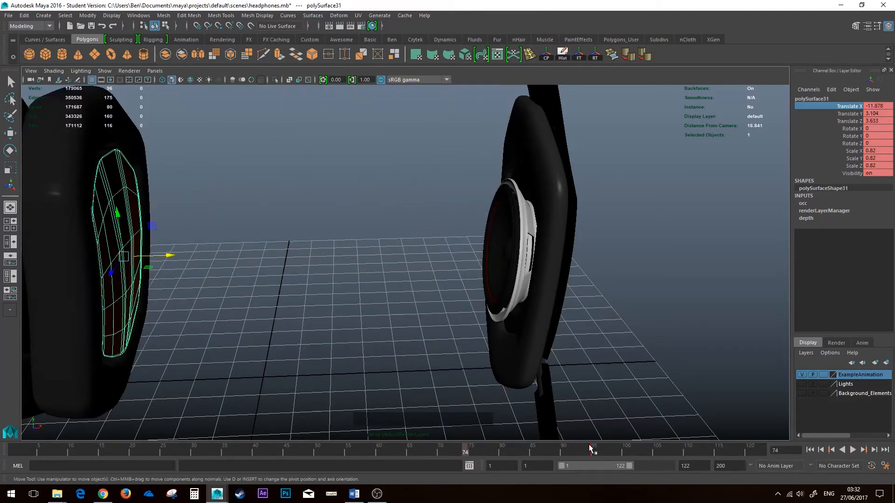
# Key the round speaker cover in place at frame 60, and key it at frame 40 slid along X to about -4.77.
pyautogui.click(496, 255)
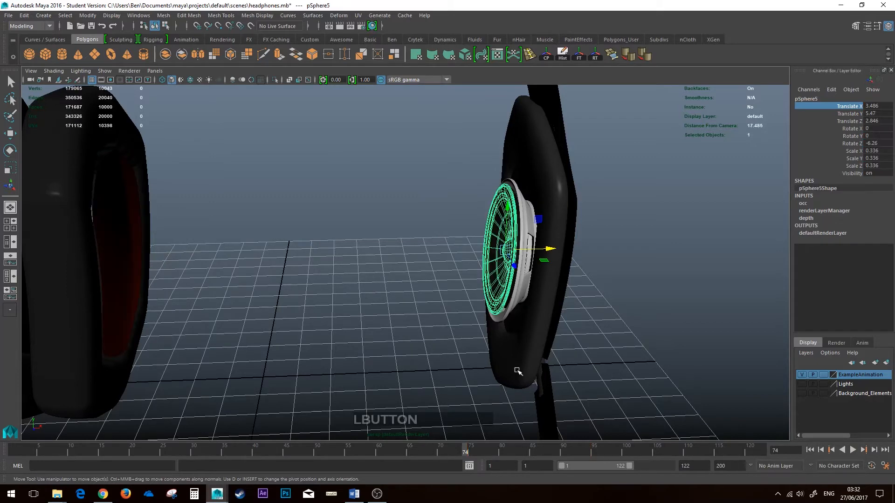
pyautogui.moveTo(489, 261)
pyautogui.keyDown('alt'); pyautogui.mouseDown()
pyautogui.moveTo(398, 235)
pyautogui.moveTo(494, 252)
pyautogui.mouseUp(); pyautogui.keyUp('alt')
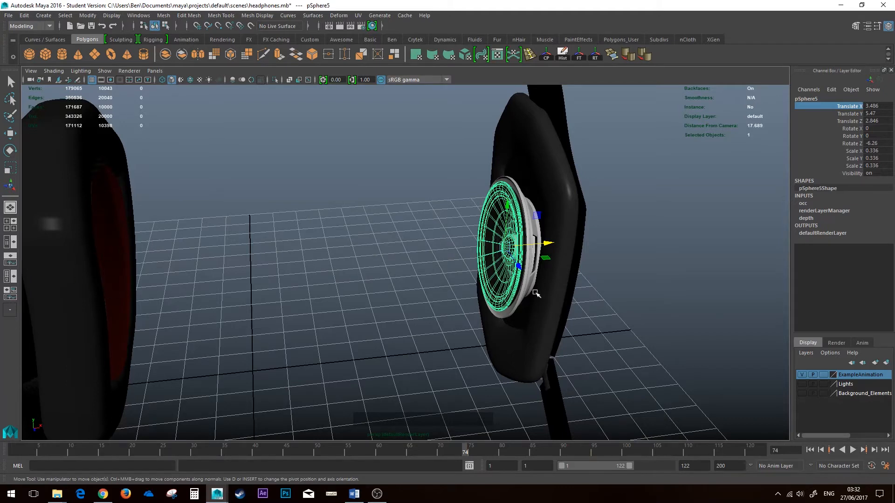
pyautogui.click(493, 258)
pyautogui.moveTo(465, 451); pyautogui.dragTo(385, 453)
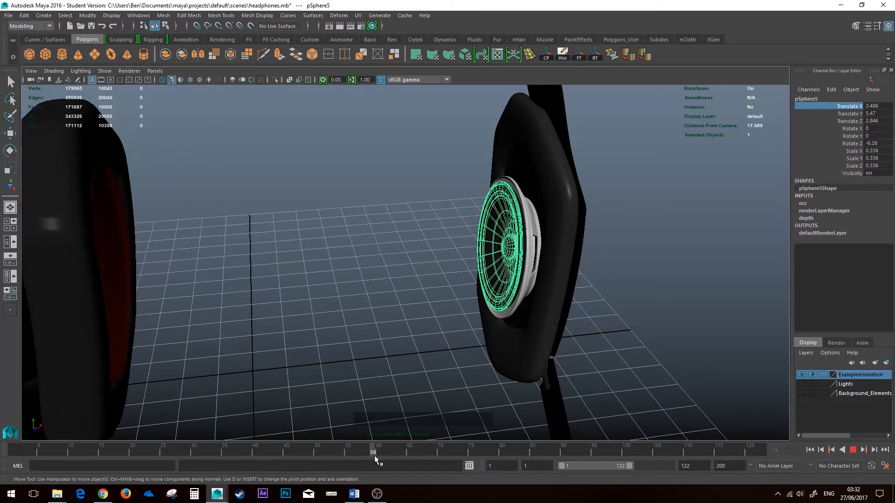
pyautogui.press('s')
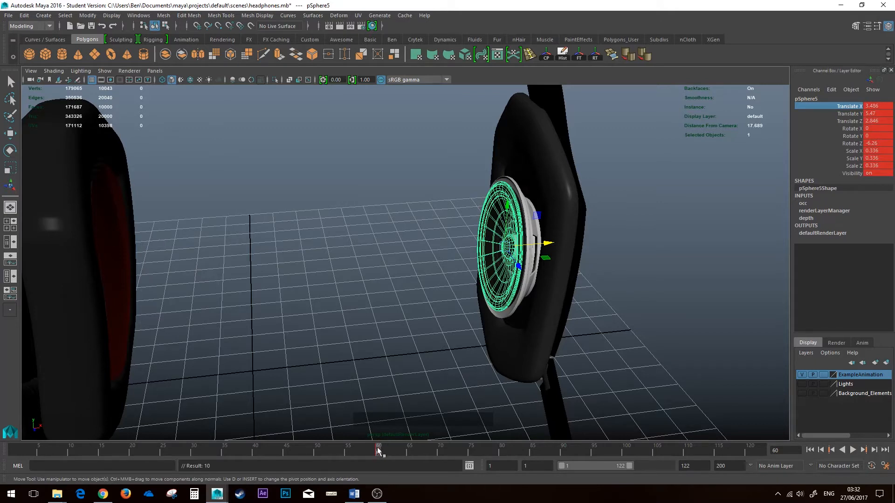
pyautogui.moveTo(378, 451); pyautogui.dragTo(255, 451)
pyautogui.moveTo(546, 243); pyautogui.dragTo(199, 279)
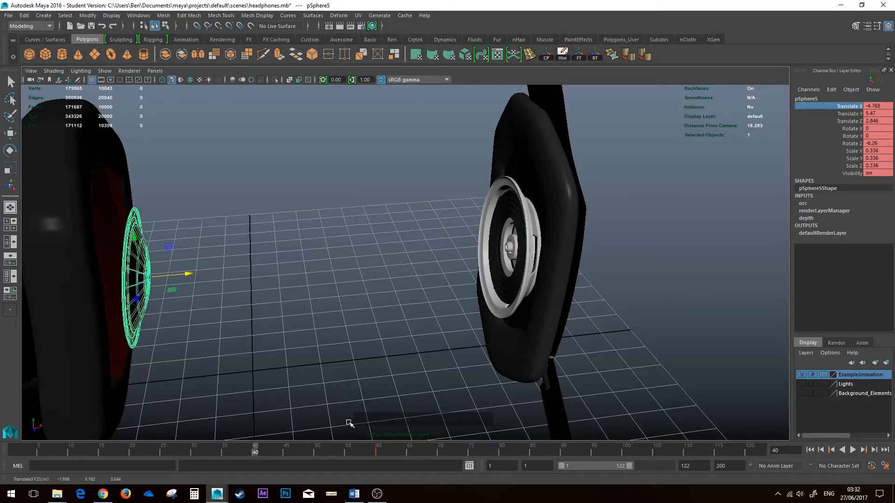
pyautogui.press('s')
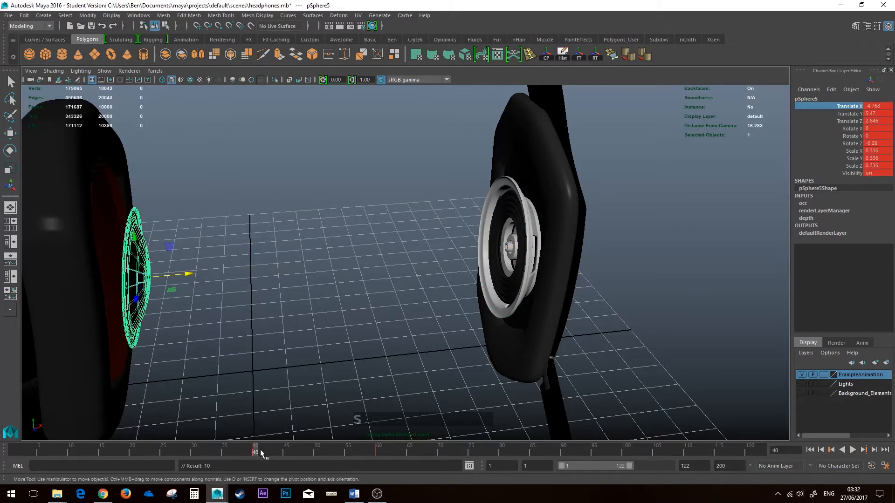
# Key the black ribbed speaker ring in place at frame 55, and key it at frame 35 slid along X to about -1.72.
pyautogui.click(347, 456)
pyautogui.click(501, 286)
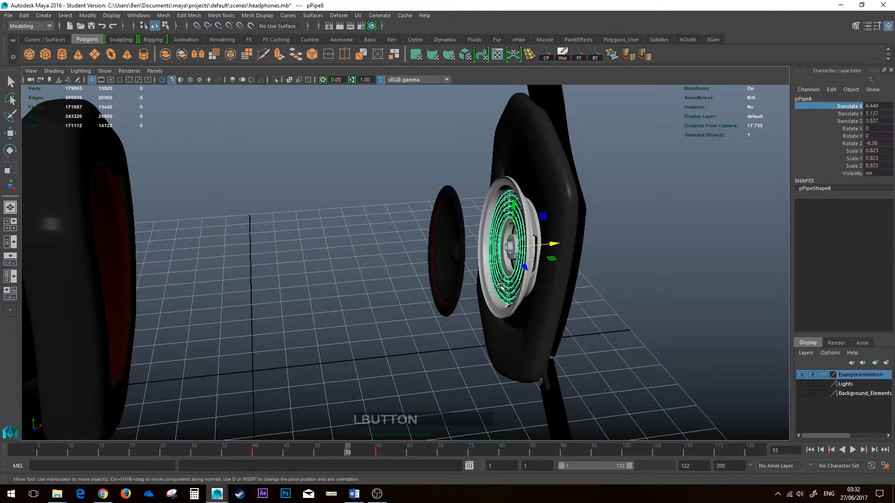
pyautogui.keyDown('alt'); pyautogui.moveTo(450, 278); pyautogui.dragTo(473, 280); pyautogui.keyUp('alt')
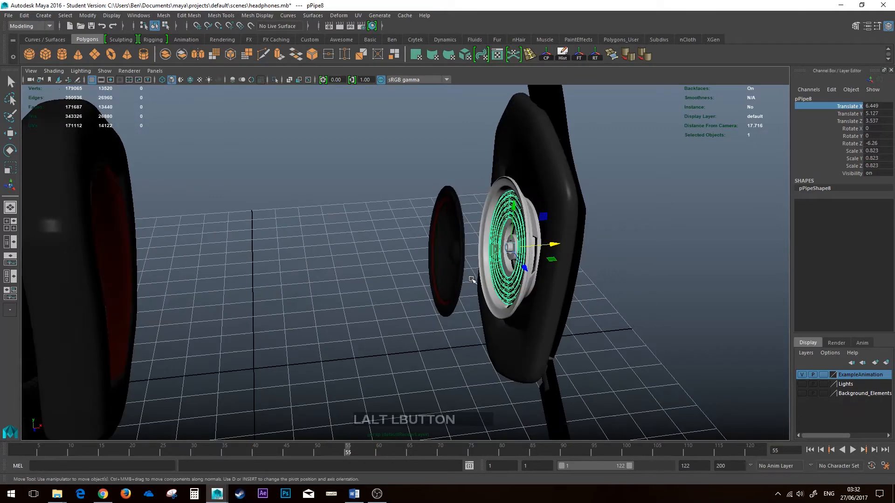
pyautogui.press('s')
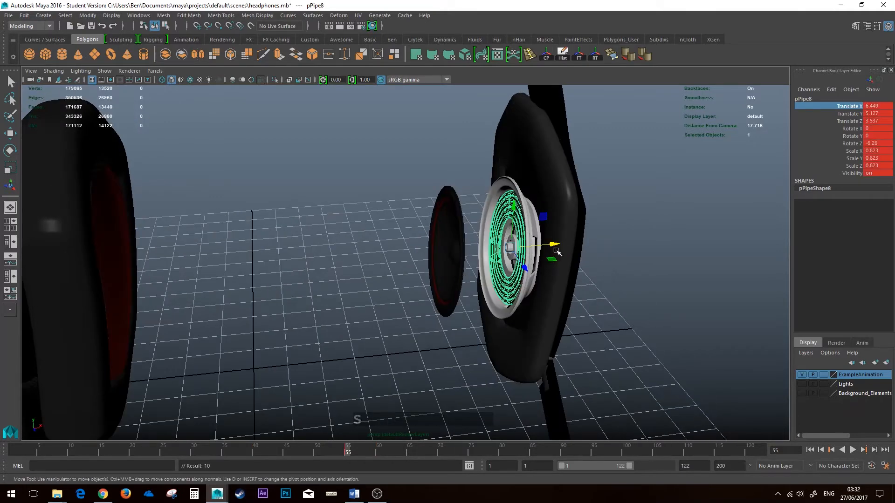
pyautogui.moveTo(334, 453); pyautogui.dragTo(224, 452)
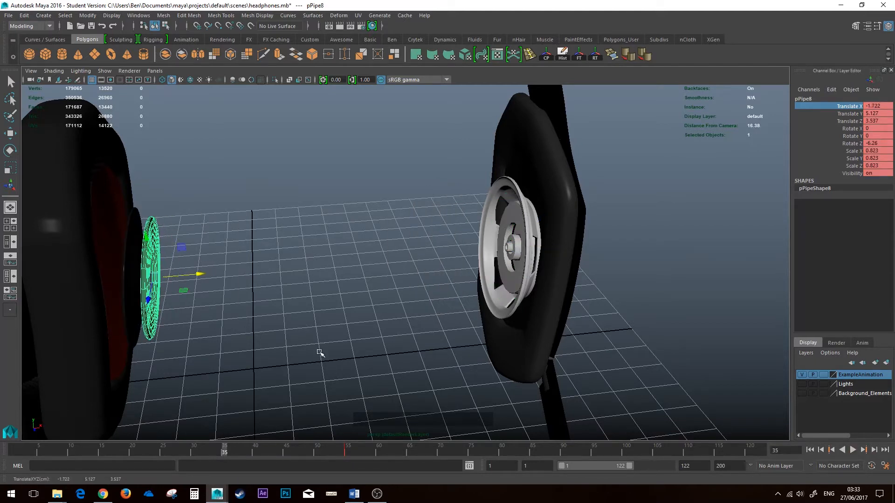
pyautogui.press('s')
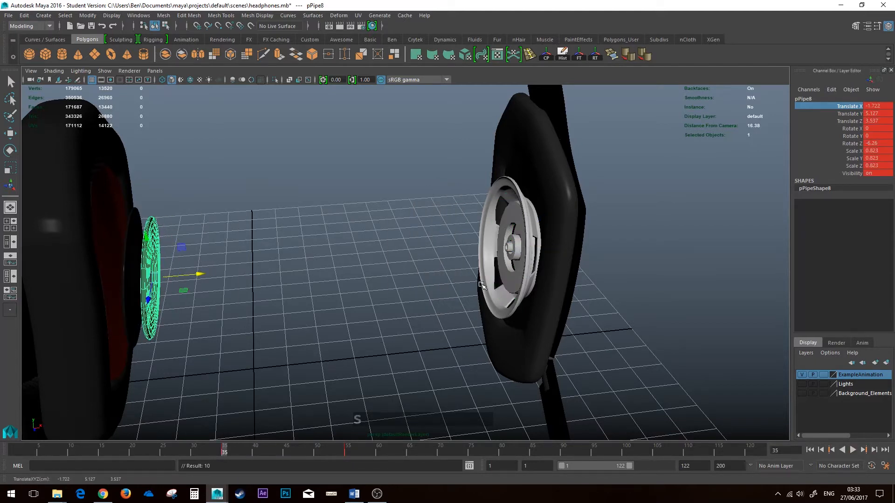
# Key the front flat grey ring in place at frame 50, and key it at frame 30 slid along X to about -1.24.
pyautogui.click(314, 451)
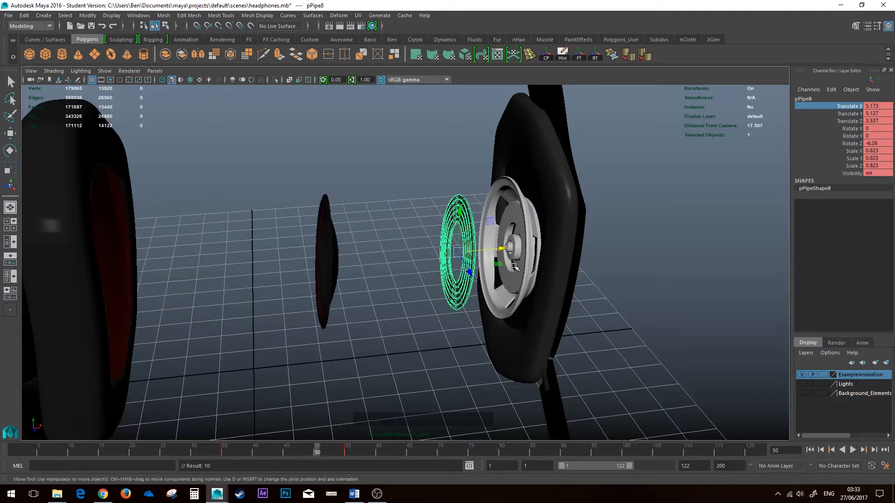
pyautogui.click(515, 266)
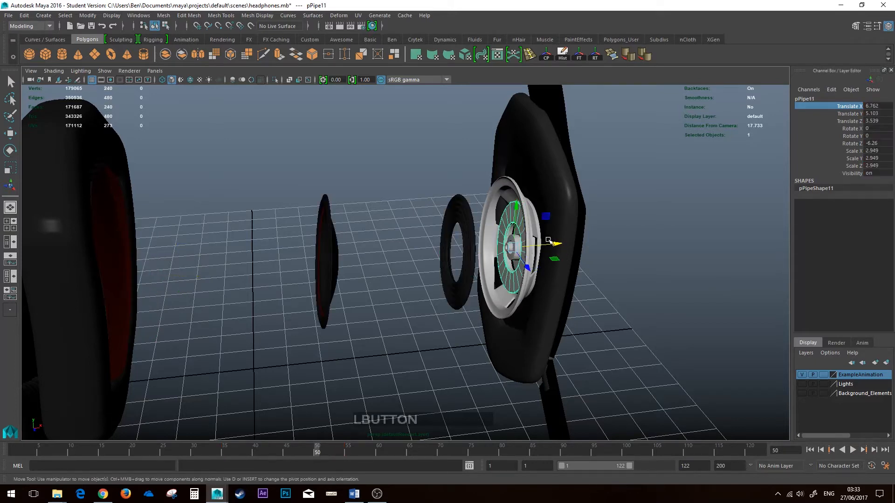
pyautogui.press('s')
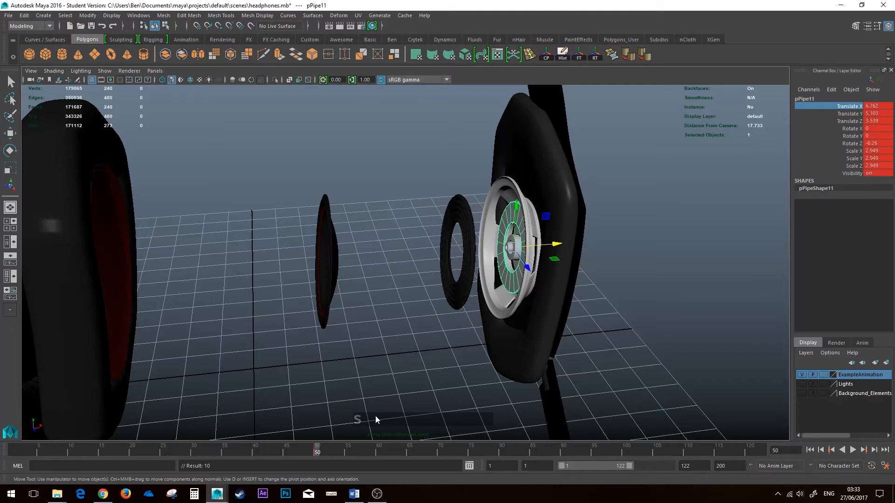
pyautogui.moveTo(317, 455); pyautogui.dragTo(193, 453)
pyautogui.moveTo(555, 244); pyautogui.dragTo(210, 274)
pyautogui.press('s')
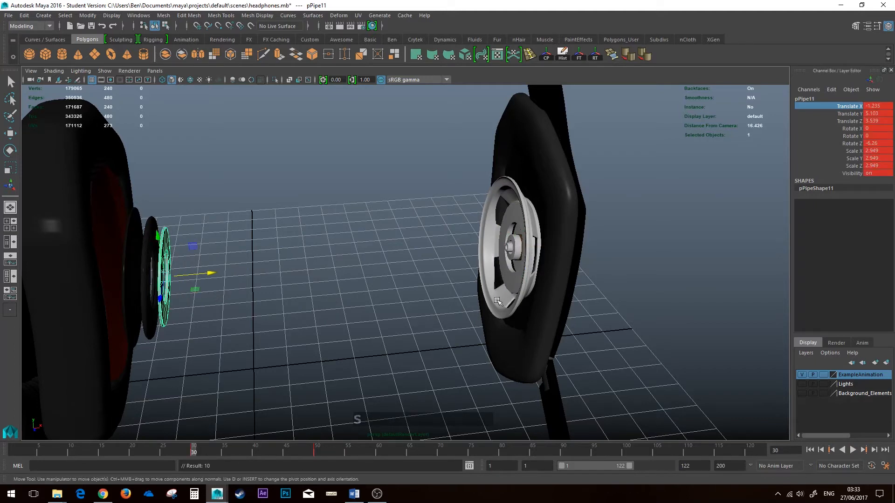
# Key the second flat ring in the speaker housing in place at frame 45, and key it at an earlier frame slid out along X.
pyautogui.click(288, 455)
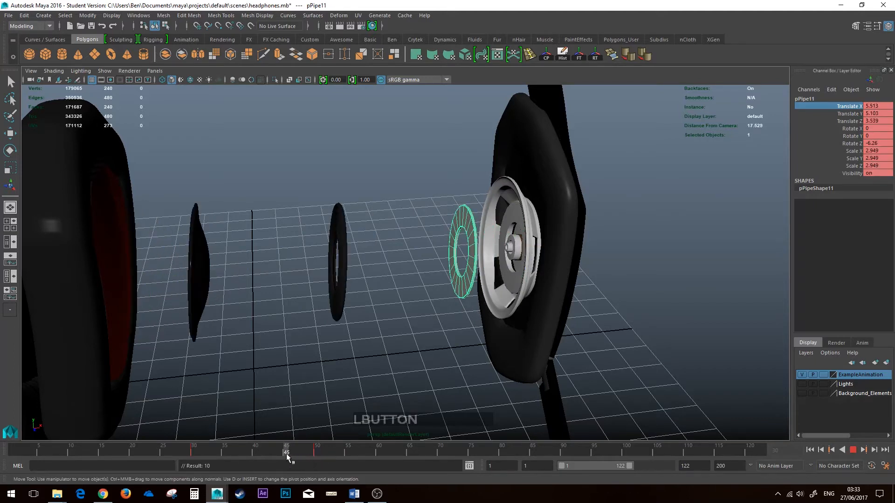
pyautogui.click(515, 283)
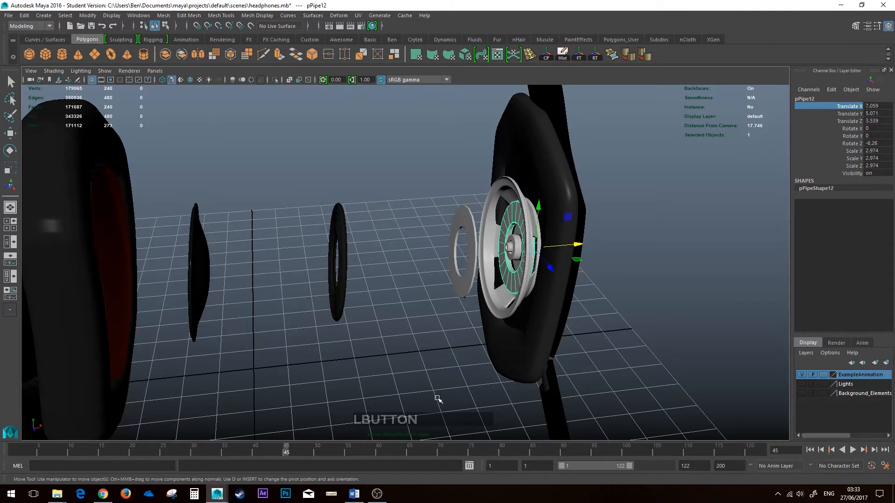
pyautogui.press('s')
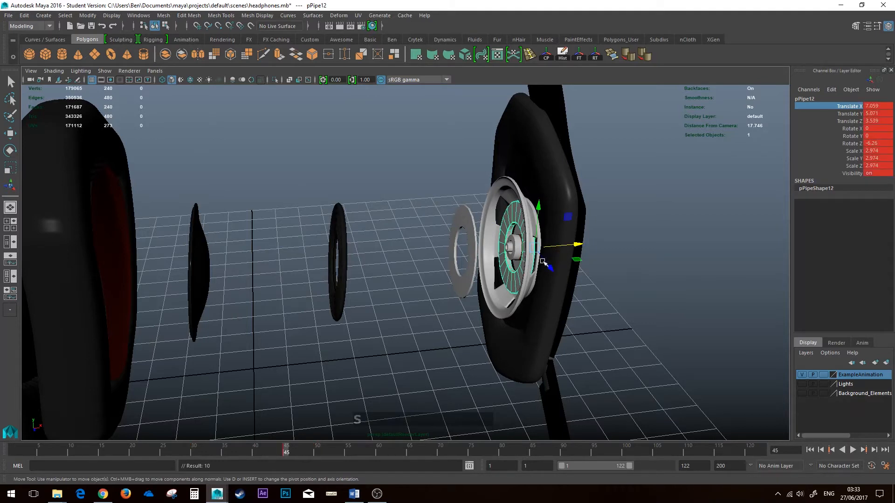
pyautogui.moveTo(283, 455); pyautogui.dragTo(192, 452)
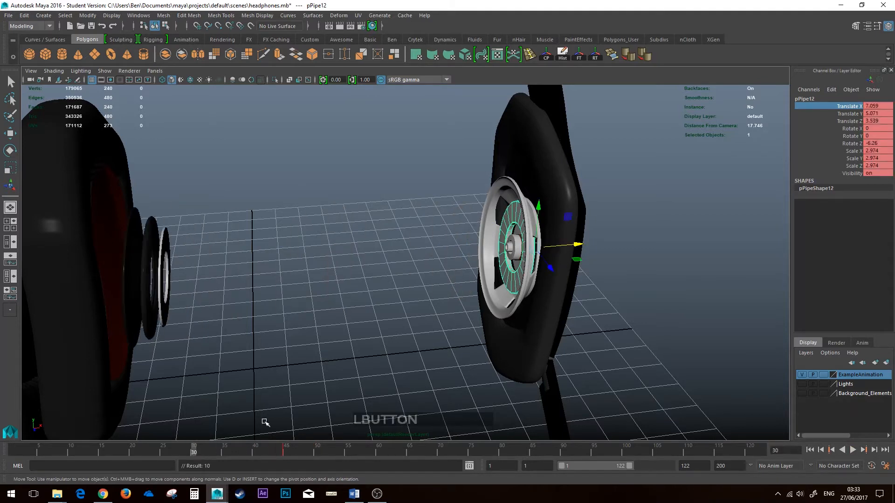
pyautogui.moveTo(574, 245); pyautogui.dragTo(242, 279)
pyautogui.press('s')
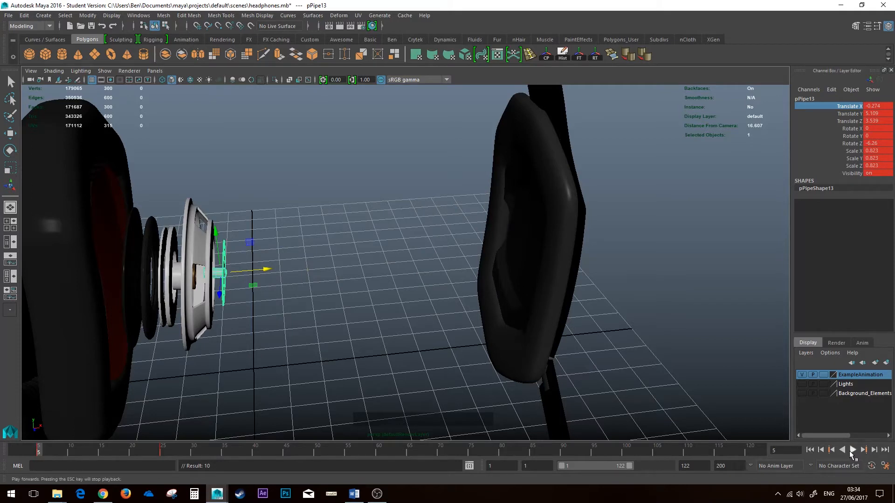
# Play the animation to review how all the keyed ear cup and speaker parts assemble.
pyautogui.click(853, 451)
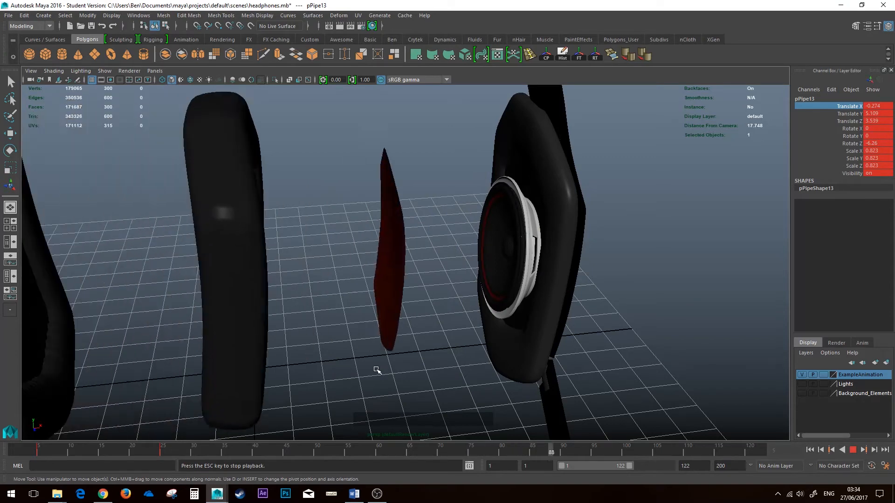
# Stop the playback, go to frame 59, select the whole Speaker group and center its pivot.
pyautogui.keyDown('alt'); pyautogui.moveTo(422, 351); pyautogui.dragTo(510, 327); pyautogui.keyUp('alt')
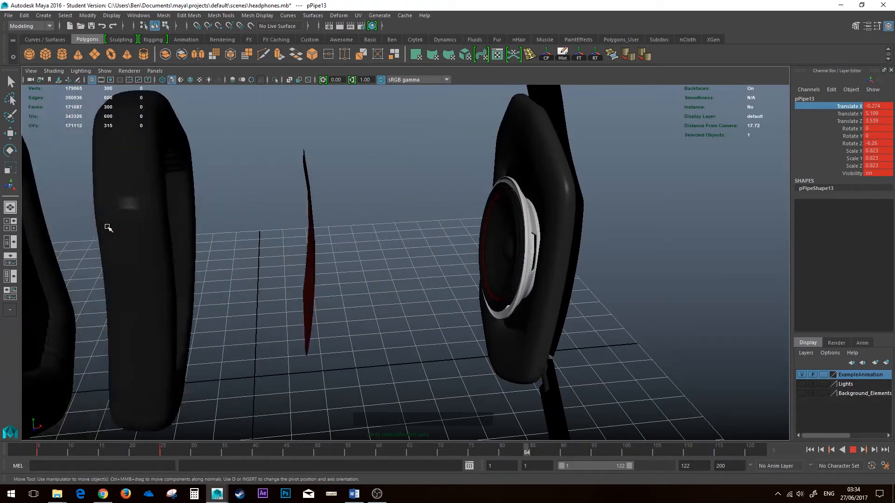
pyautogui.click(853, 450)
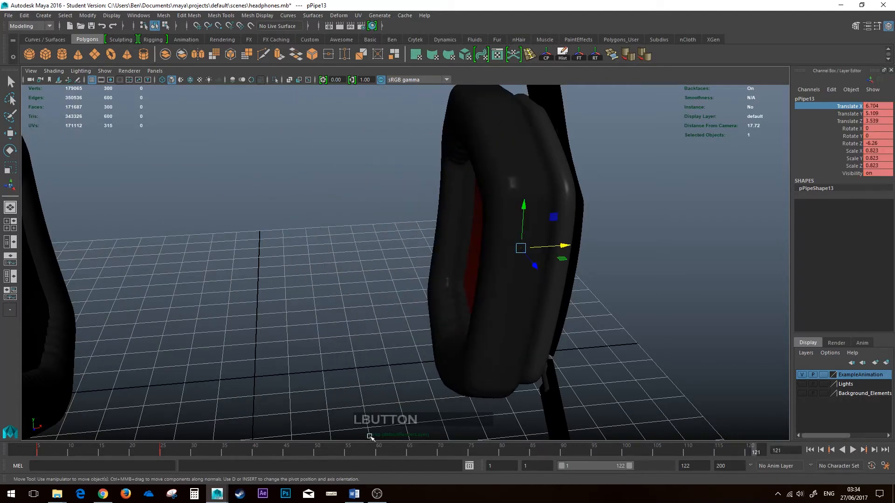
pyautogui.moveTo(345, 453); pyautogui.dragTo(371, 449)
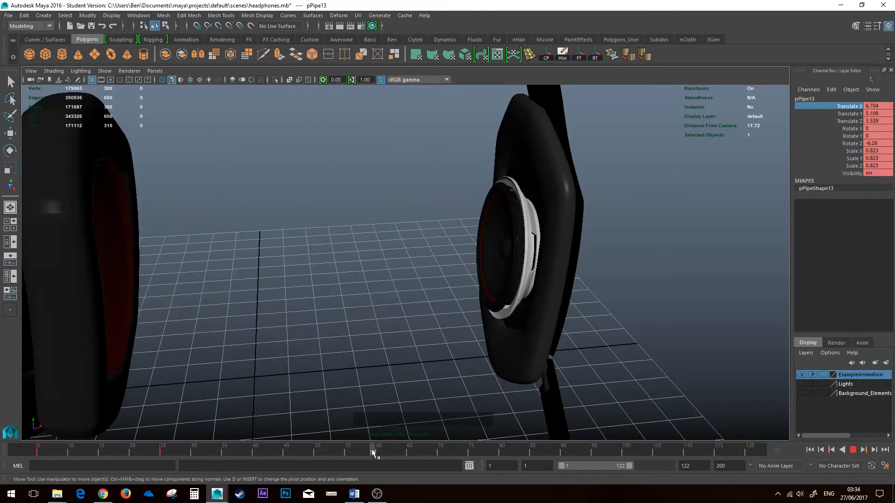
pyautogui.click(509, 233)
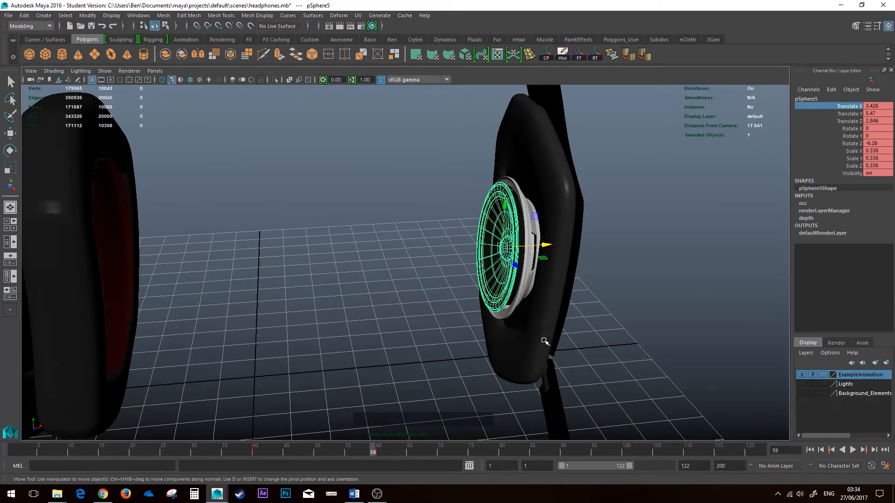
pyautogui.press('Up')
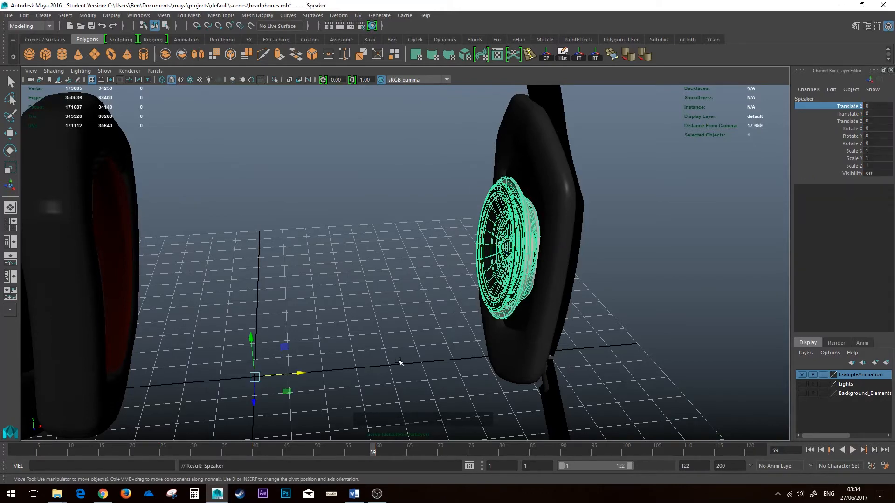
pyautogui.keyDown('alt'); pyautogui.moveTo(398, 361); pyautogui.dragTo(351, 310); pyautogui.keyUp('alt')
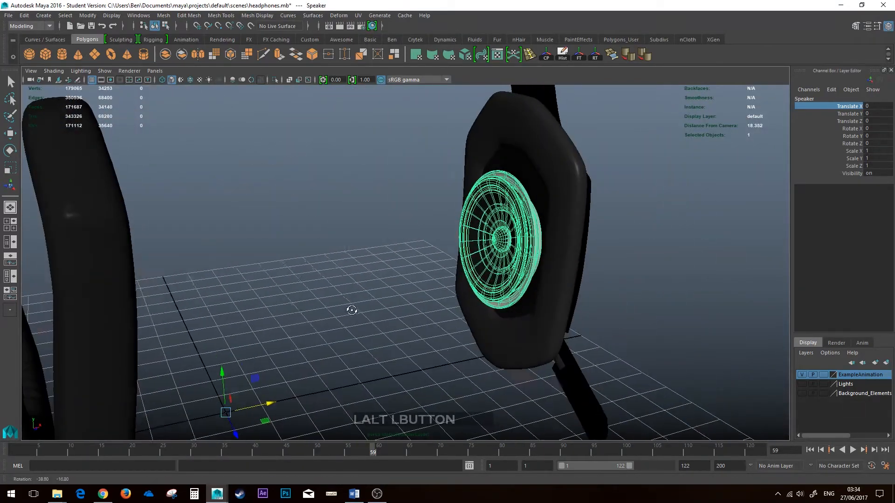
pyautogui.keyDown('alt'); pyautogui.moveTo(352, 310); pyautogui.dragTo(344, 278, button='middle'); pyautogui.keyUp('alt')
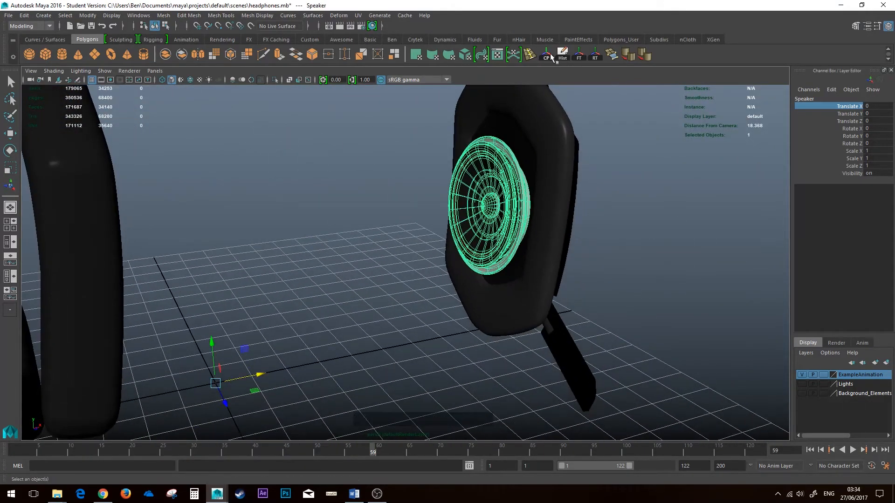
pyautogui.click(78, 15)
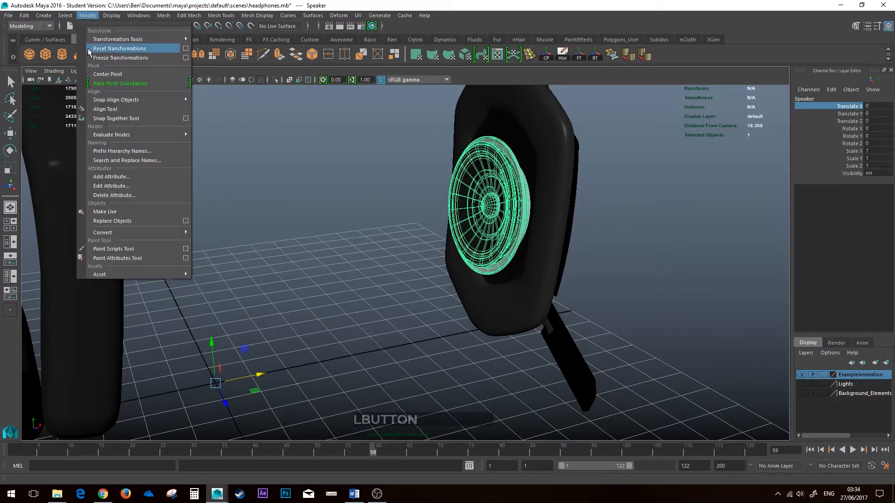
pyautogui.click(107, 77)
pyautogui.keyDown('alt'); pyautogui.moveTo(357, 215); pyautogui.dragTo(402, 252, button='middle'); pyautogui.keyUp('alt')
pyautogui.keyDown('alt'); pyautogui.moveTo(402, 252); pyautogui.dragTo(464, 257); pyautogui.keyUp('alt')
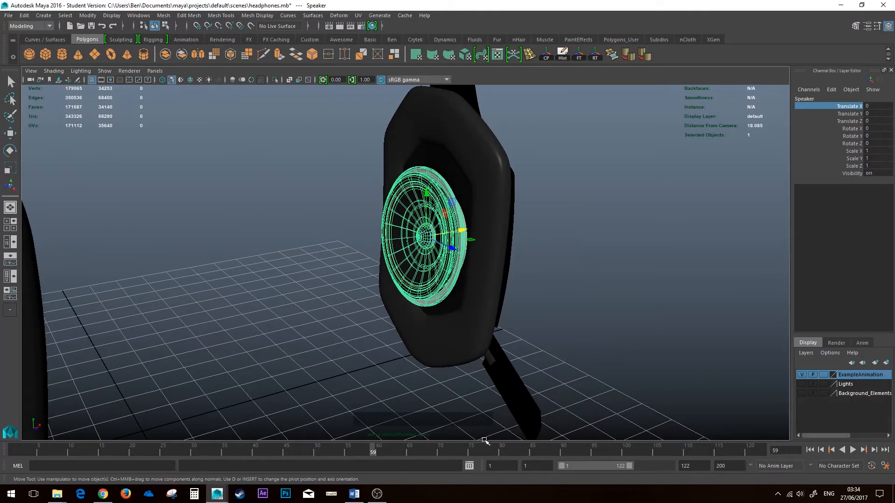
# Key the Speaker group at frame 60, and key it at frame 62 scaled up uniformly to about 1.023.
pyautogui.moveTo(484, 442); pyautogui.dragTo(381, 455)
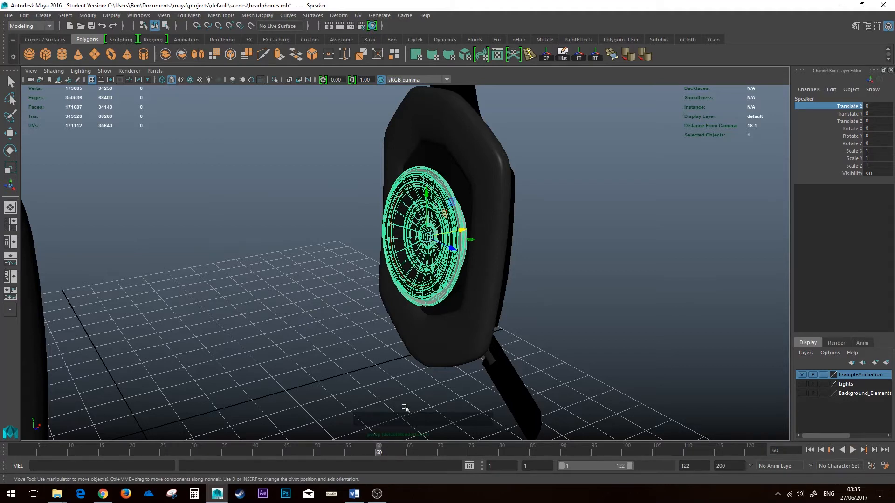
pyautogui.press('s')
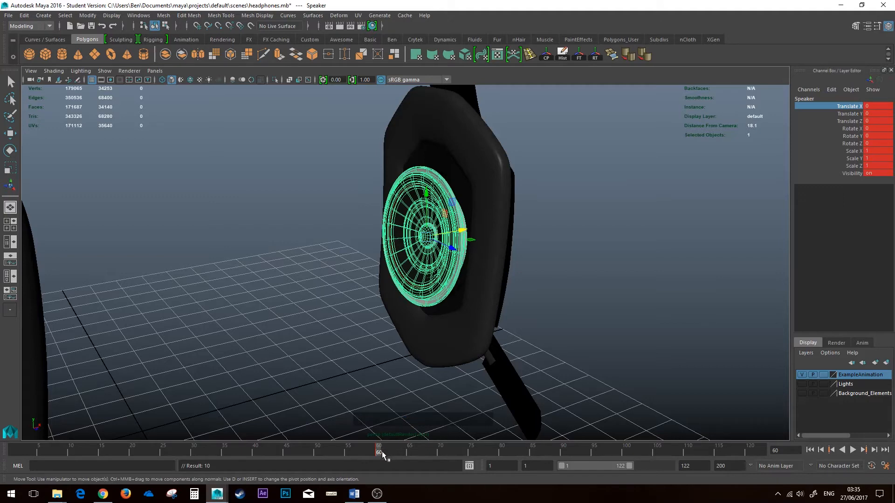
pyautogui.moveTo(382, 452); pyautogui.dragTo(389, 452)
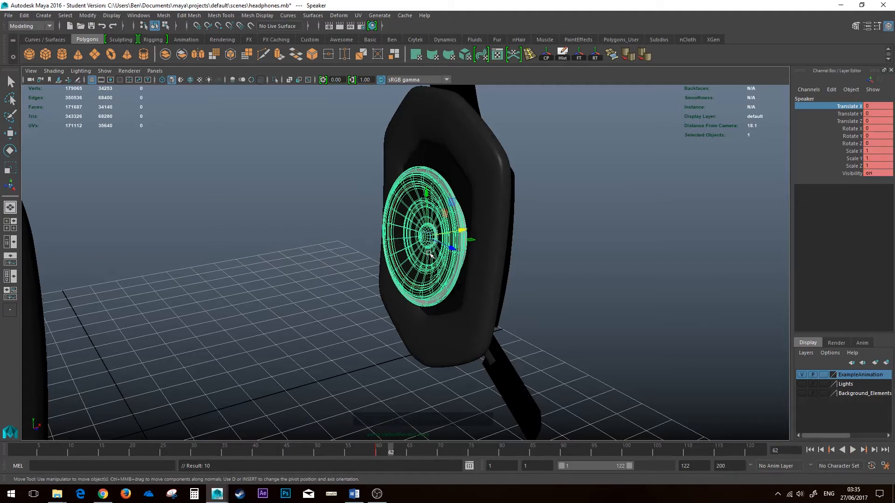
pyautogui.press('r')
pyautogui.moveTo(426, 237); pyautogui.dragTo(431, 239)
pyautogui.press('s')
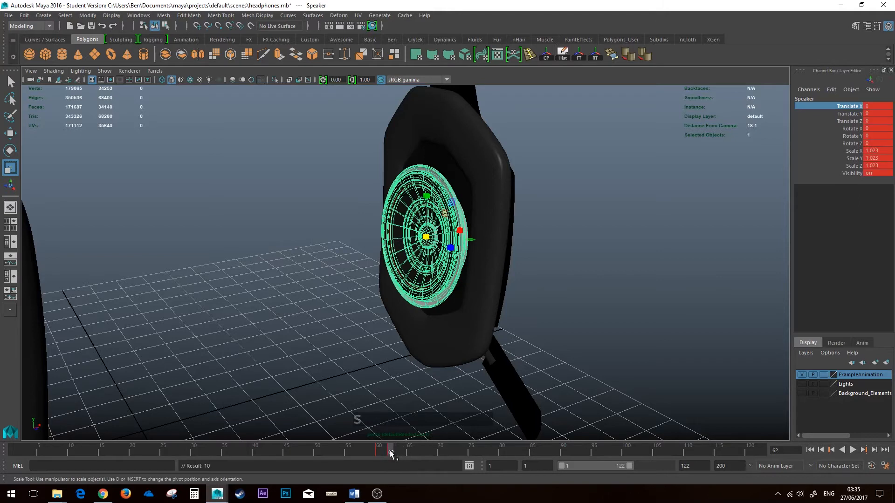
# Copy the Speaker group's frame 60 key and paste it at frame 63.
pyautogui.moveTo(392, 452); pyautogui.dragTo(401, 452)
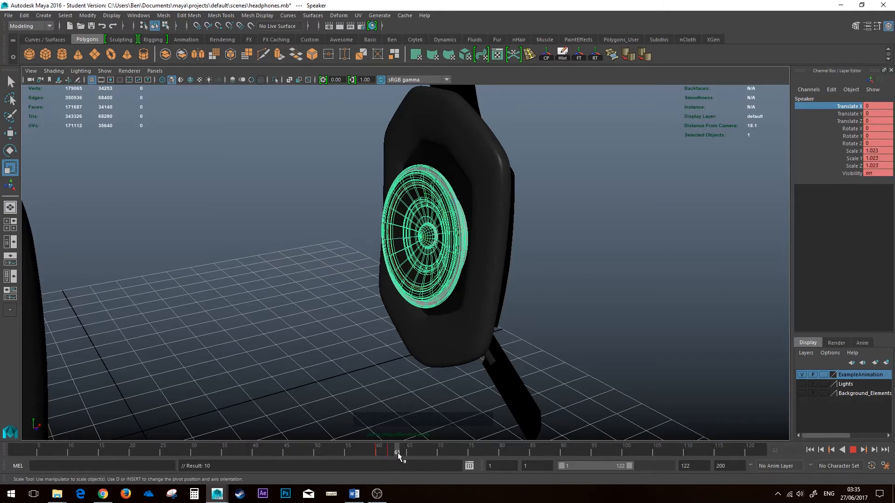
pyautogui.click(378, 452)
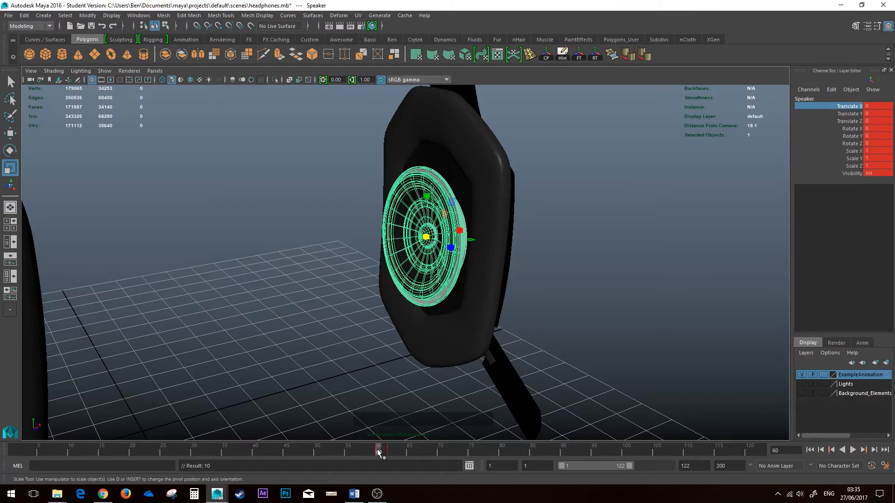
pyautogui.rightClick(378, 452)
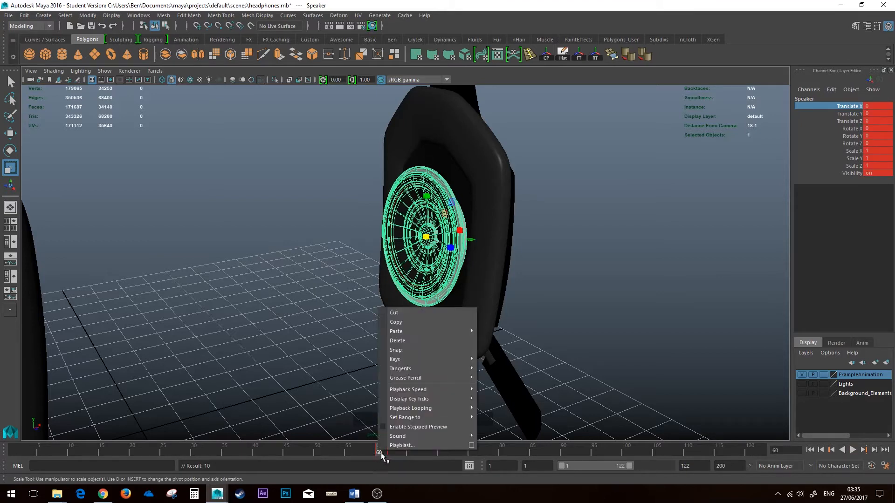
pyautogui.click(408, 322)
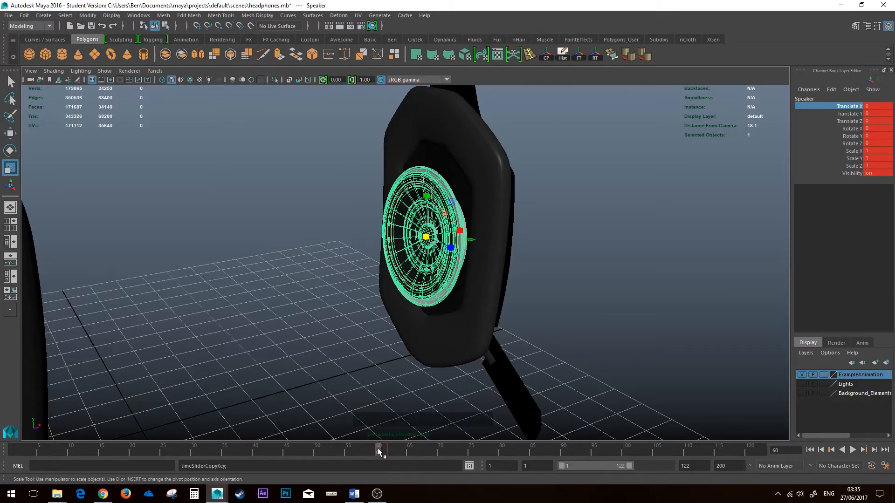
pyautogui.moveTo(378, 449); pyautogui.dragTo(396, 448)
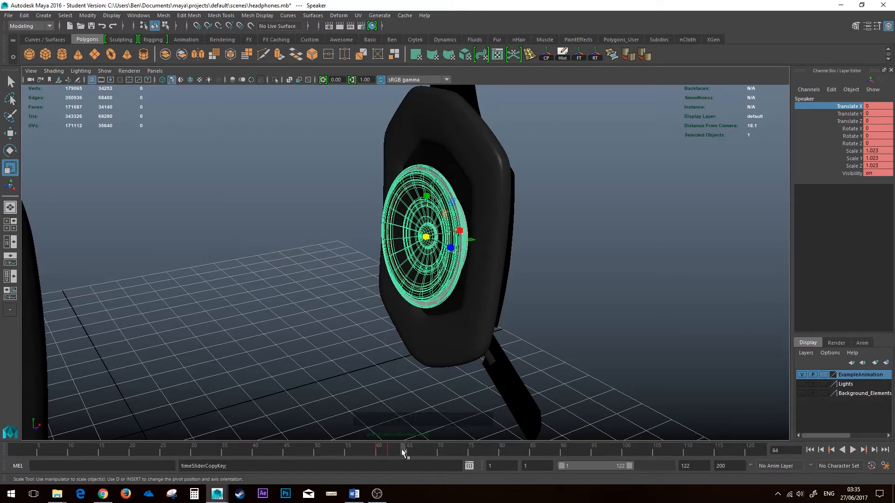
pyautogui.click(398, 449)
pyautogui.rightClick(398, 450)
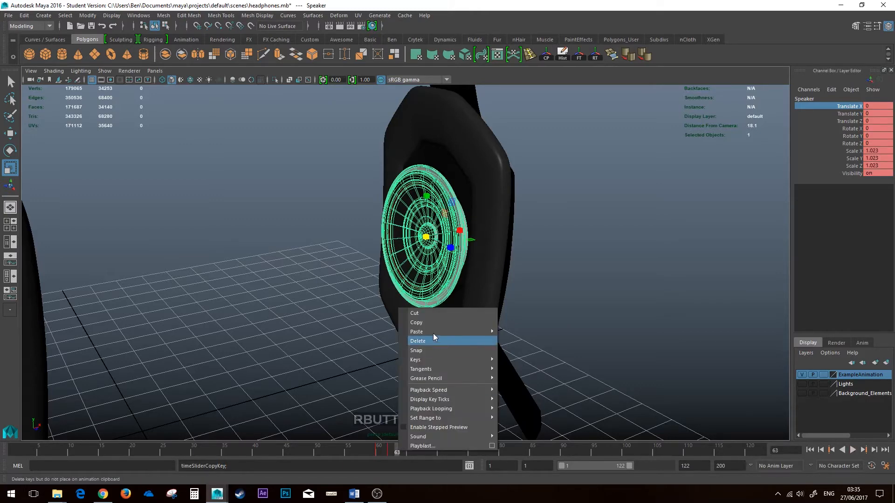
pyautogui.click(436, 339)
pyautogui.click(513, 339)
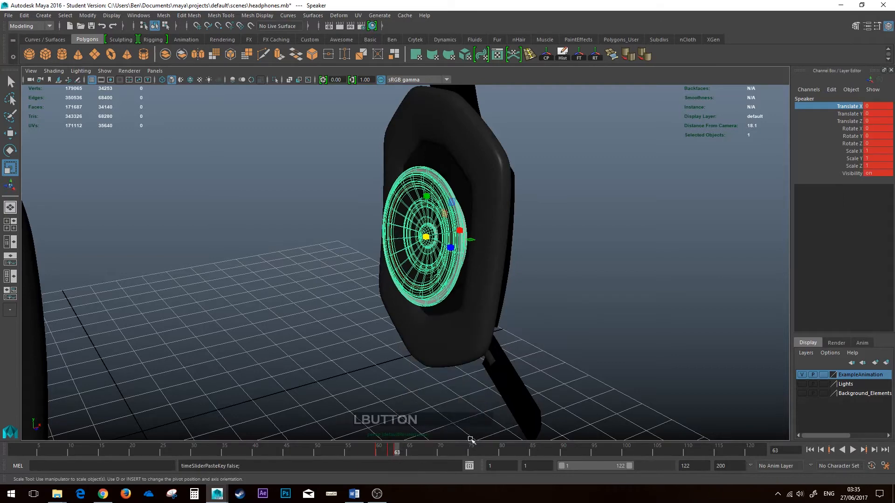
# Move the Speaker group's pasted key from frame 63 to frame 64 and play the animation to check the scale pulse.
pyautogui.click(394, 451)
pyautogui.moveTo(392, 452); pyautogui.dragTo(392, 451)
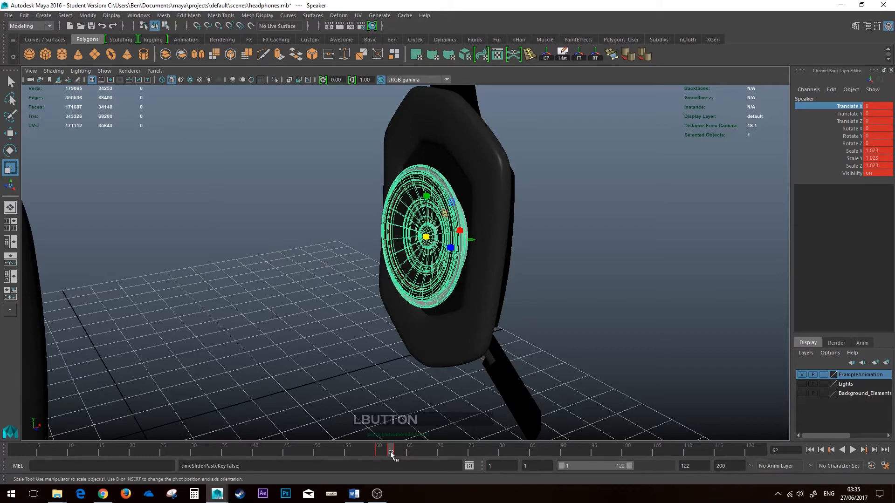
pyautogui.press('shift')
pyautogui.keyDown('shift'); pyautogui.moveTo(390, 451); pyautogui.dragTo(399, 453); pyautogui.keyUp('shift')
pyautogui.click(398, 449)
pyautogui.keyDown('shift'); pyautogui.click(398, 450); pyautogui.keyUp('shift')
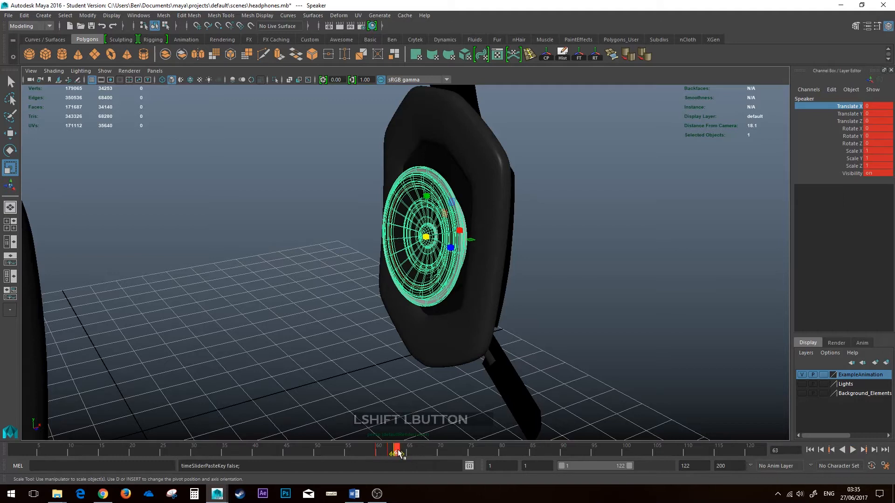
pyautogui.click(397, 451)
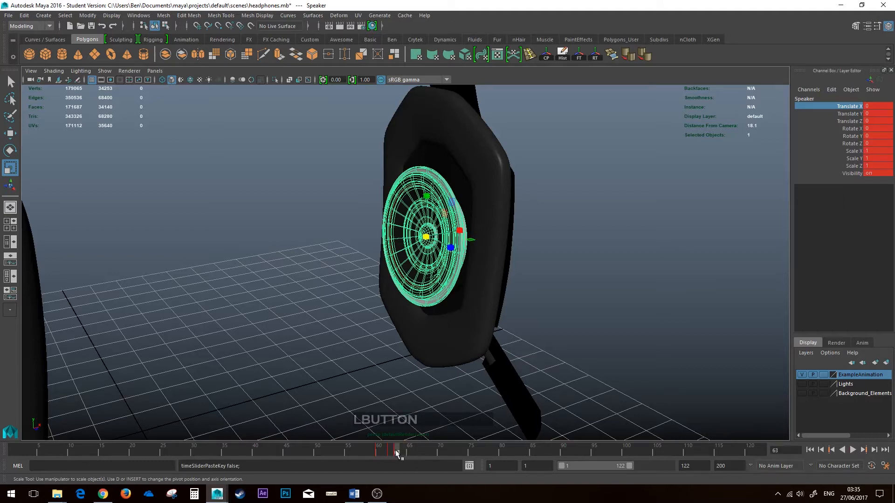
pyautogui.keyDown('shift'); pyautogui.click(399, 452); pyautogui.keyUp('shift')
pyautogui.click(399, 454)
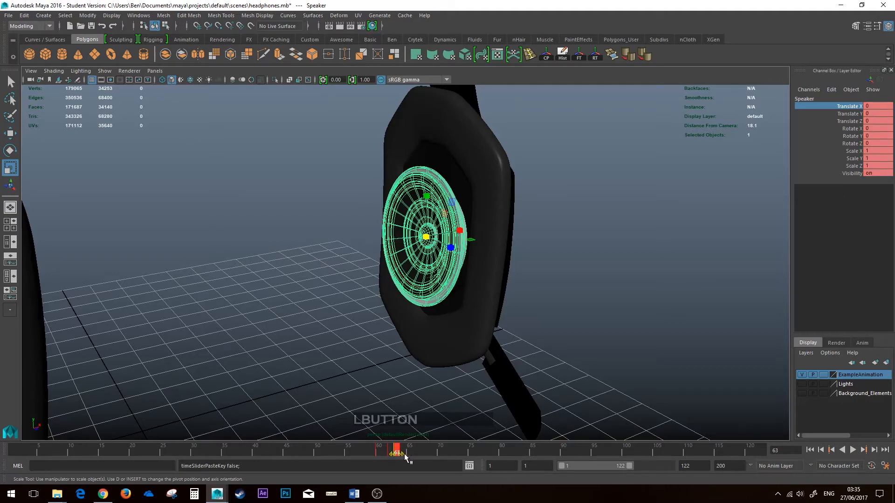
pyautogui.click(426, 451)
pyautogui.click(404, 452)
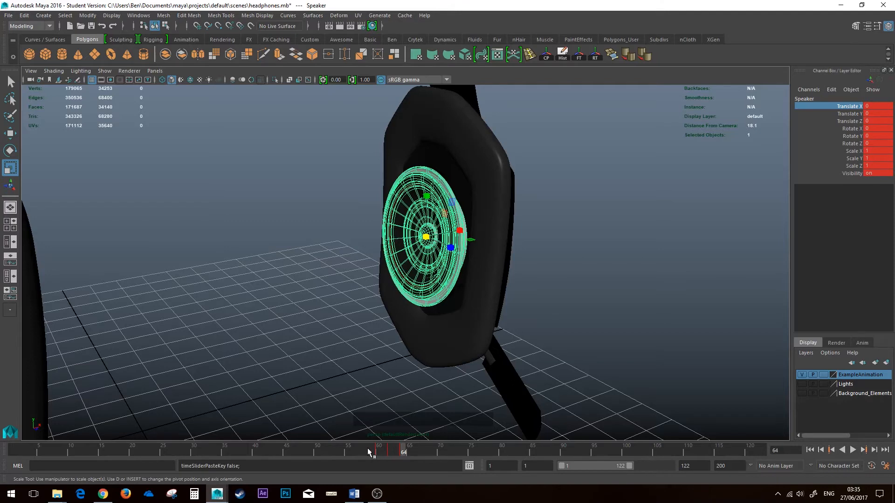
pyautogui.moveTo(369, 452); pyautogui.dragTo(287, 450)
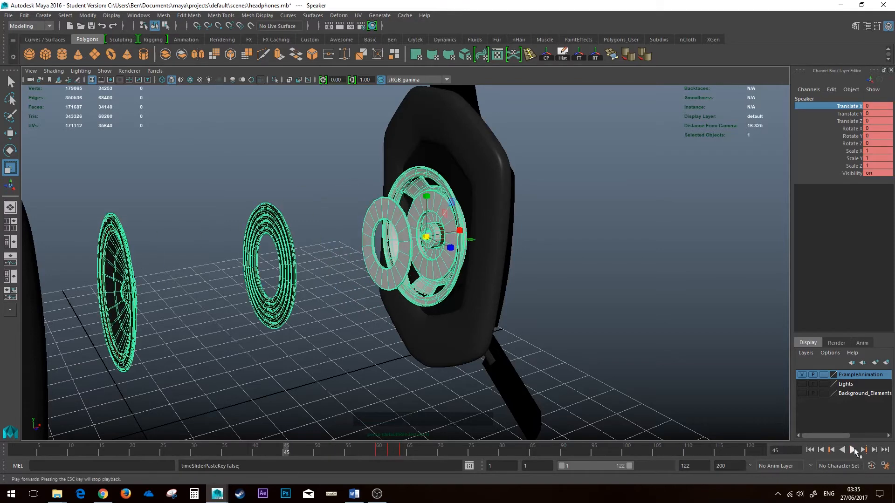
pyautogui.click(852, 450)
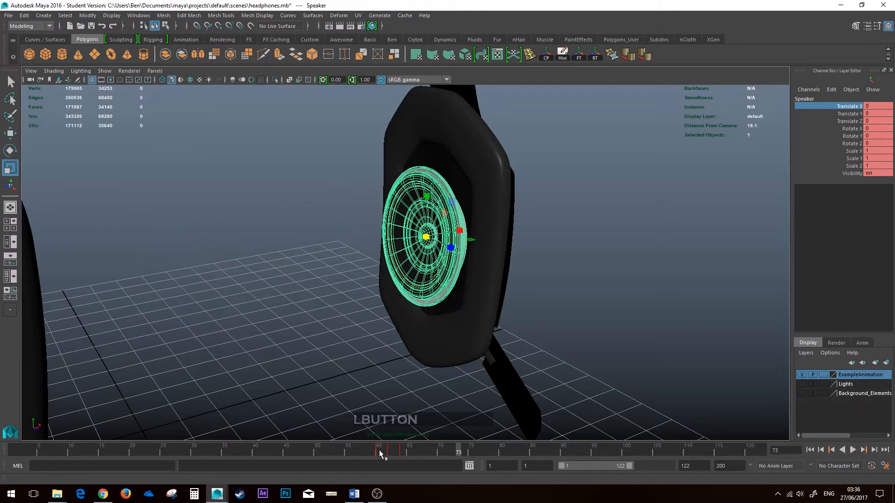
# Copy the Speaker group's pulse keys from frames 60 to 64 and paste them at about frame 71 and at frame 83.
pyautogui.moveTo(378, 449); pyautogui.dragTo(520, 454)
pyautogui.rightClick(402, 454)
pyautogui.click(431, 329)
pyautogui.click(442, 451)
pyautogui.rightClick(442, 452)
pyautogui.moveTo(470, 333)
pyautogui.click(555, 339)
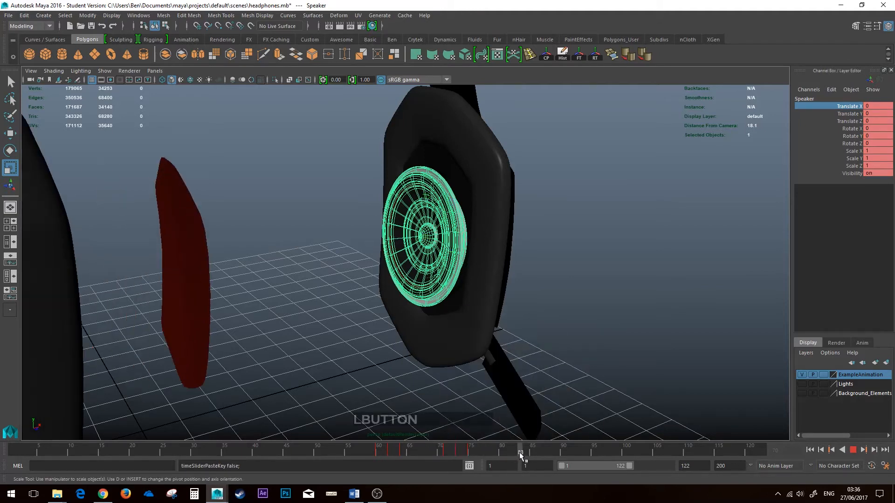
pyautogui.rightClick(519, 452)
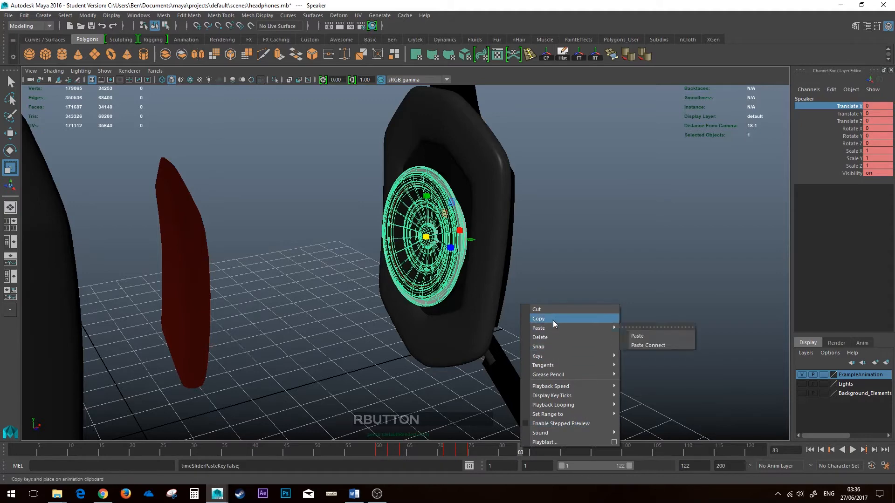
pyautogui.click(637, 336)
# Play the animation from frame 1 to review the ear cup assembly with the repeated speaker pulses, then clear the selection.
pyautogui.click(513, 452)
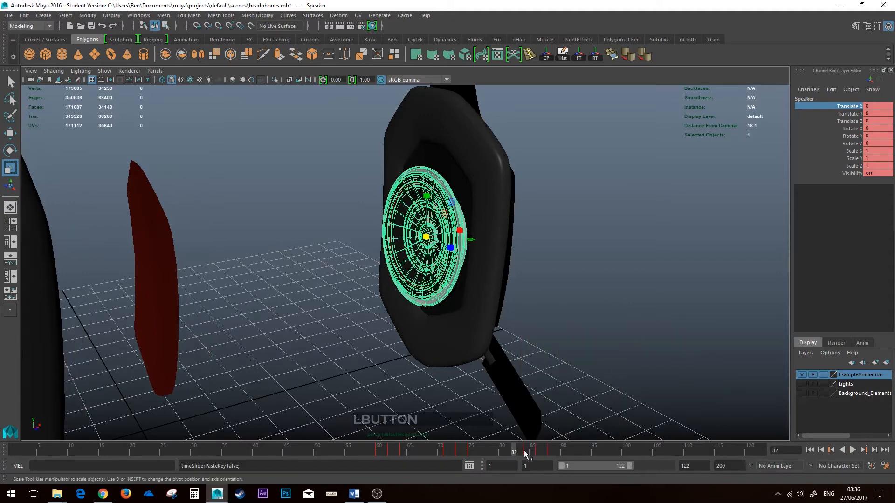
pyautogui.moveTo(523, 450); pyautogui.dragTo(14, 431)
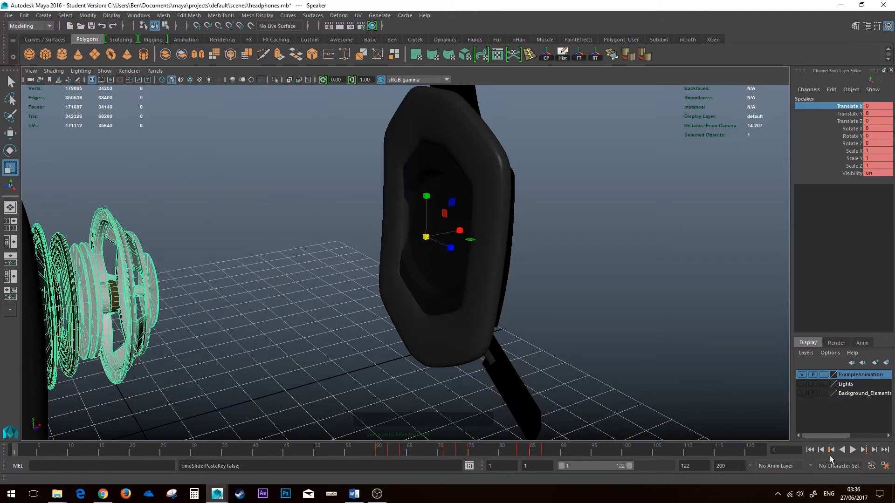
pyautogui.click(853, 450)
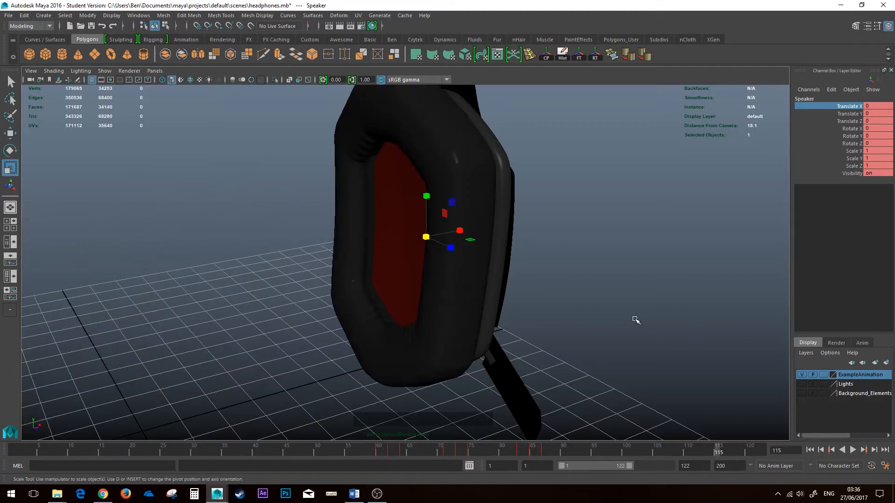
pyautogui.click(635, 320)
# Select the whole RightEar group and center its pivot.
pyautogui.keyDown('alt'); pyautogui.moveTo(547, 305); pyautogui.dragTo(536, 356); pyautogui.keyUp('alt')
pyautogui.scroll(-3, 451, 244)
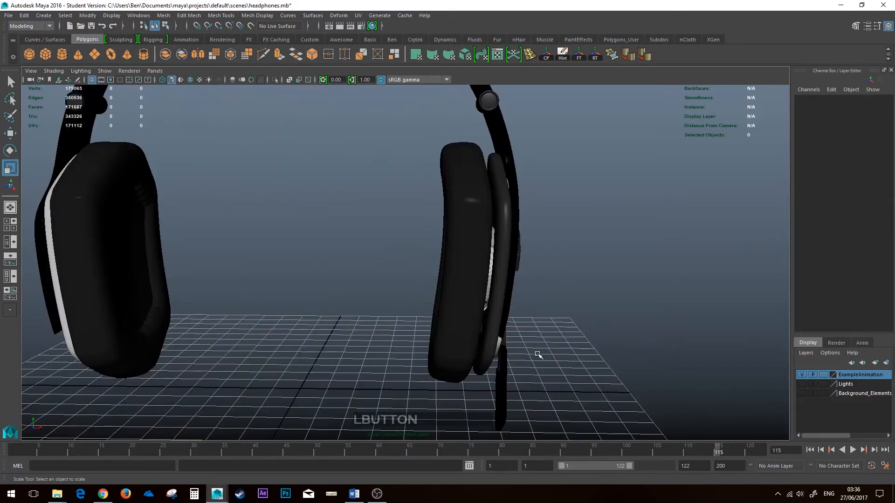
pyautogui.keyDown('alt'); pyautogui.moveTo(471, 200); pyautogui.dragTo(441, 220); pyautogui.keyUp('alt')
pyautogui.click(481, 256)
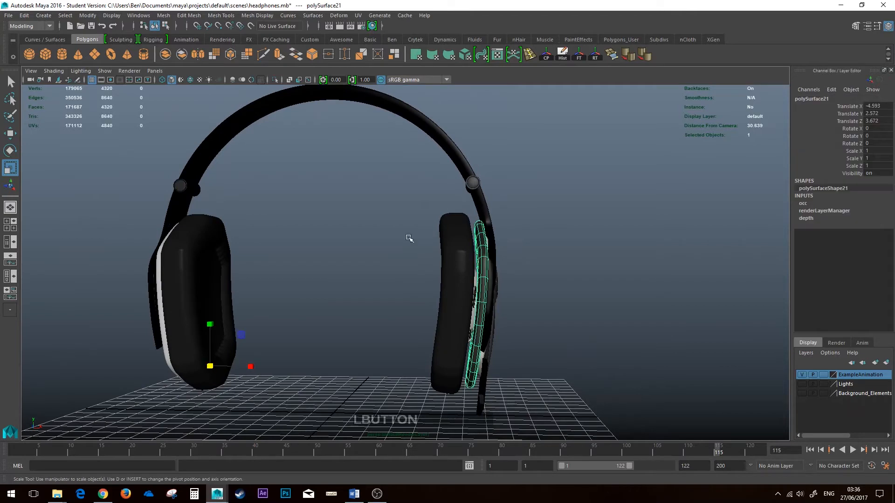
pyautogui.click(462, 269)
pyautogui.press('Up')
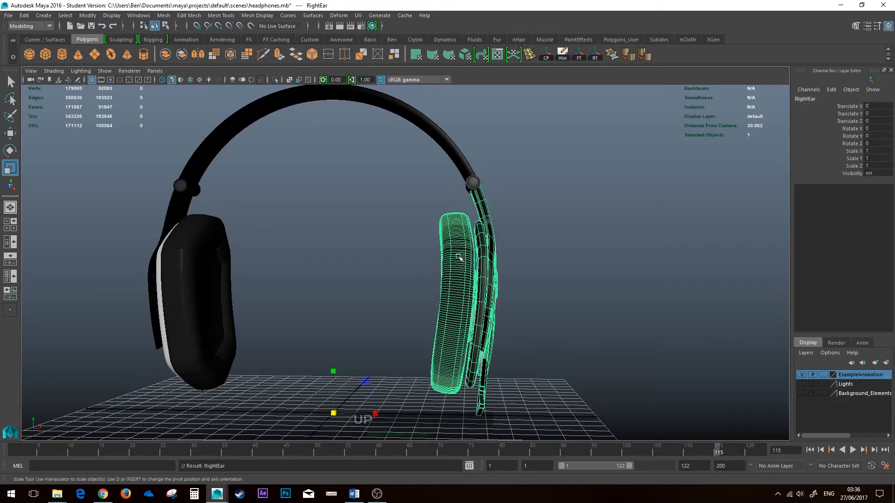
pyautogui.keyDown('alt'); pyautogui.moveTo(524, 297); pyautogui.dragTo(526, 236); pyautogui.keyUp('alt')
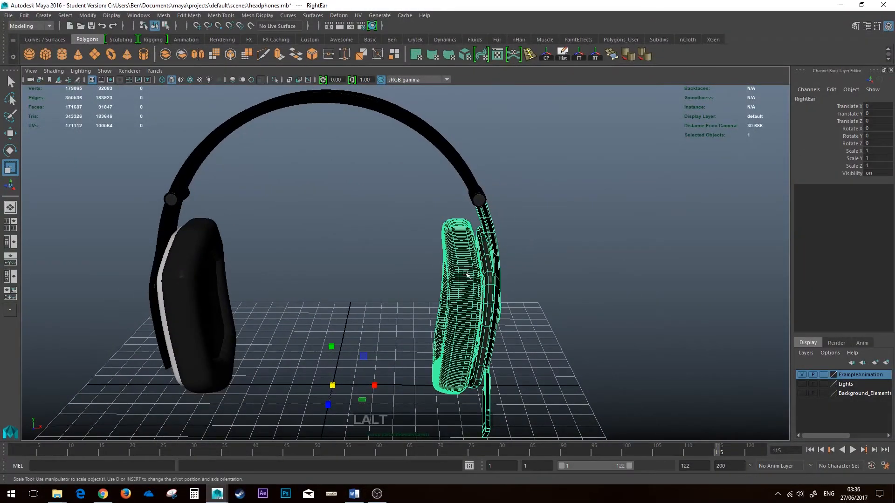
pyautogui.keyDown('alt'); pyautogui.moveTo(526, 236); pyautogui.dragTo(444, 260, button='middle'); pyautogui.keyUp('alt')
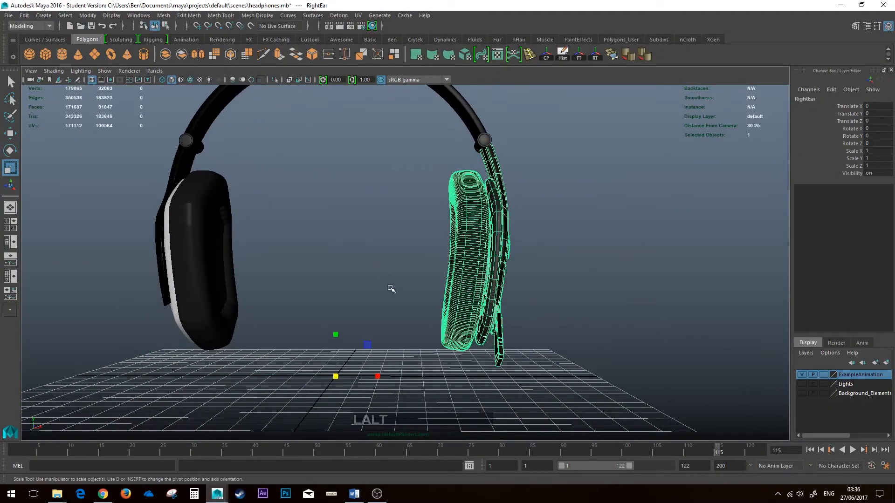
pyautogui.keyDown('alt'); pyautogui.moveTo(389, 290); pyautogui.dragTo(471, 279); pyautogui.keyUp('alt')
pyautogui.keyDown('alt'); pyautogui.moveTo(385, 266); pyautogui.dragTo(303, 194, button='middle'); pyautogui.keyUp('alt')
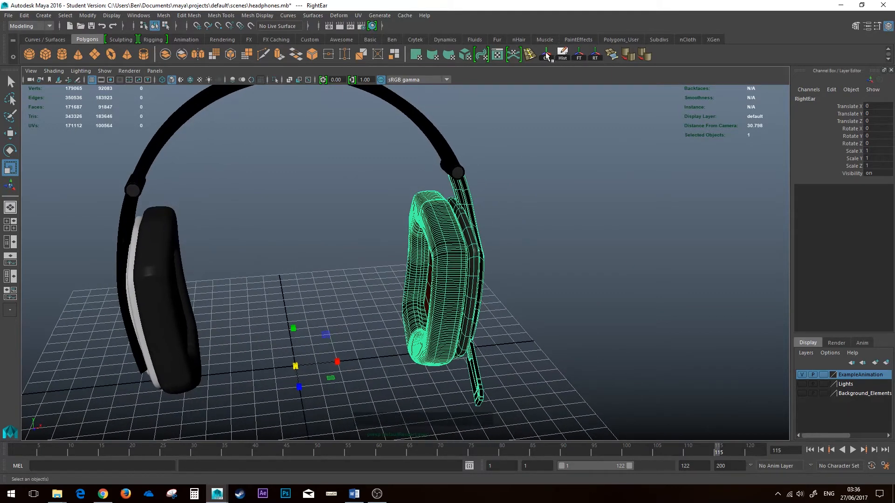
pyautogui.click(546, 56)
# Try rotating the RightEar group about -25 degrees around Z on its centered pivot, and undo the rotation.
pyautogui.keyDown('alt'); pyautogui.moveTo(531, 144); pyautogui.dragTo(517, 256); pyautogui.keyUp('alt')
pyautogui.press('e')
pyautogui.moveTo(456, 239); pyautogui.dragTo(450, 188)
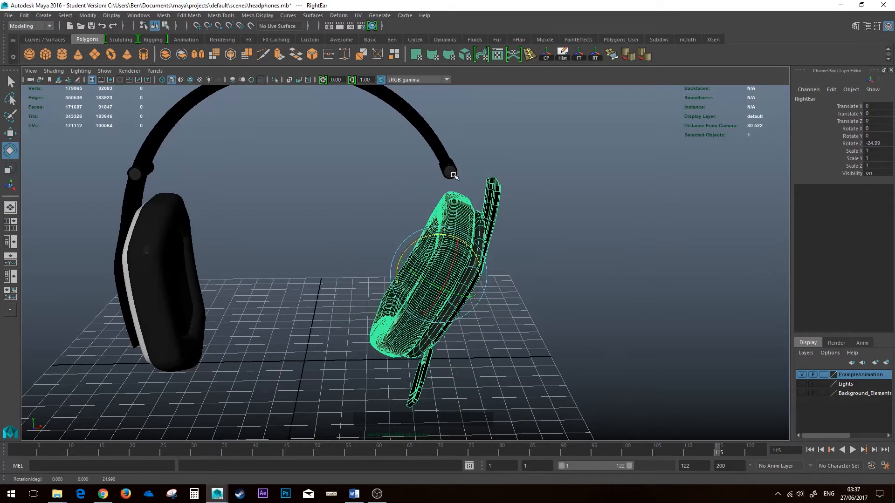
pyautogui.hotkey('ctrl', 'z')
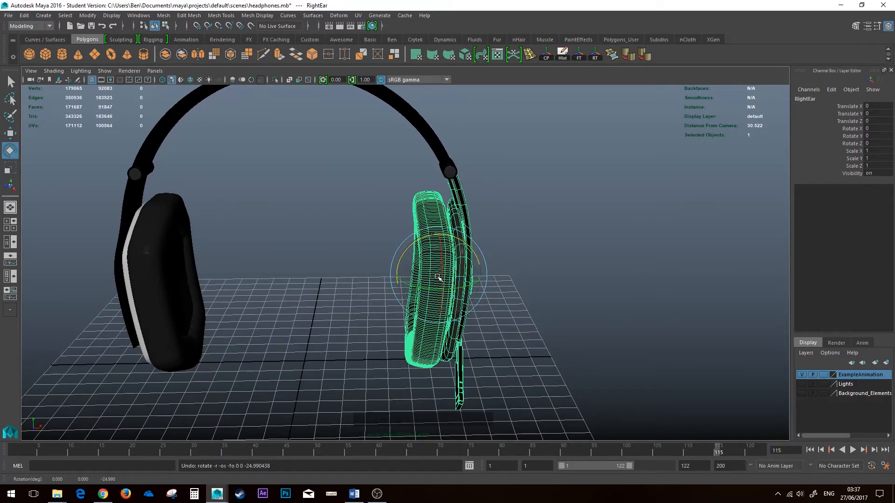
# In the front view, start editing the RightEar group's pivot and raise it to the height of the headband hinge.
pyautogui.moveTo(451, 166)
pyautogui.keyDown('alt'); pyautogui.mouseDown()
pyautogui.moveTo(446, 186)
pyautogui.moveTo(465, 176)
pyautogui.mouseUp(); pyautogui.keyUp('alt')
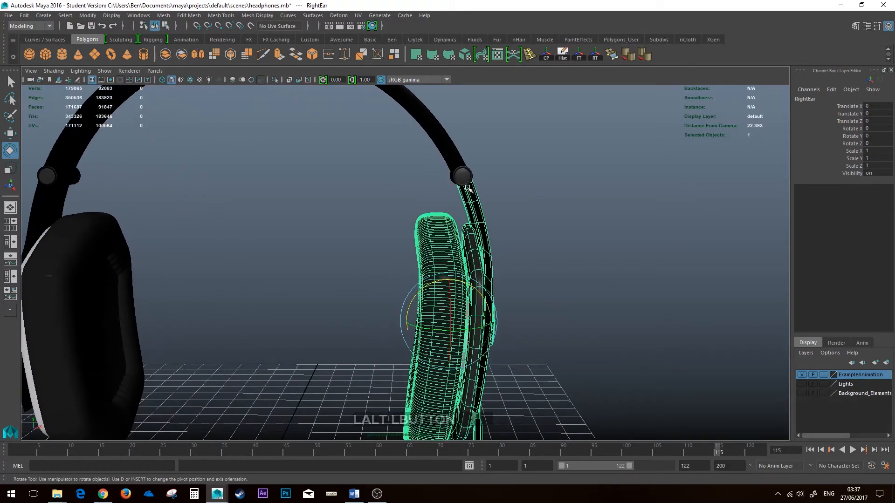
pyautogui.press('space')
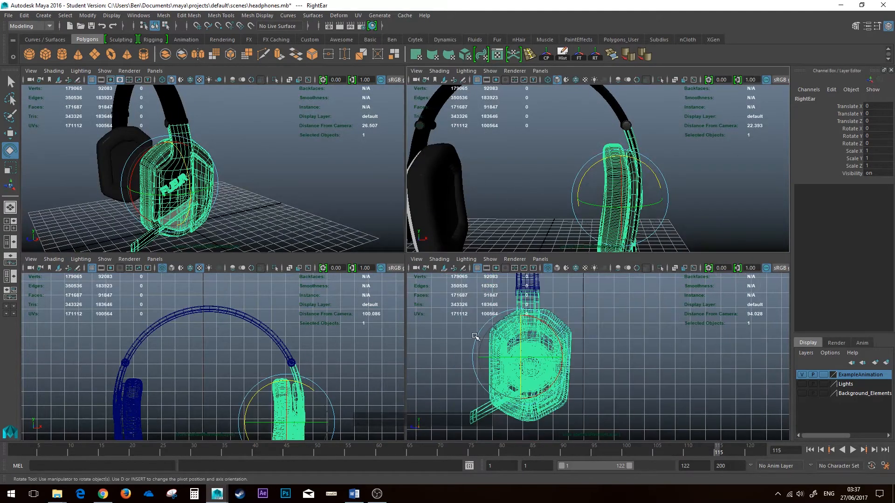
pyautogui.scroll(4, 308, 379)
pyautogui.press('space')
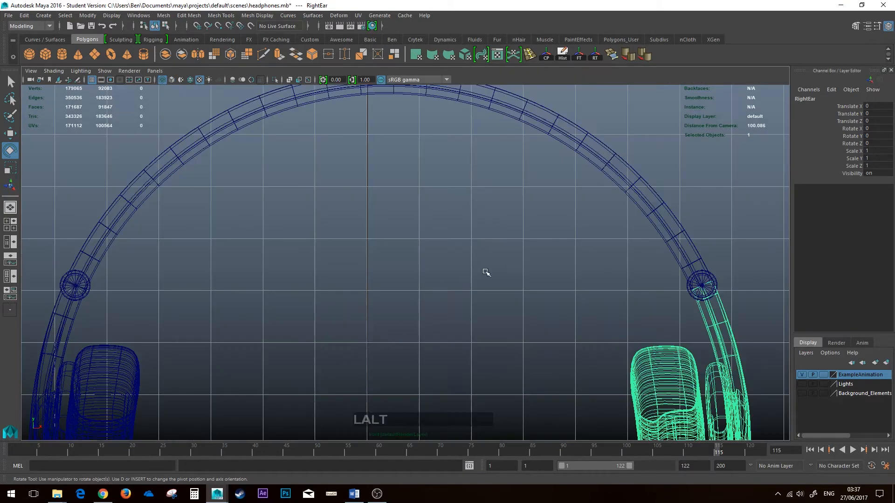
pyautogui.keyDown('alt'); pyautogui.moveTo(487, 273); pyautogui.dragTo(457, 277, button='middle'); pyautogui.keyUp('alt')
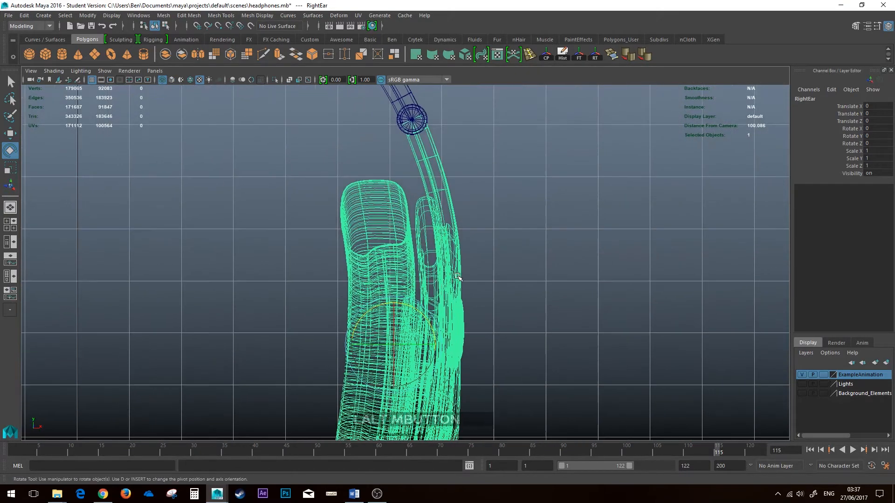
pyautogui.scroll(-3, 458, 276)
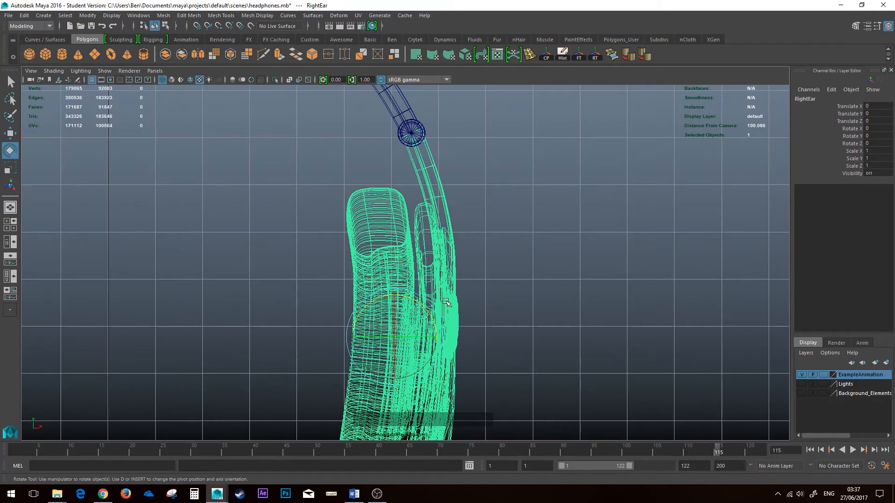
pyautogui.scroll(2, 444, 302)
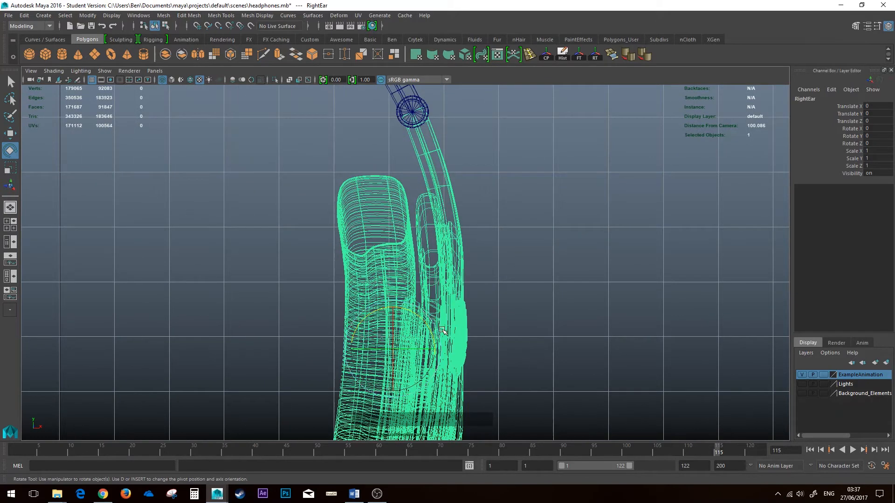
pyautogui.press('d')
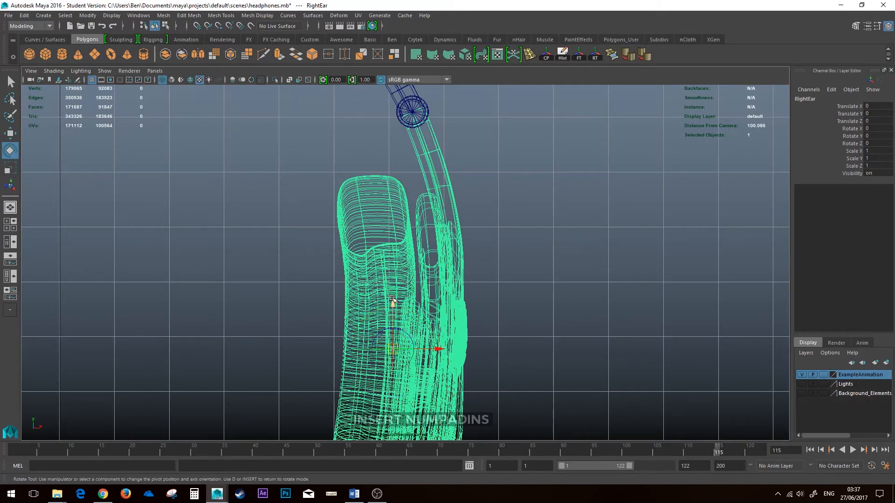
pyautogui.moveTo(395, 304); pyautogui.dragTo(394, 119)
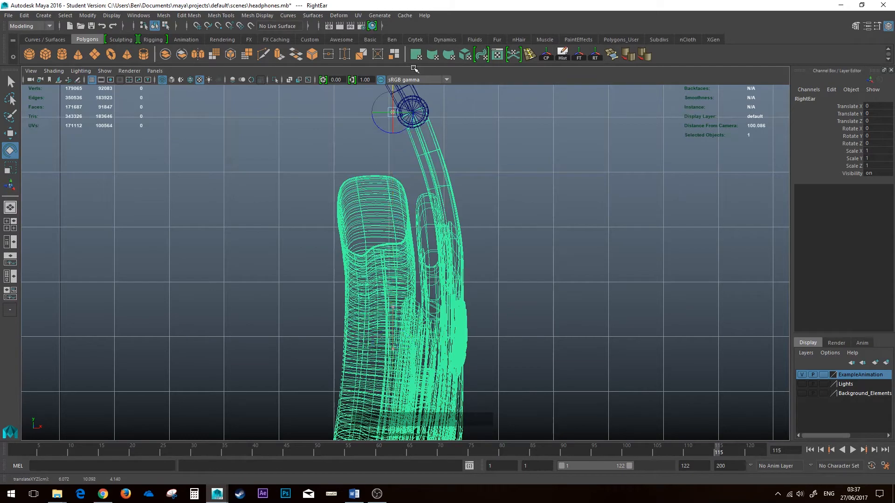
pyautogui.keyDown('alt'); pyautogui.moveTo(394, 119); pyautogui.dragTo(408, 196, button='middle'); pyautogui.keyUp('alt')
pyautogui.scroll(-3, 401, 205)
pyautogui.moveTo(384, 217); pyautogui.dragTo(387, 172)
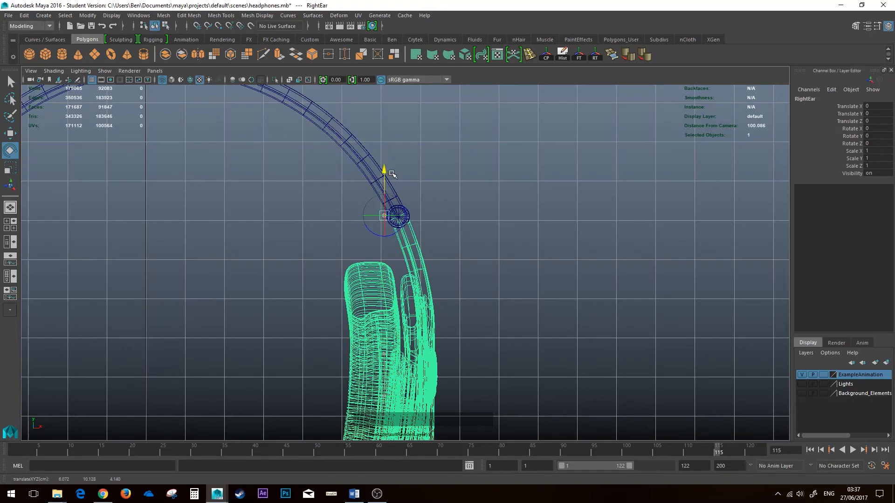
# Move the RightEar group's pivot sideways into the hinge circle and adjust its height close to the hinge's center.
pyautogui.keyDown('alt'); pyautogui.moveTo(395, 175); pyautogui.dragTo(471, 273, button='right'); pyautogui.keyUp('alt')
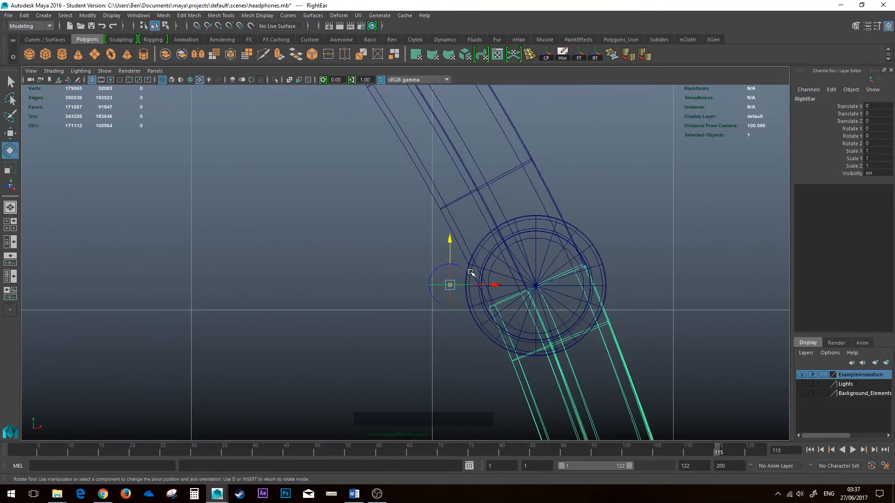
pyautogui.moveTo(492, 284); pyautogui.dragTo(583, 285)
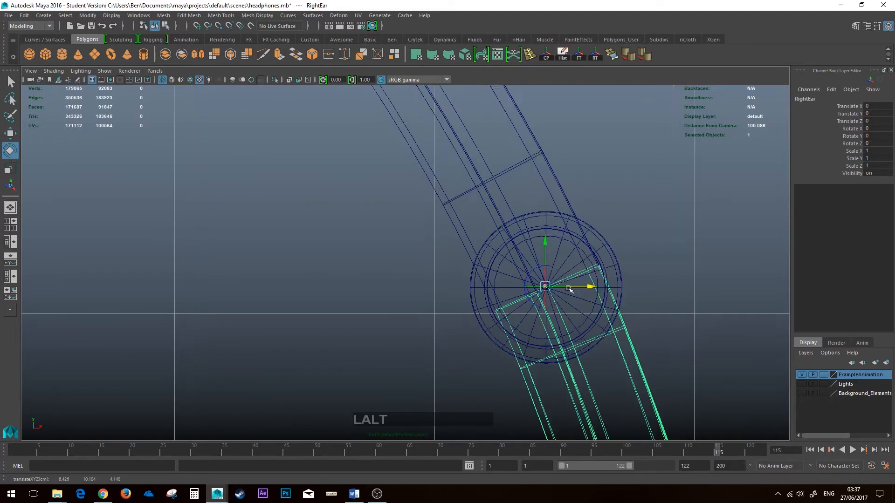
pyautogui.keyDown('alt'); pyautogui.moveTo(580, 286); pyautogui.dragTo(423, 226, button='middle'); pyautogui.keyUp('alt')
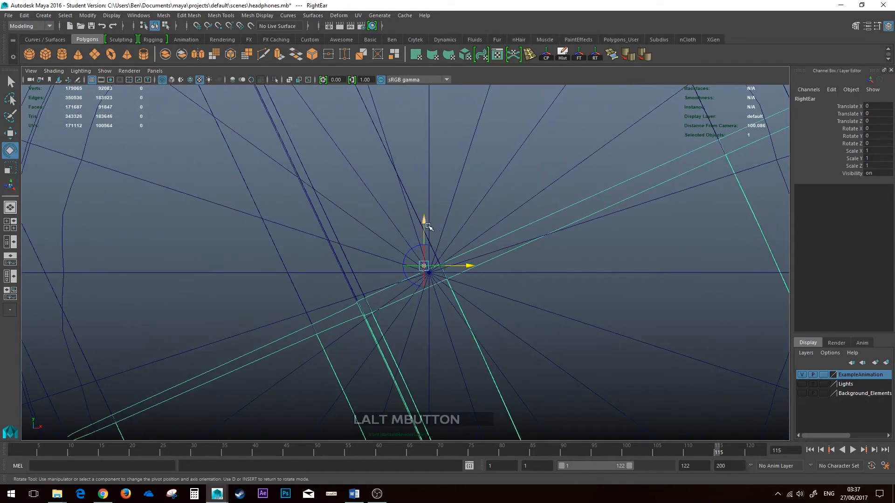
pyautogui.click(423, 228)
pyautogui.moveTo(423, 228); pyautogui.dragTo(422, 202)
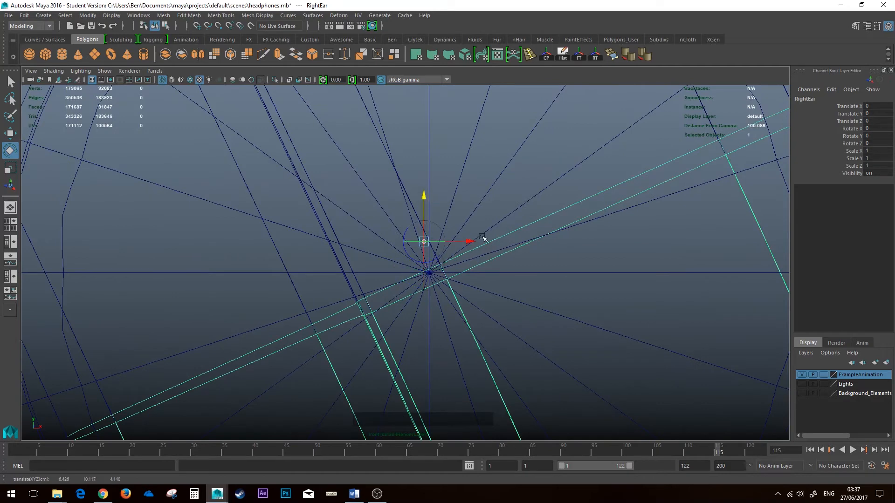
pyautogui.press('v')
pyautogui.moveTo(423, 241); pyautogui.dragTo(482, 261)
pyautogui.hotkey('ctrl', 'z')
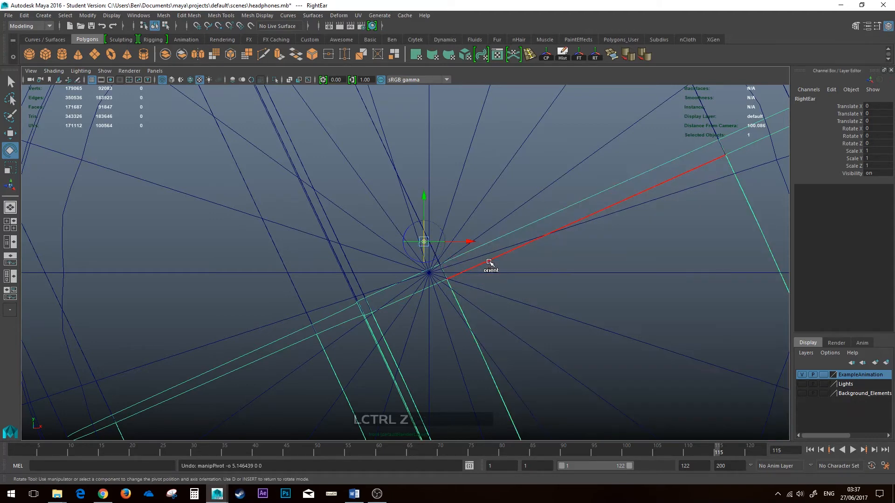
# Snap the RightEar group's pivot to the center vertex of the headband hinge and leave pivot editing.
pyautogui.press('v')
pyautogui.moveTo(427, 238); pyautogui.dragTo(443, 257)
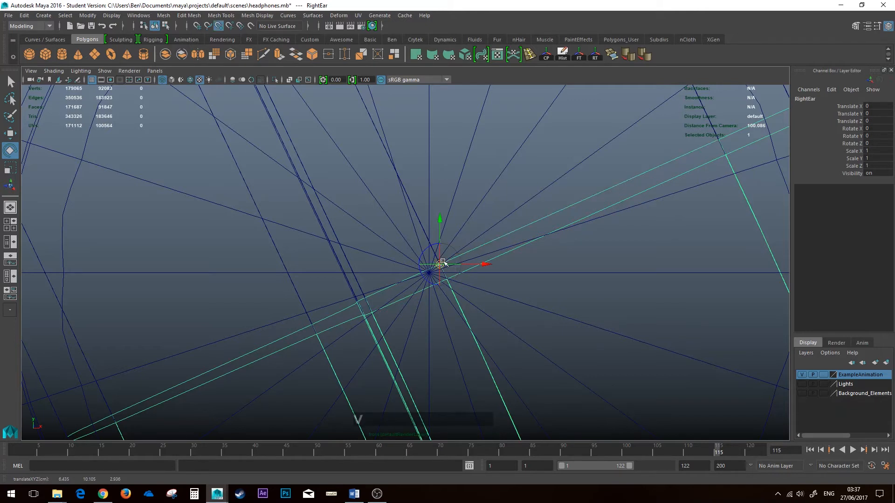
pyautogui.click(485, 265)
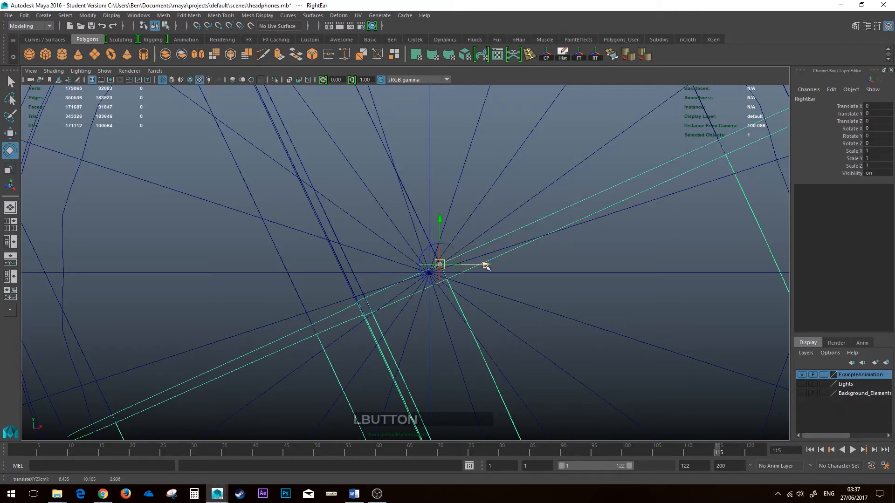
pyautogui.moveTo(485, 265); pyautogui.dragTo(506, 263)
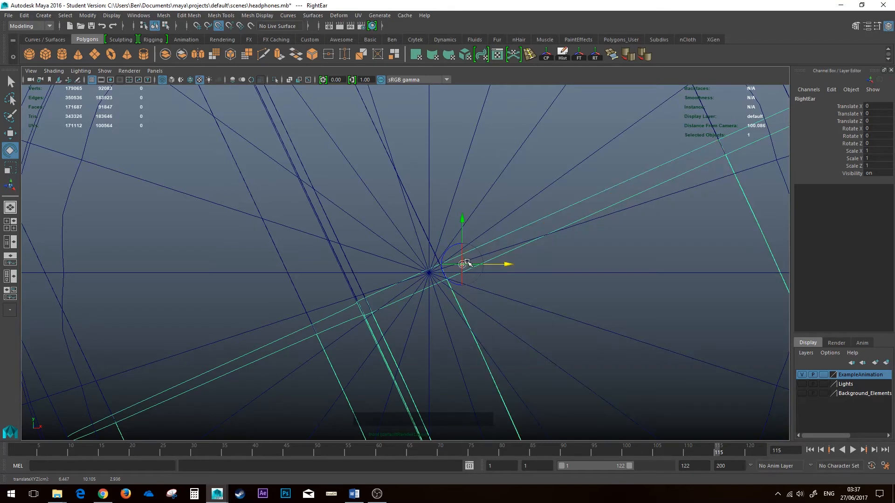
pyautogui.moveTo(465, 264); pyautogui.dragTo(433, 270)
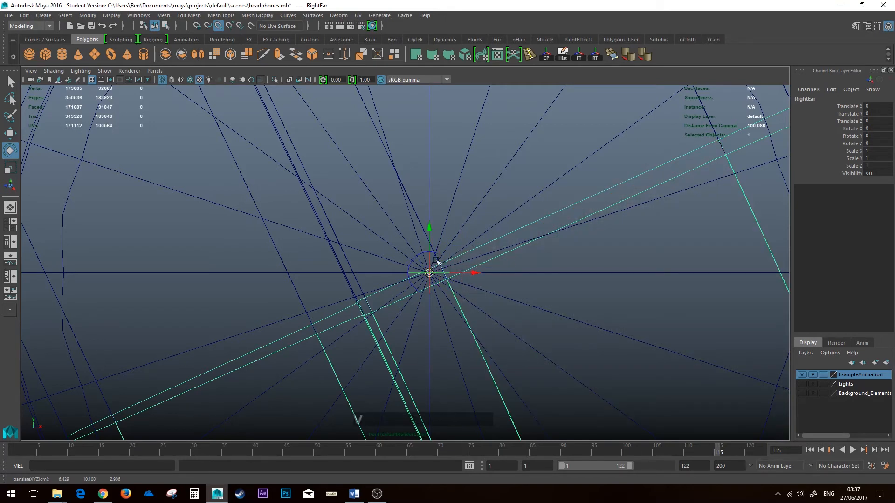
pyautogui.scroll(-10, 458, 242)
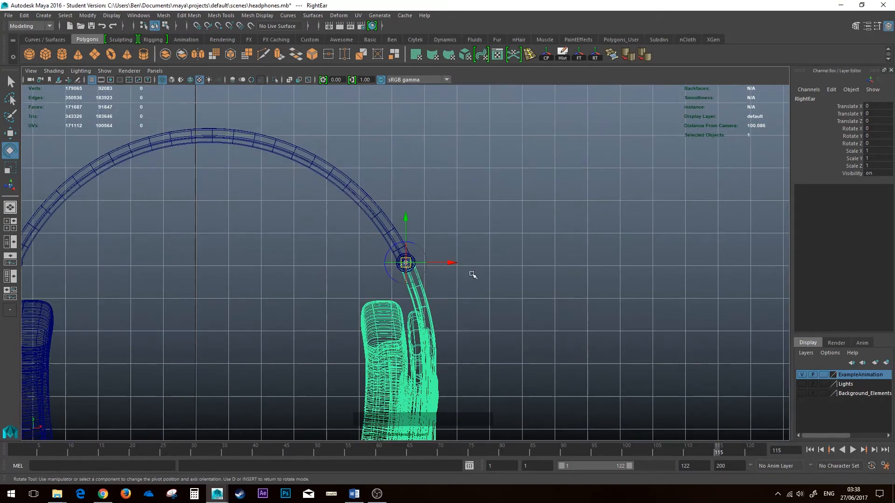
pyautogui.keyDown('alt'); pyautogui.moveTo(469, 307); pyautogui.dragTo(472, 261, button='middle'); pyautogui.keyUp('alt')
pyautogui.scroll(1, 466, 275)
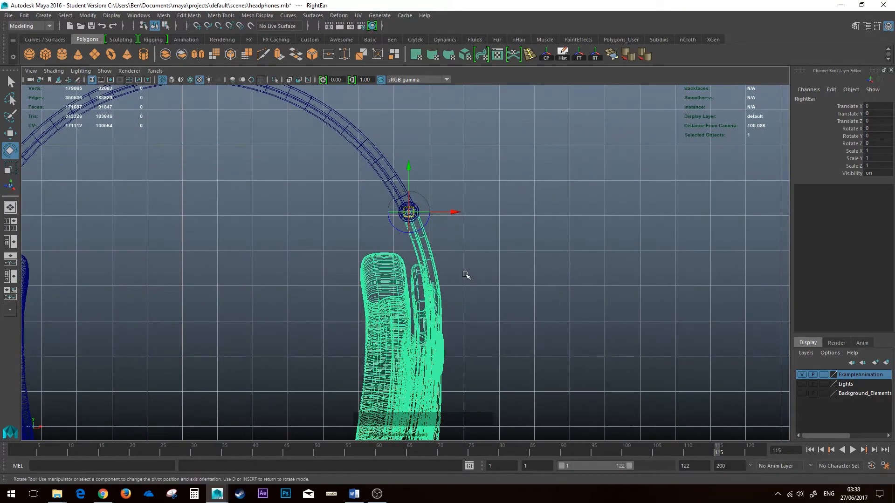
pyautogui.press('Insert')
# Test the hinge pivot by rotating the RightEar group about 3.37 degrees around Z, and undo the test rotation.
pyautogui.scroll(-2, 466, 270)
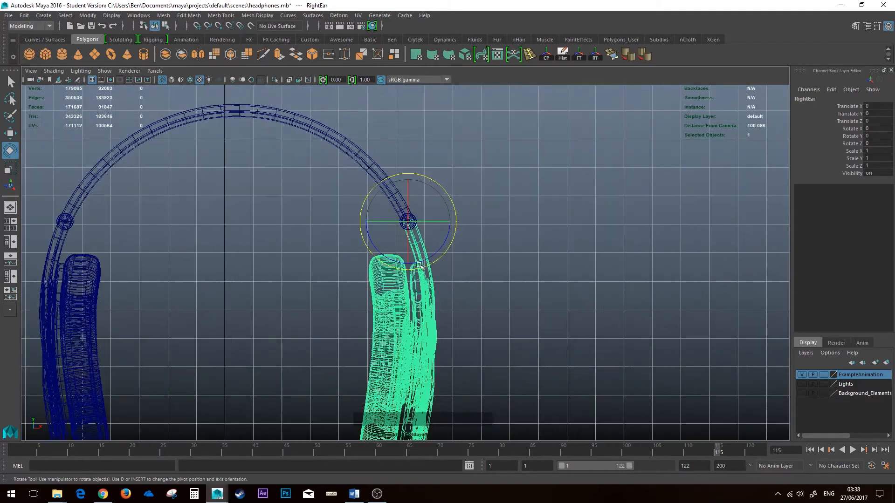
pyautogui.keyDown('alt'); pyautogui.moveTo(468, 270); pyautogui.dragTo(479, 253, button='middle'); pyautogui.keyUp('alt')
pyautogui.scroll(-1, 475, 254)
pyautogui.moveTo(447, 240); pyautogui.dragTo(468, 164)
pyautogui.press('space')
pyautogui.press('space')
pyautogui.keyDown('alt'); pyautogui.moveTo(404, 174); pyautogui.dragTo(358, 194); pyautogui.keyUp('alt')
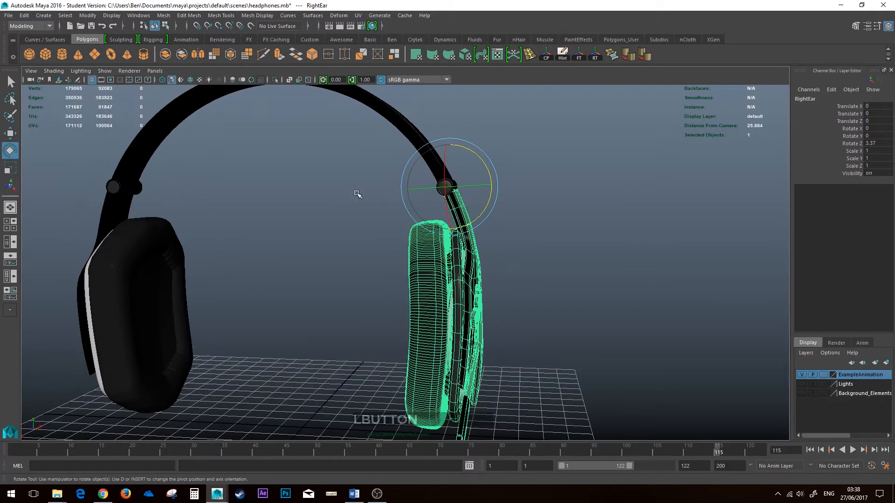
pyautogui.hotkey('ctrl', 'z')
pyautogui.hotkey('ctrl', 'z')
# Select the whole LeftEar group and bring up the front view.
pyautogui.keyDown('alt'); pyautogui.moveTo(270, 229); pyautogui.dragTo(336, 234, button='middle'); pyautogui.keyUp('alt')
pyautogui.keyDown('alt'); pyautogui.moveTo(336, 233); pyautogui.dragTo(396, 230); pyautogui.keyUp('alt')
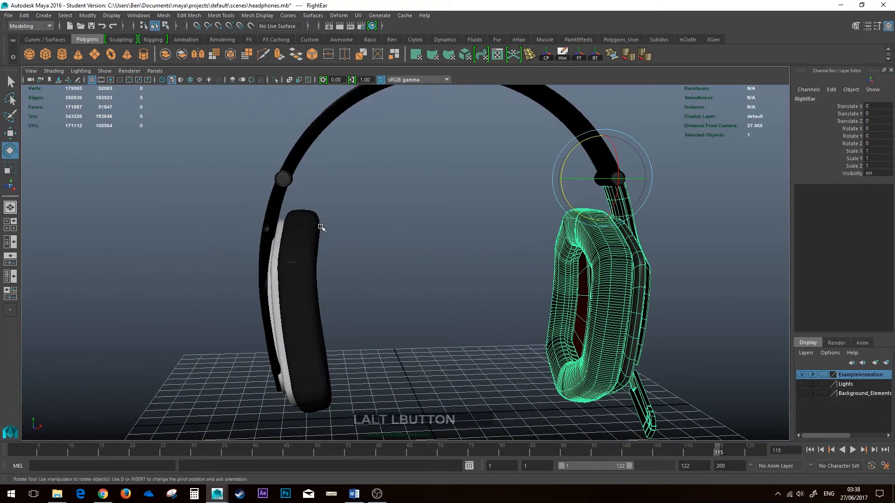
pyautogui.click(308, 253)
pyautogui.press('Up')
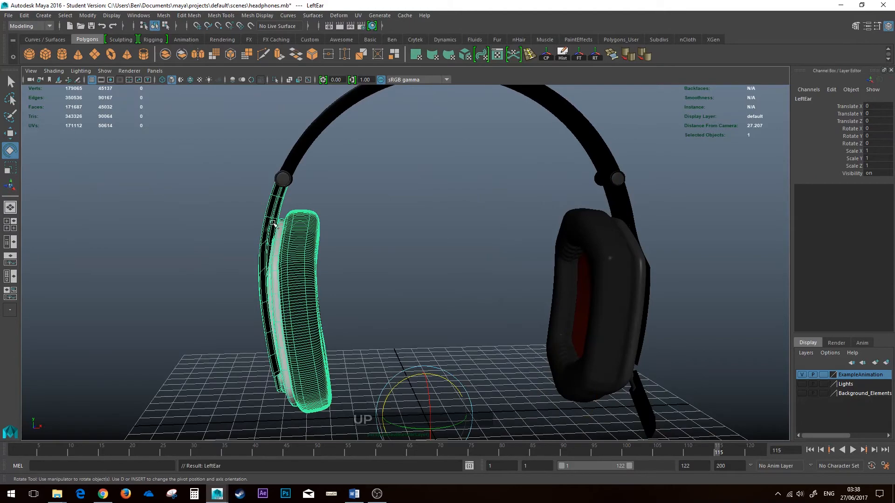
pyautogui.keyDown('alt'); pyautogui.moveTo(274, 225); pyautogui.dragTo(385, 262, button='middle'); pyautogui.keyUp('alt')
pyautogui.press('space')
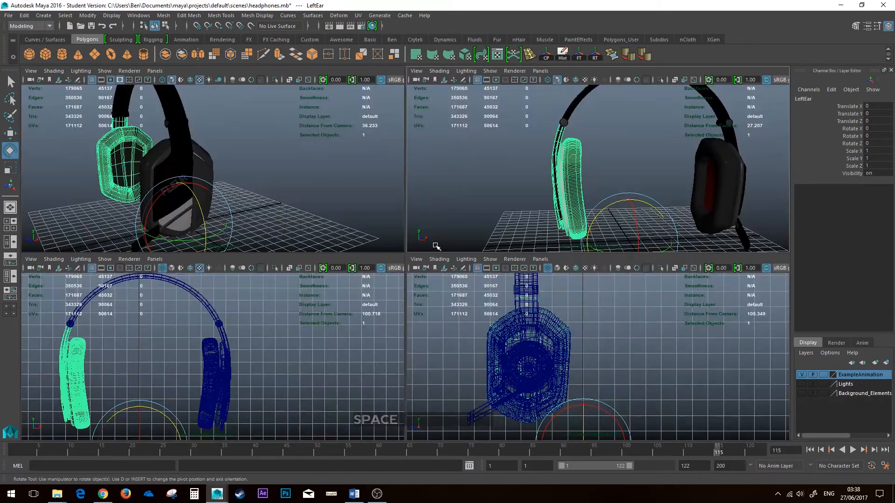
pyautogui.press('space')
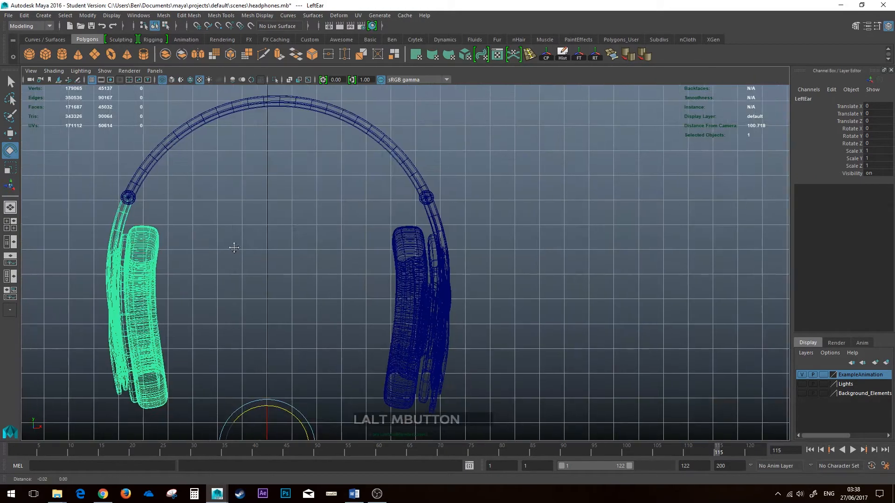
# Start editing the LeftEar group's pivot and move it from the origin up to its headband hinge.
pyautogui.keyDown('alt'); pyautogui.moveTo(233, 247); pyautogui.dragTo(427, 275, button='middle'); pyautogui.keyUp('alt')
pyautogui.press('Insert')
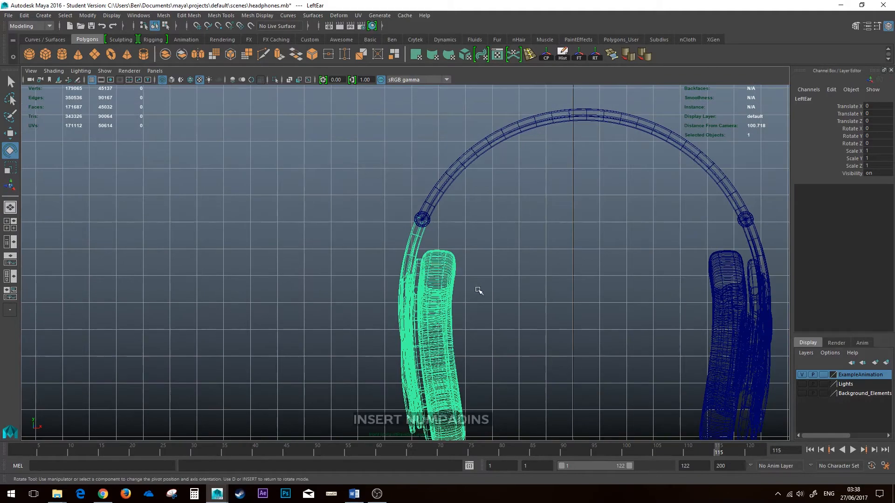
pyautogui.keyDown('alt'); pyautogui.moveTo(493, 307); pyautogui.dragTo(507, 279, button='middle'); pyautogui.keyUp('alt')
pyautogui.moveTo(573, 367); pyautogui.dragTo(470, 195)
pyautogui.scroll(6, 524, 258)
pyautogui.keyDown('alt'); pyautogui.moveTo(466, 175); pyautogui.dragTo(396, 248, button='middle'); pyautogui.keyUp('alt')
pyautogui.scroll(2, 412, 238)
pyautogui.moveTo(498, 294); pyautogui.dragTo(499, 137)
# Snap the LeftEar group's pivot to the center vertex of the hinge circle and leave pivot editing.
pyautogui.scroll(10, 483, 254)
pyautogui.keyDown('alt'); pyautogui.moveTo(514, 151); pyautogui.dragTo(453, 258, button='middle'); pyautogui.keyUp('alt')
pyautogui.scroll(5, 462, 260)
pyautogui.scroll(1, 524, 296)
pyautogui.press('v')
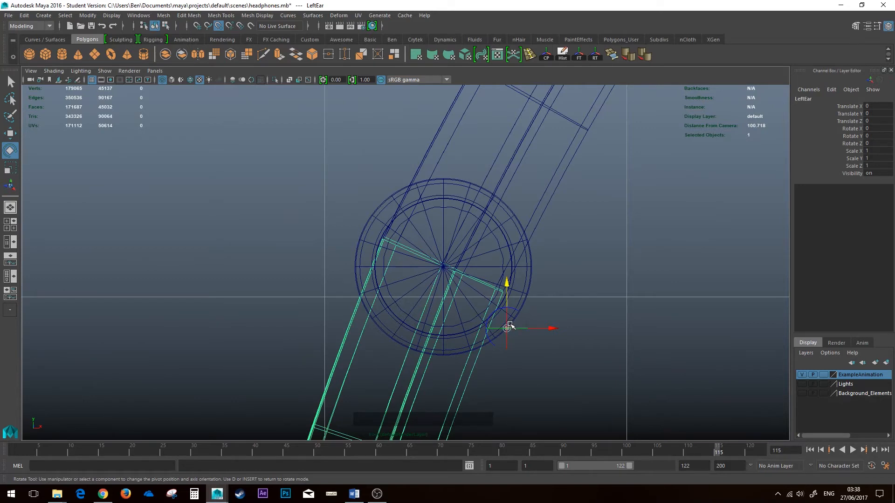
pyautogui.moveTo(510, 326); pyautogui.dragTo(443, 267)
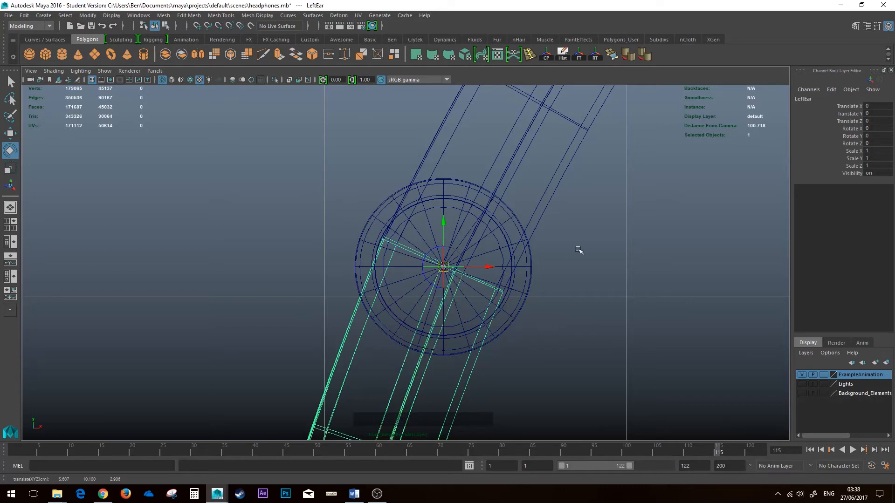
pyautogui.press('Insert')
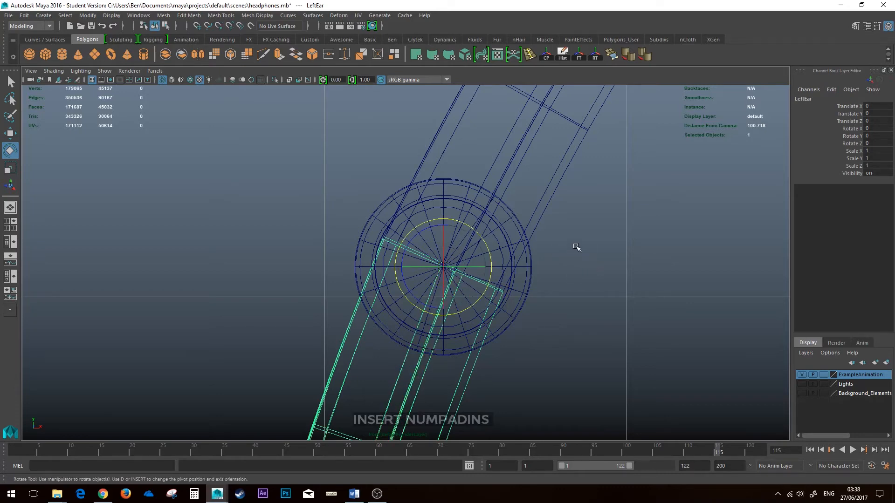
# Return to the perspective view, test the hinge pivot by rotating the LeftEar group, and undo the test rotation.
pyautogui.press('space')
pyautogui.press('space')
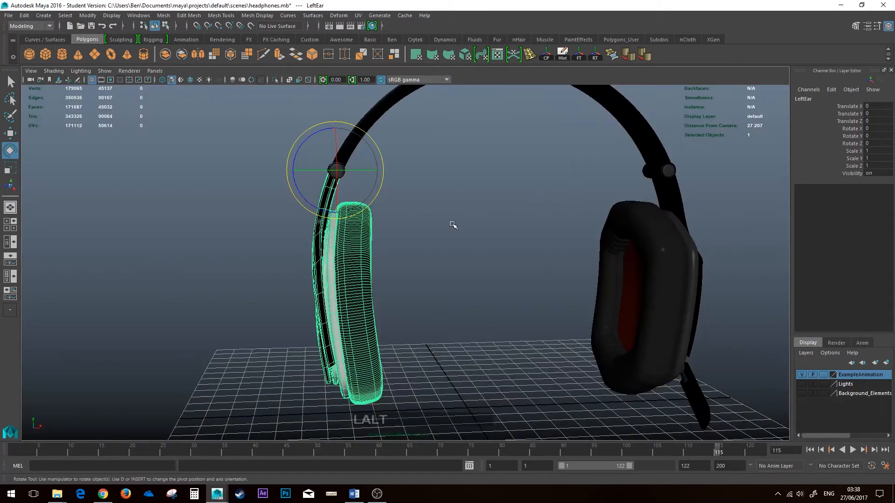
pyautogui.keyDown('alt'); pyautogui.moveTo(451, 223); pyautogui.dragTo(356, 138, button='middle'); pyautogui.keyUp('alt')
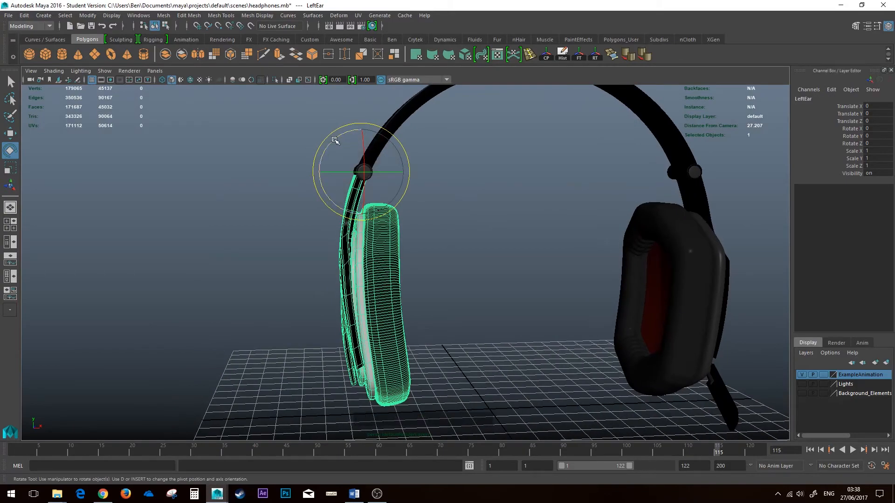
pyautogui.moveTo(335, 140); pyautogui.dragTo(345, 212)
pyautogui.scroll(-3, 407, 222)
pyautogui.hotkey('ctrl', 'z')
pyautogui.hotkey('ctrl', 'z')
pyautogui.scroll(-2, 466, 240)
# Play the assembly animation from frame 1 and watch it from several angles.
pyautogui.keyDown('alt'); pyautogui.moveTo(477, 246); pyautogui.dragTo(397, 256); pyautogui.keyUp('alt')
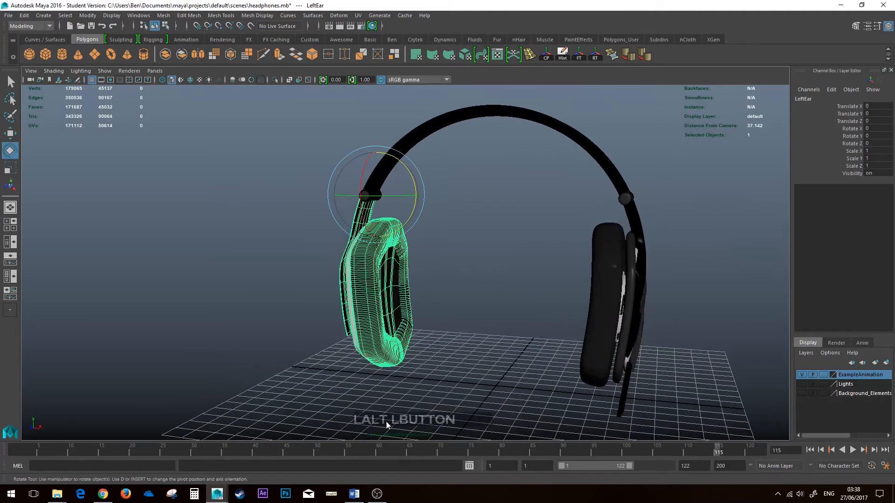
pyautogui.moveTo(359, 452); pyautogui.dragTo(1, 403)
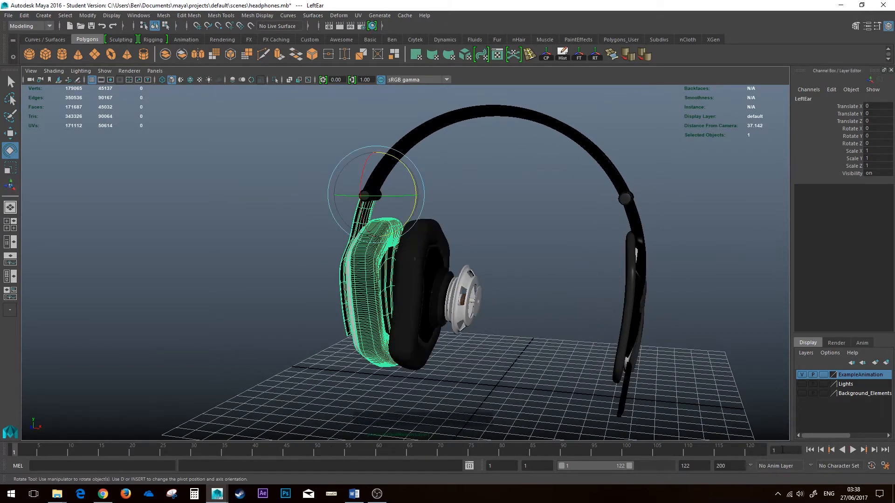
pyautogui.click(858, 451)
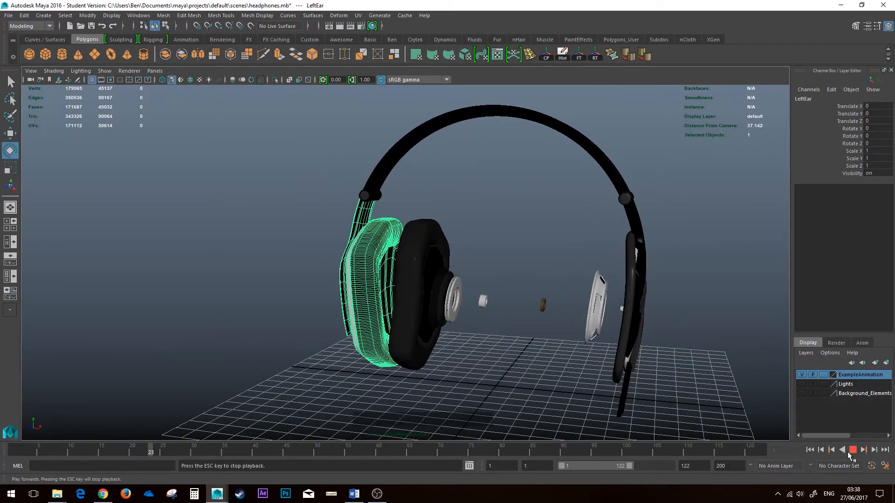
pyautogui.keyDown('alt'); pyautogui.moveTo(616, 366); pyautogui.dragTo(515, 331); pyautogui.keyUp('alt')
pyautogui.keyDown('alt'); pyautogui.moveTo(516, 331); pyautogui.dragTo(591, 365, button='middle'); pyautogui.keyUp('alt')
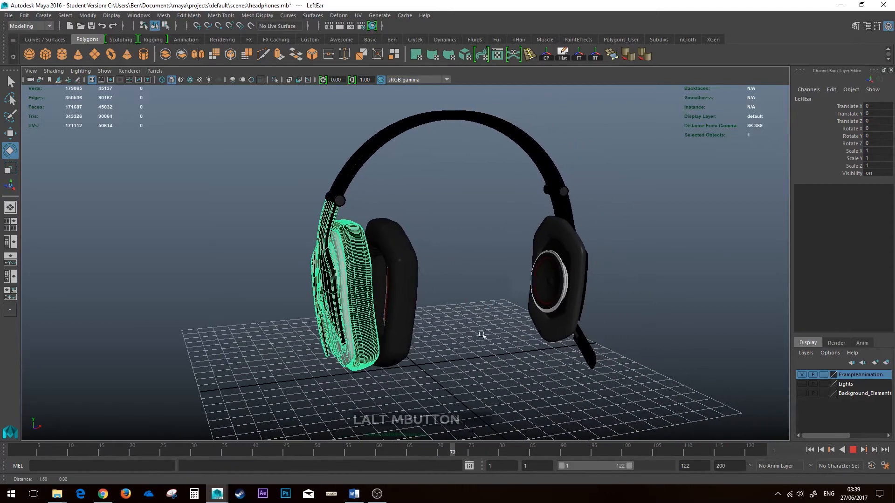
pyautogui.click(853, 451)
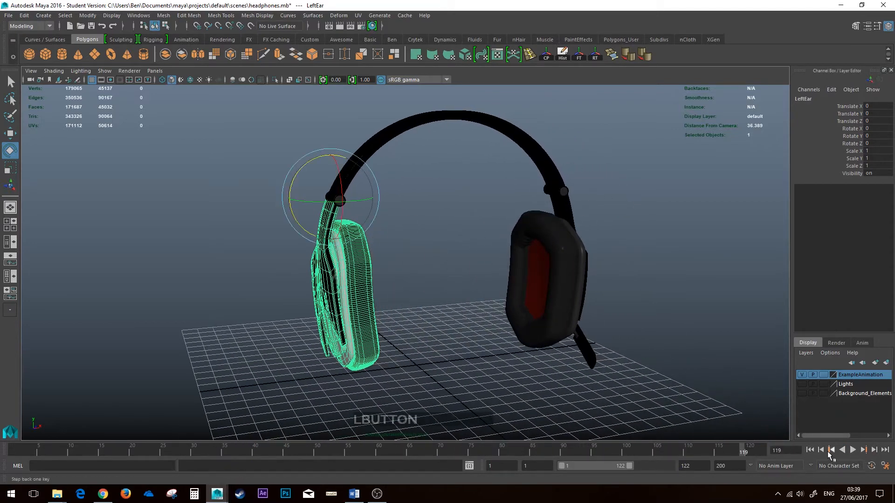
# Scrub the timeline back to frame 81 and go to frame 115 to check when the ear assembly finishes.
pyautogui.moveTo(708, 452); pyautogui.dragTo(646, 452)
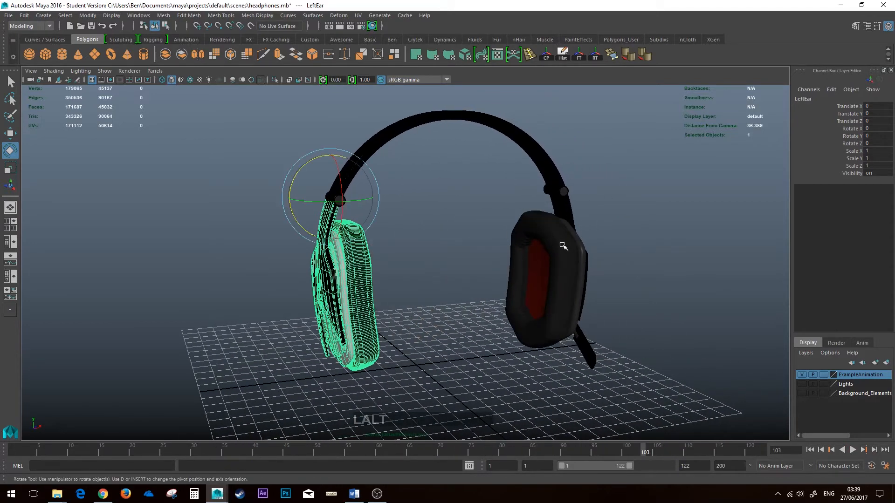
pyautogui.keyDown('alt'); pyautogui.moveTo(562, 244); pyautogui.dragTo(566, 250); pyautogui.keyUp('alt')
pyautogui.moveTo(601, 451); pyautogui.dragTo(508, 457)
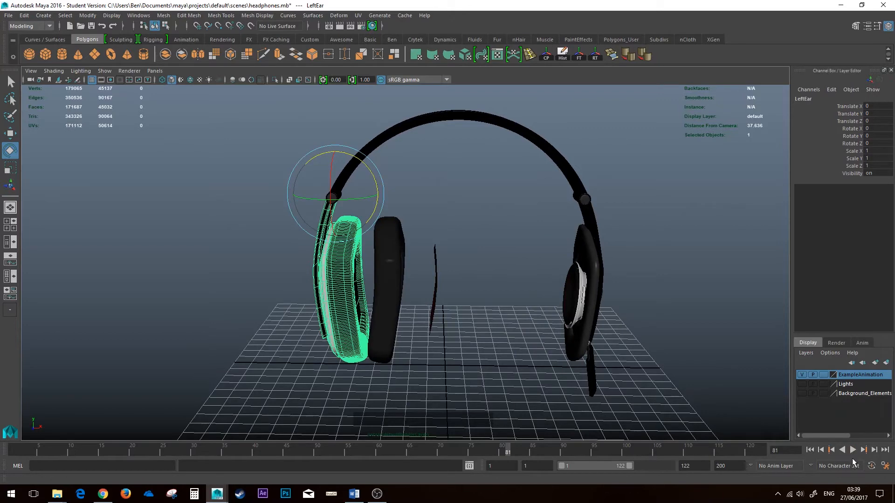
pyautogui.click(756, 451)
pyautogui.click(719, 452)
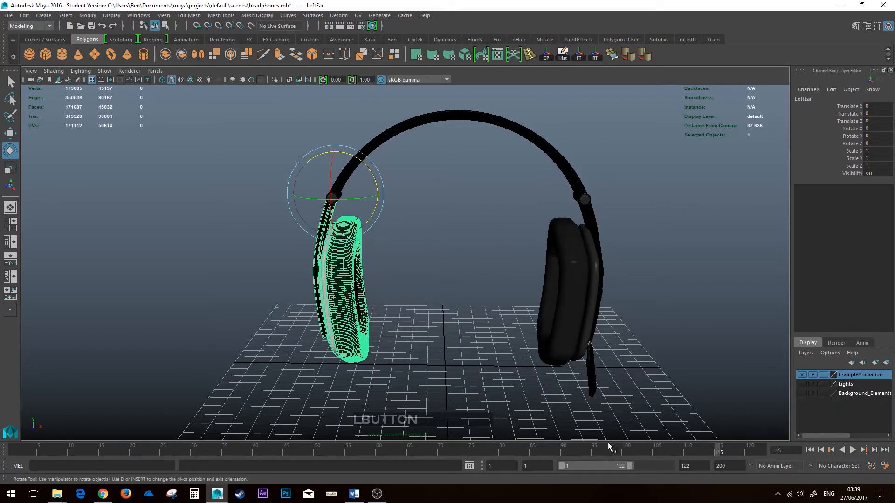
pyautogui.keyDown('alt'); pyautogui.moveTo(607, 372); pyautogui.dragTo(555, 367, button='middle'); pyautogui.keyUp('alt')
pyautogui.keyDown('alt'); pyautogui.moveTo(555, 368); pyautogui.dragTo(568, 369); pyautogui.keyUp('alt')
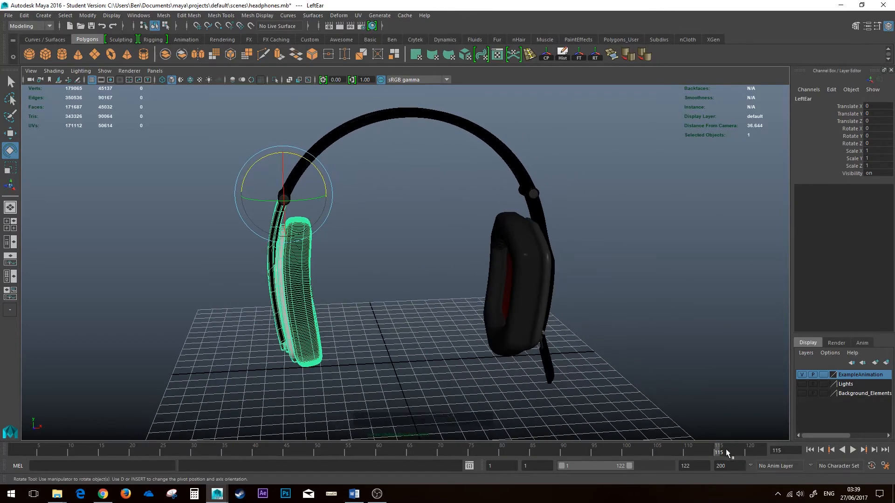
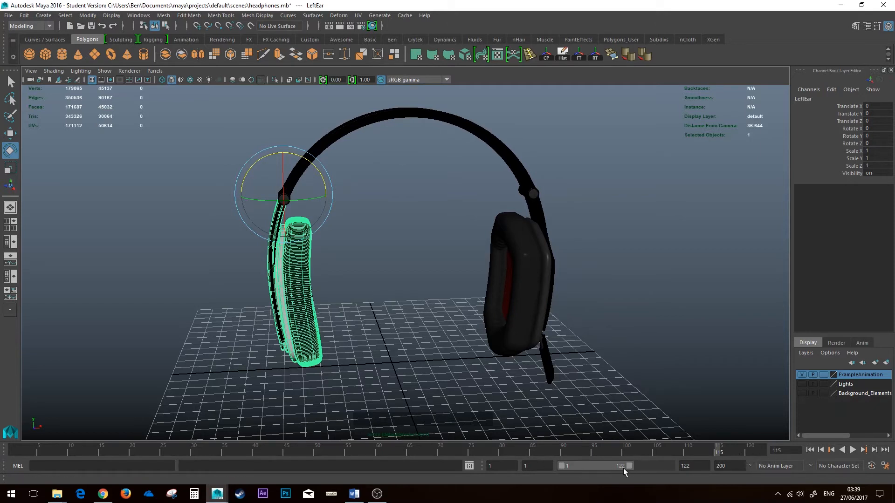
# Extend the playback range to frame 200 and set the animation end to frame 300.
pyautogui.moveTo(624, 467); pyautogui.dragTo(679, 467)
pyautogui.doubleClick(698, 468)
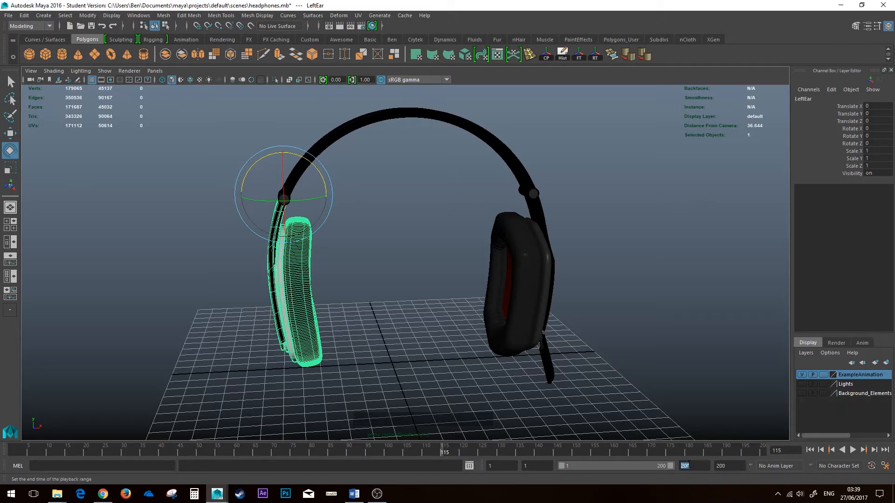
pyautogui.press('Tab')
pyautogui.write('300')
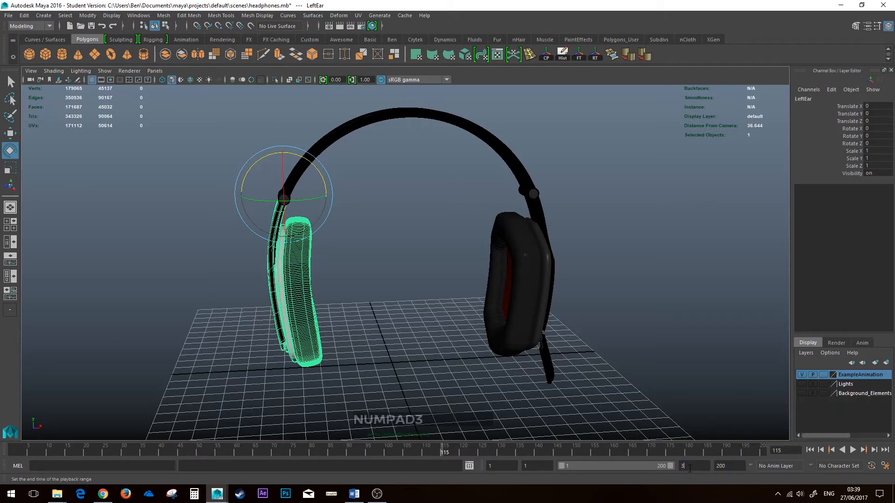
pyautogui.press('Return')
# Set a key on the unrotated LeftEar group at frame 110.
pyautogui.keyDown('alt'); pyautogui.moveTo(568, 353); pyautogui.dragTo(517, 395); pyautogui.keyUp('alt')
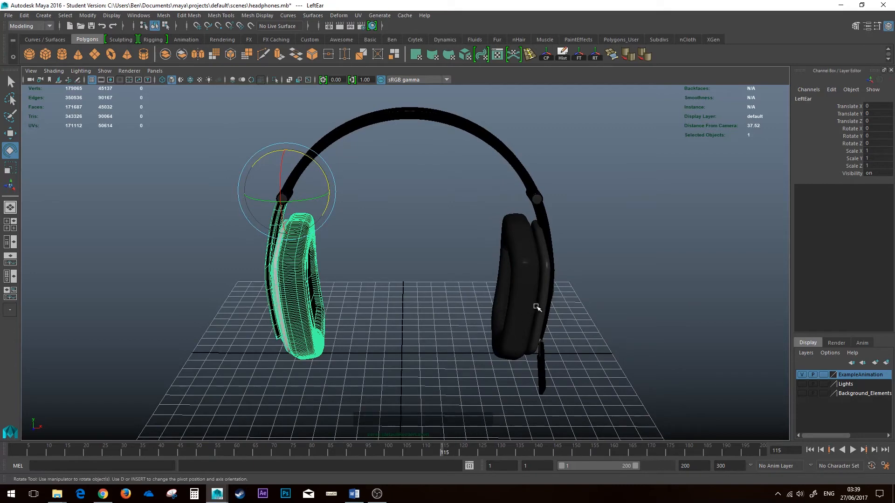
pyautogui.keyDown('alt'); pyautogui.moveTo(293, 285); pyautogui.dragTo(353, 298, button='middle'); pyautogui.keyUp('alt')
pyautogui.keyDown('alt'); pyautogui.moveTo(361, 338); pyautogui.dragTo(361, 327); pyautogui.keyUp('alt')
pyautogui.click(424, 451)
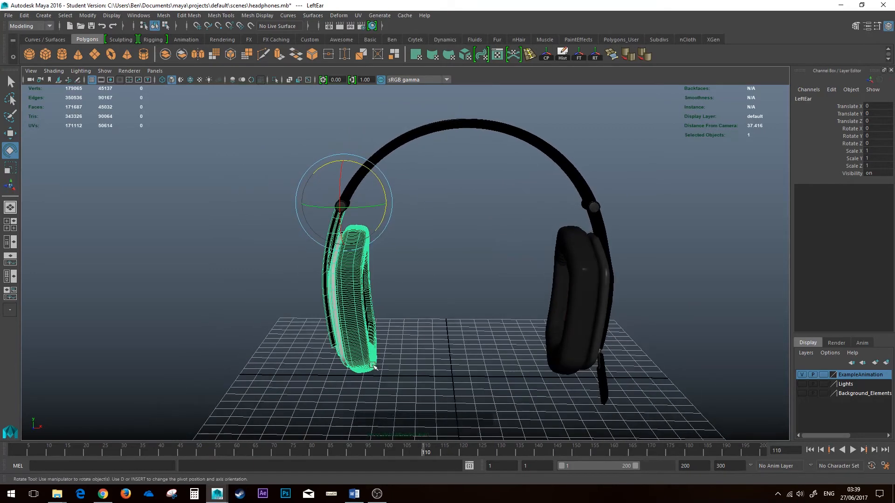
pyautogui.press('s')
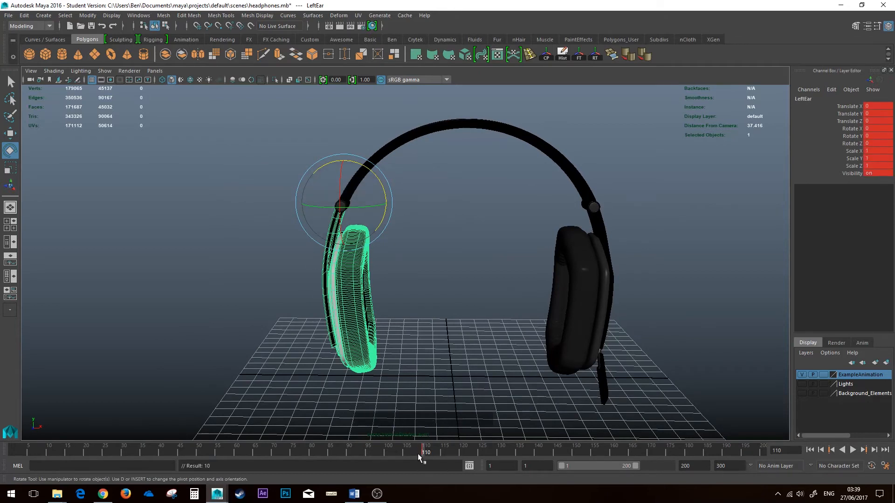
# At frame 120, rotate the LeftEar group inward about 98.34 degrees around Z and set a key.
pyautogui.click(463, 454)
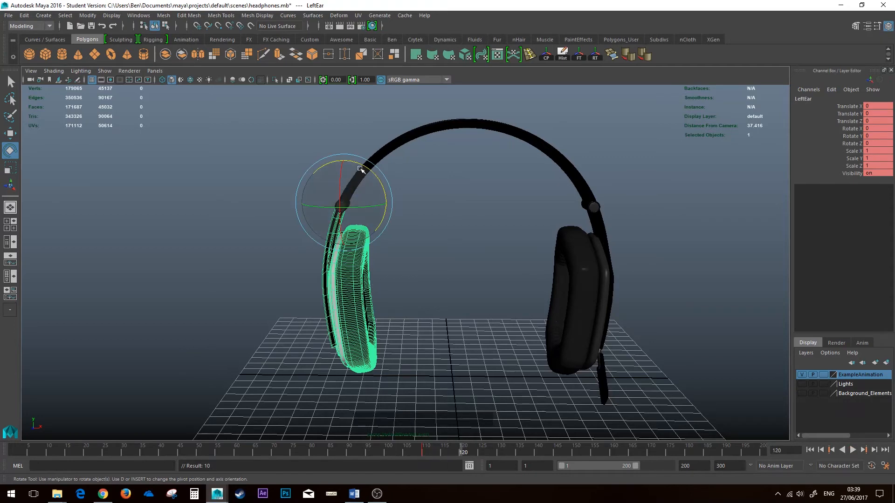
pyautogui.moveTo(365, 167); pyautogui.dragTo(182, 123)
pyautogui.press('s')
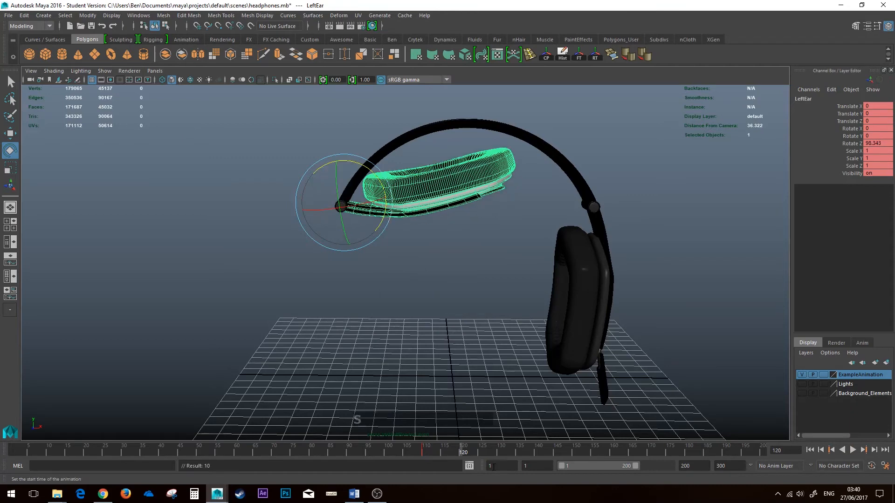
# Play and scrub the animation to check the timing of the LeftEar group's folding rotation.
pyautogui.moveTo(438, 446); pyautogui.dragTo(294, 447)
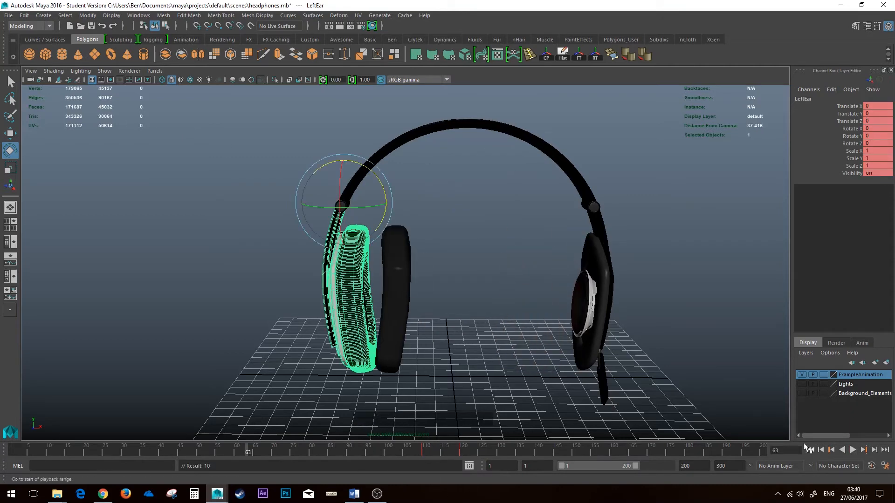
pyautogui.click(853, 450)
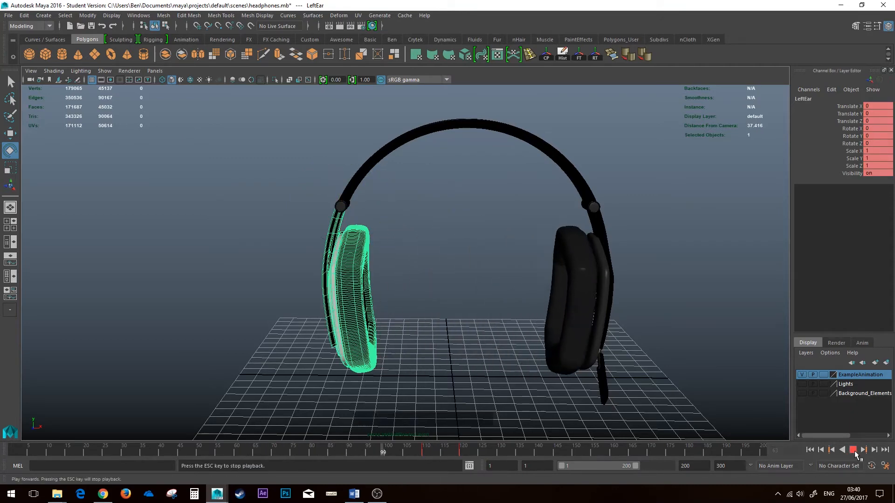
pyautogui.click(496, 452)
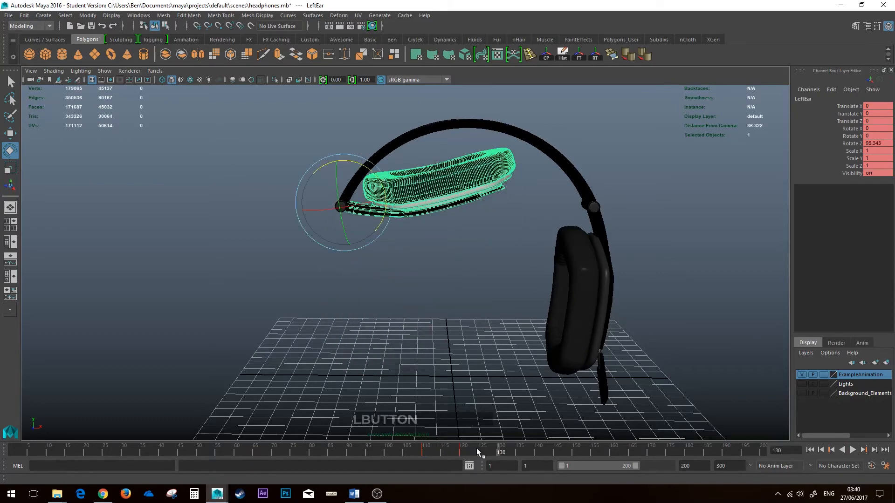
pyautogui.click(853, 450)
pyautogui.click(474, 452)
pyautogui.moveTo(473, 452); pyautogui.dragTo(460, 452)
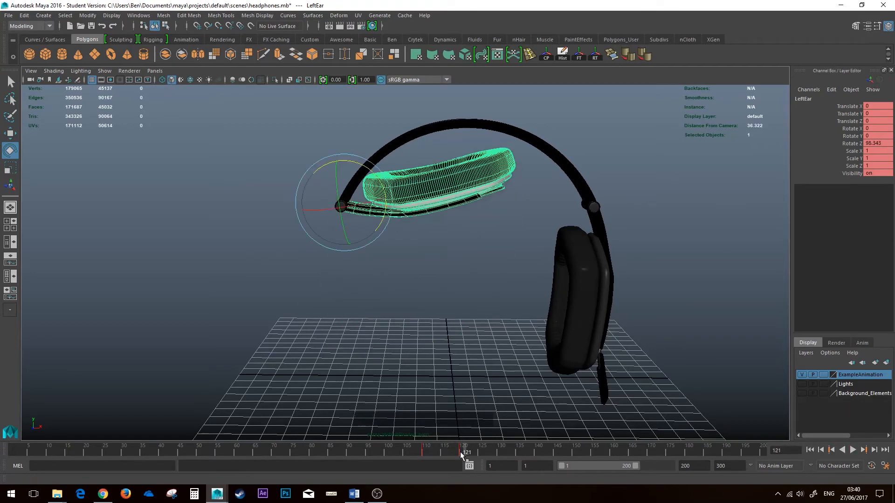
# Select the LeftEar group's two keys as a timeline range starting at frame 107 and stretch its end to frame 127.
pyautogui.rightClick(459, 452)
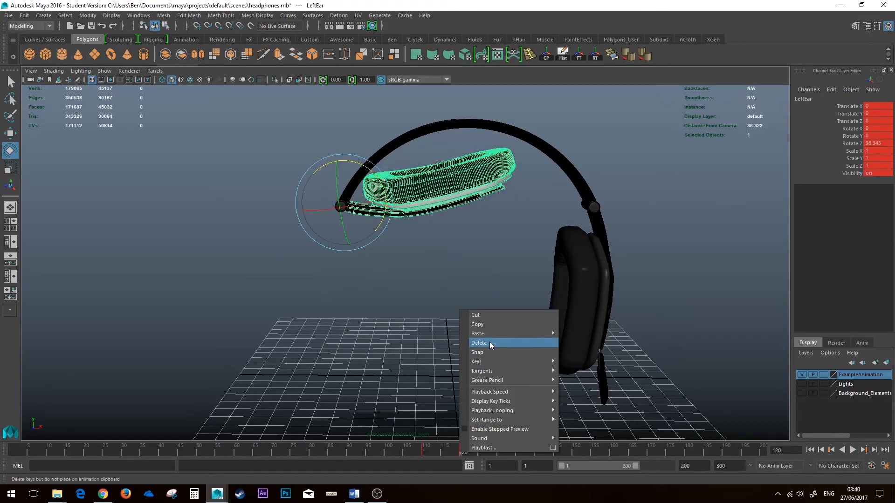
pyautogui.click(425, 452)
pyautogui.click(419, 452)
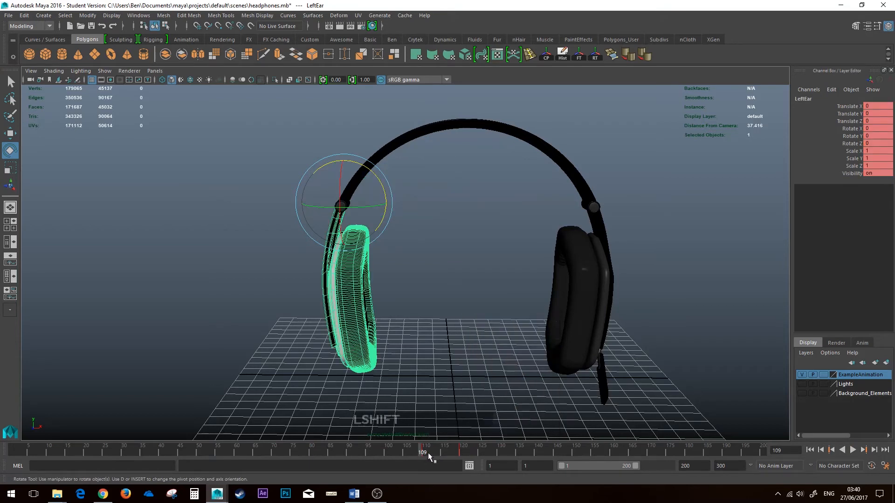
pyautogui.click(413, 452)
pyautogui.keyDown('shift'); pyautogui.moveTo(413, 451); pyautogui.dragTo(466, 454); pyautogui.keyUp('shift')
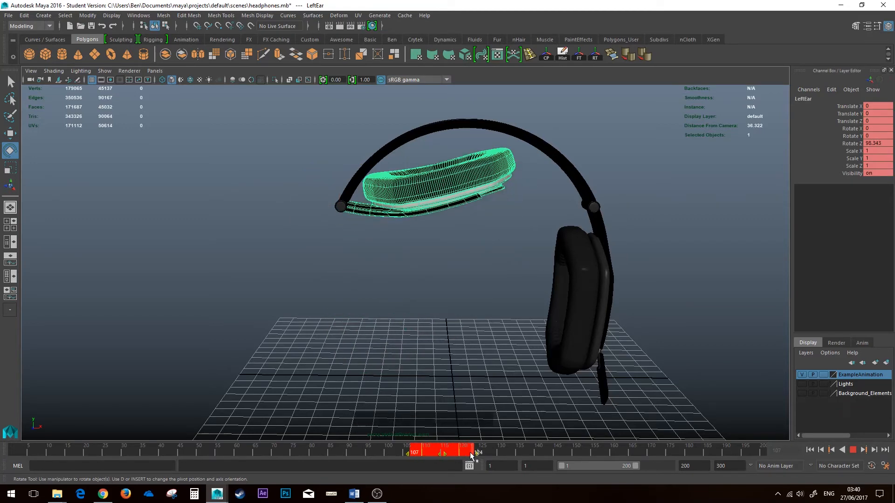
pyautogui.moveTo(473, 455)
pyautogui.keyDown('shift'); pyautogui.mouseDown()
pyautogui.moveTo(513, 452)
pyautogui.moveTo(488, 456)
pyautogui.mouseUp(); pyautogui.keyUp('shift')
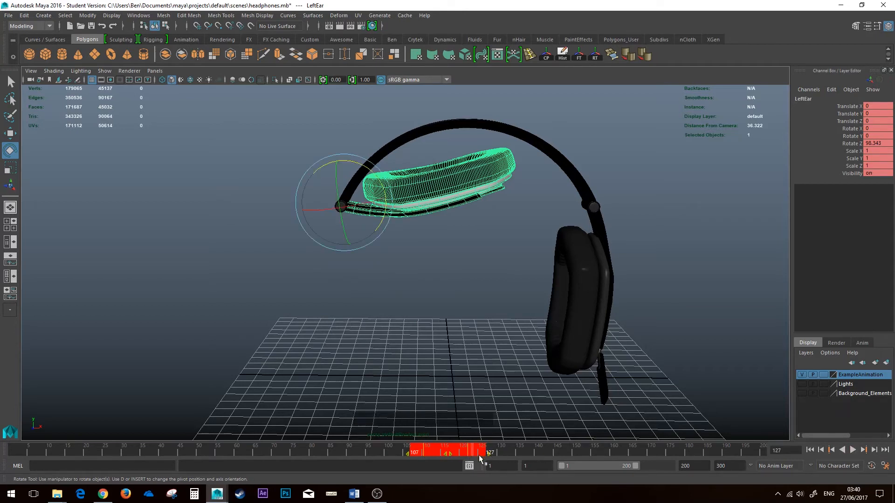
# Move the LeftEar group's selected key range so it spans frames 100 to 125, and play back the fold.
pyautogui.keyDown('shift'); pyautogui.moveTo(406, 454); pyautogui.dragTo(432, 455); pyautogui.keyUp('shift')
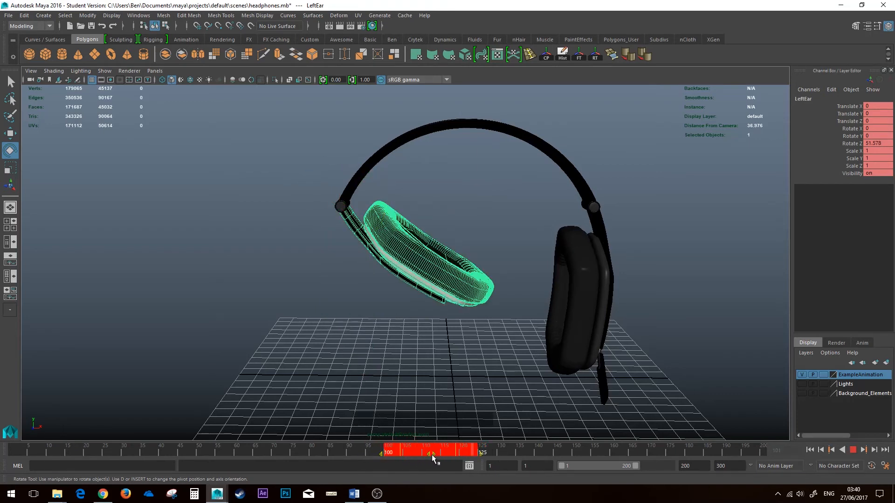
pyautogui.click(488, 454)
pyautogui.moveTo(502, 453); pyautogui.dragTo(379, 452)
pyautogui.click(853, 450)
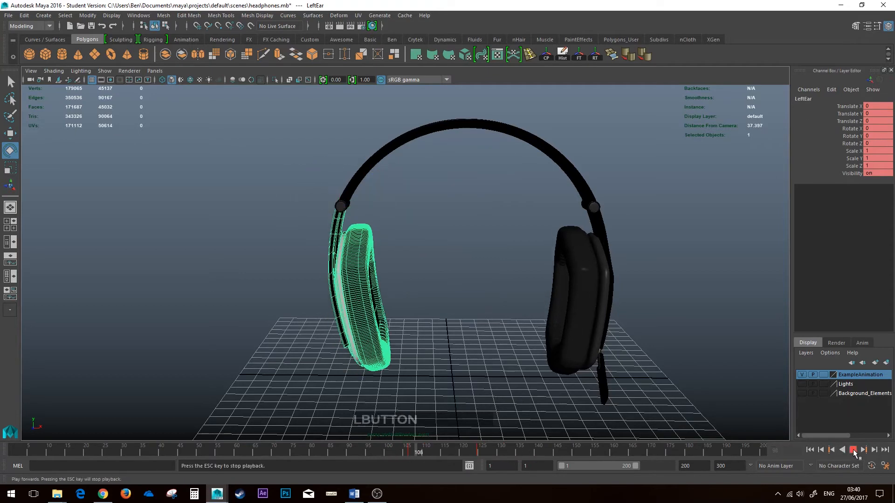
pyautogui.click(853, 450)
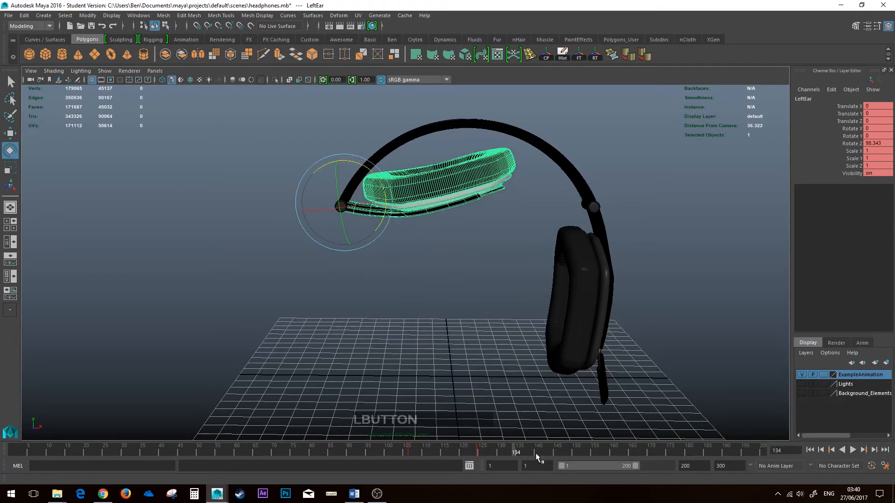
pyautogui.click(491, 452)
pyautogui.moveTo(567, 453); pyautogui.dragTo(440, 451)
# Select the whole RightEar group and set a key on its unrotated pose at frame 118.
pyautogui.click(602, 321)
pyautogui.moveTo(450, 455); pyautogui.dragTo(462, 452)
pyautogui.keyDown('alt'); pyautogui.moveTo(564, 299); pyautogui.dragTo(502, 293, button='middle'); pyautogui.keyUp('alt')
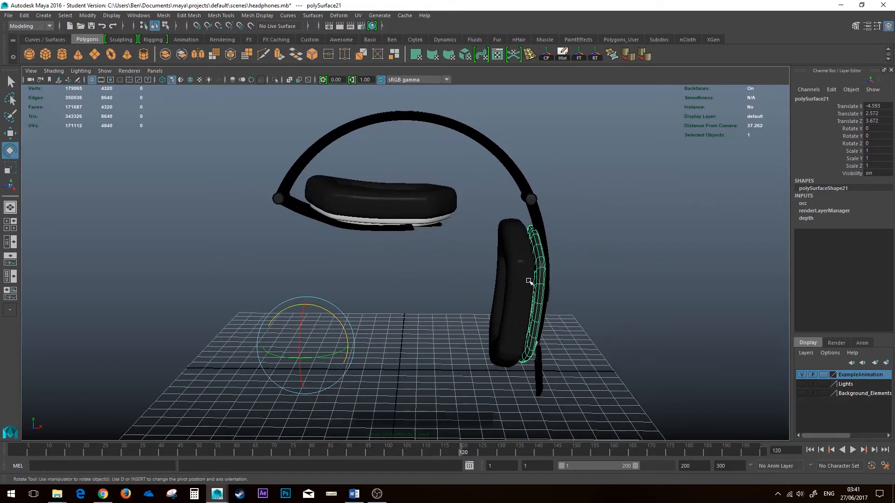
pyautogui.press('Up')
pyautogui.click(454, 453)
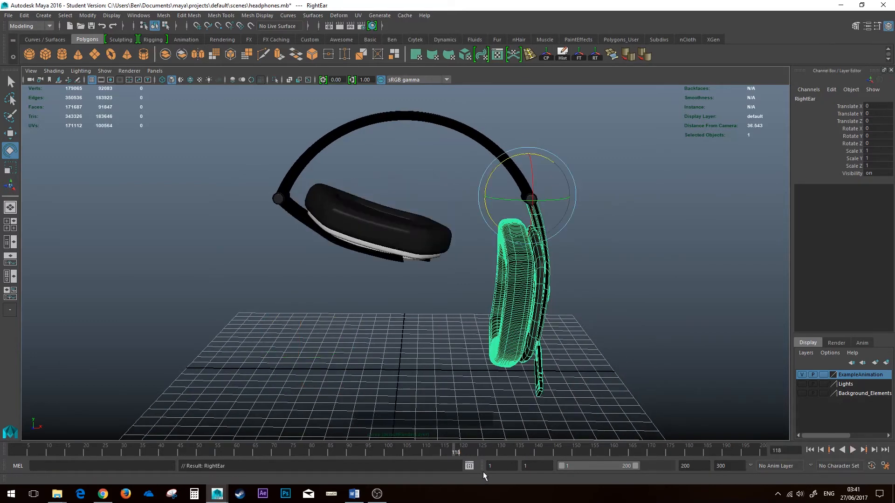
pyautogui.press('s')
# At frame 139, rotate the RightEar group inward to about -75.66 degrees around Z beneath the folded left ear and set a key.
pyautogui.moveTo(474, 452); pyautogui.dragTo(532, 453)
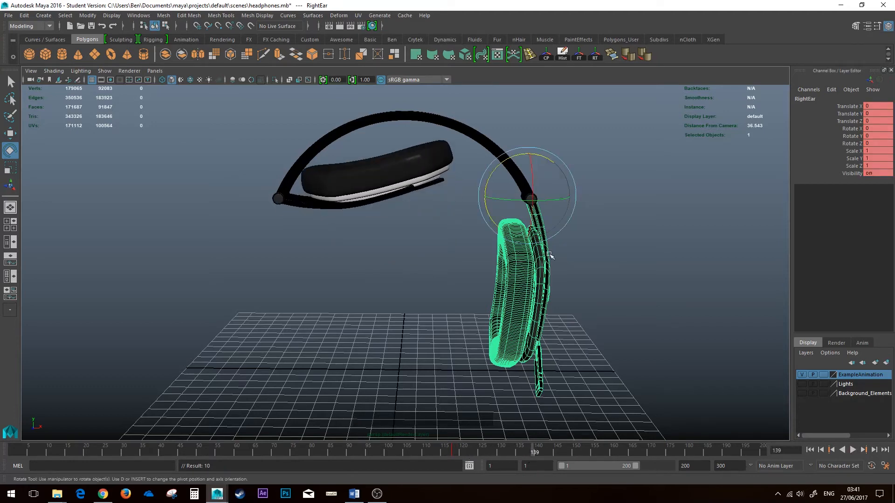
pyautogui.moveTo(525, 156); pyautogui.dragTo(585, 168)
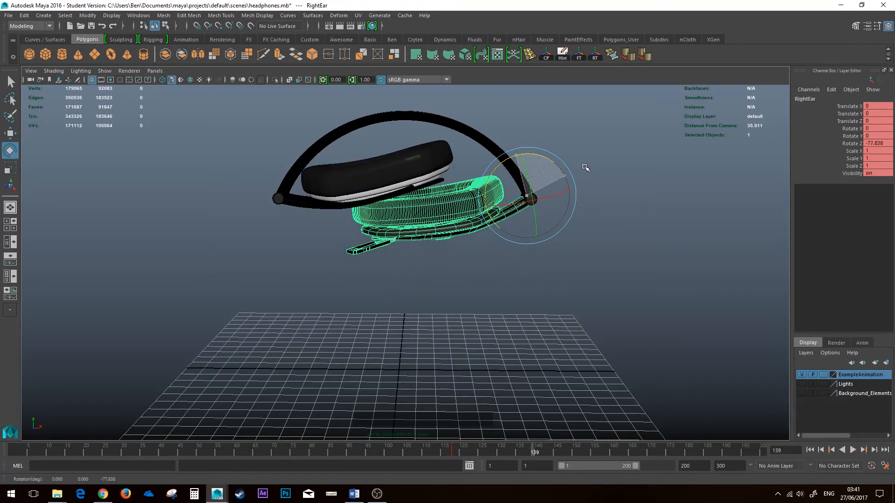
pyautogui.keyDown('alt'); pyautogui.moveTo(549, 206); pyautogui.dragTo(536, 210); pyautogui.keyUp('alt')
pyautogui.press('space')
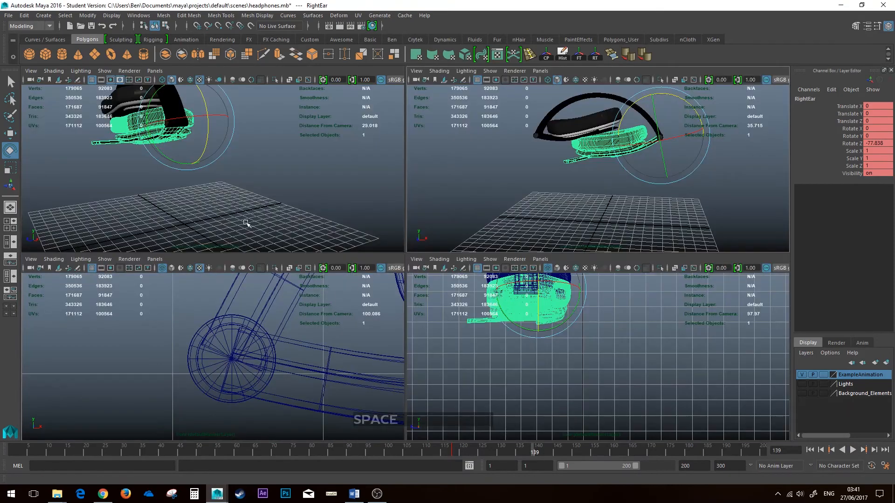
pyautogui.scroll(-2, 527, 313)
pyautogui.scroll(1, 512, 334)
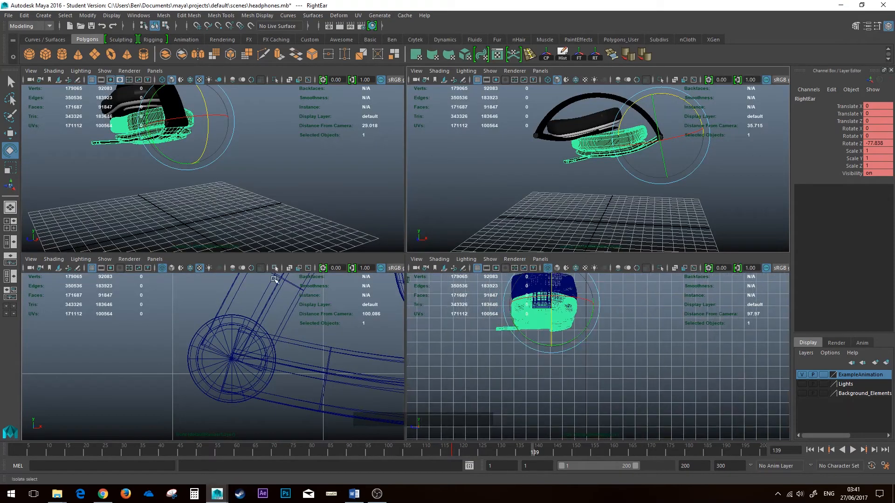
pyautogui.press('space')
pyautogui.scroll(-8, 420, 244)
pyautogui.keyDown('alt'); pyautogui.moveTo(359, 264); pyautogui.dragTo(341, 272, button='middle'); pyautogui.keyUp('alt')
pyautogui.keyDown('alt'); pyautogui.moveTo(730, 272); pyautogui.dragTo(534, 250, button='middle'); pyautogui.keyUp('alt')
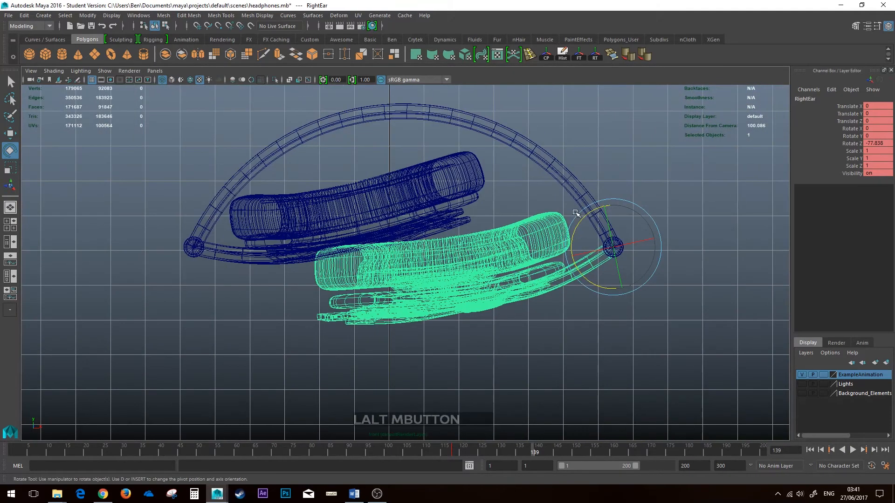
pyautogui.moveTo(579, 225); pyautogui.dragTo(583, 230)
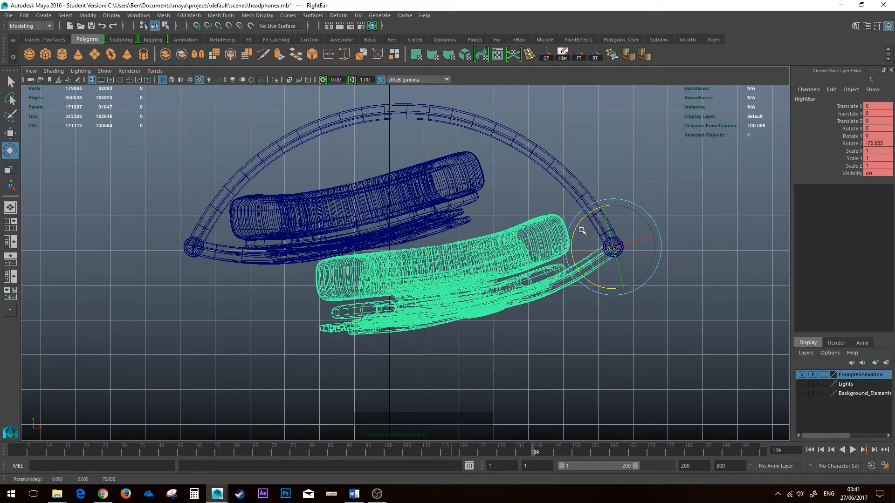
pyautogui.press('s')
# Return to the perspective view and play the whole animation from the first frame to review assembly and folding.
pyautogui.moveTo(526, 449); pyautogui.dragTo(387, 449)
pyautogui.click(589, 303)
pyautogui.press('space')
pyautogui.press('space')
pyautogui.keyDown('alt'); pyautogui.moveTo(392, 280); pyautogui.dragTo(451, 288); pyautogui.keyUp('alt')
pyautogui.click(810, 449)
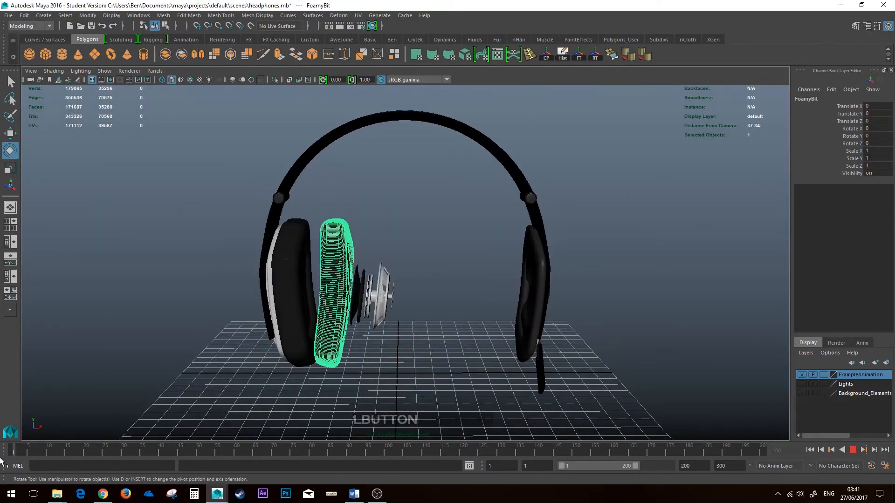
pyautogui.click(852, 450)
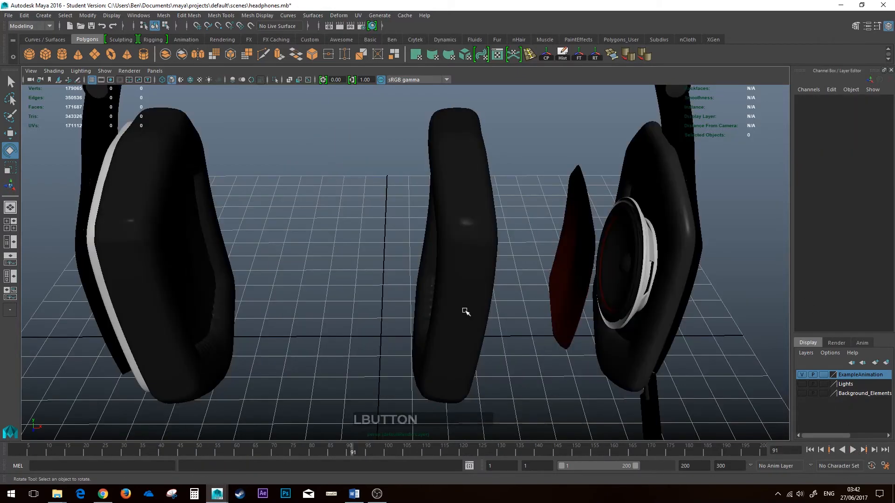
# Select the right ear's foam cushion and play its movement from frame 80 to examine how it travels into place.
pyautogui.click(466, 311)
pyautogui.moveTo(353, 451); pyautogui.dragTo(312, 453)
pyautogui.keyDown('alt'); pyautogui.moveTo(327, 347); pyautogui.dragTo(363, 335); pyautogui.keyUp('alt')
pyautogui.keyDown('alt'); pyautogui.moveTo(363, 179); pyautogui.dragTo(298, 170); pyautogui.keyUp('alt')
pyautogui.keyDown('alt'); pyautogui.moveTo(396, 326); pyautogui.dragTo(394, 293, button='middle'); pyautogui.keyUp('alt')
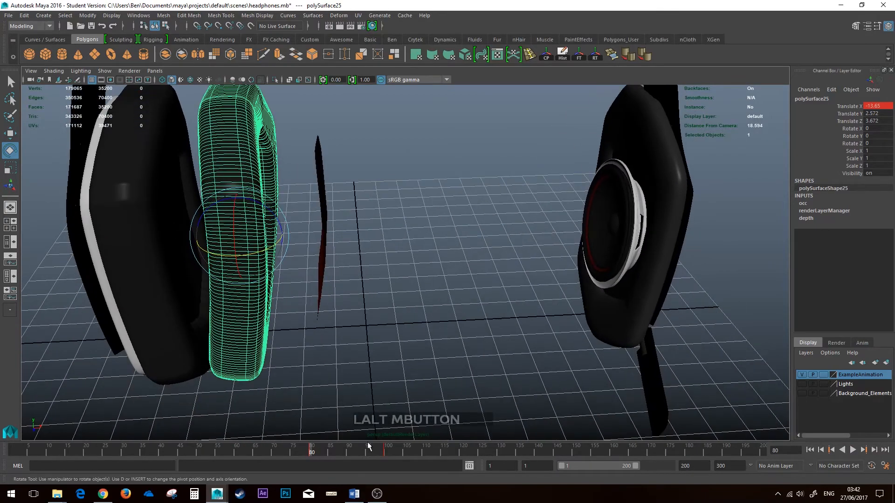
pyautogui.moveTo(317, 453); pyautogui.dragTo(411, 454)
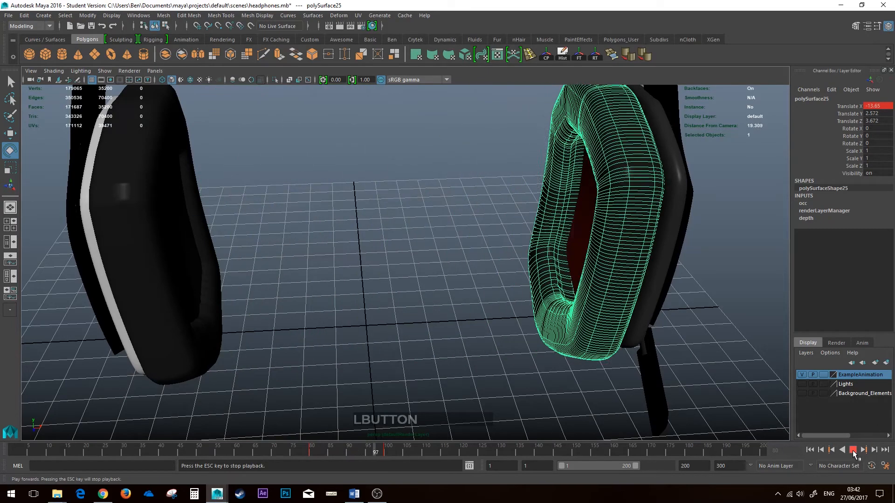
pyautogui.click(311, 455)
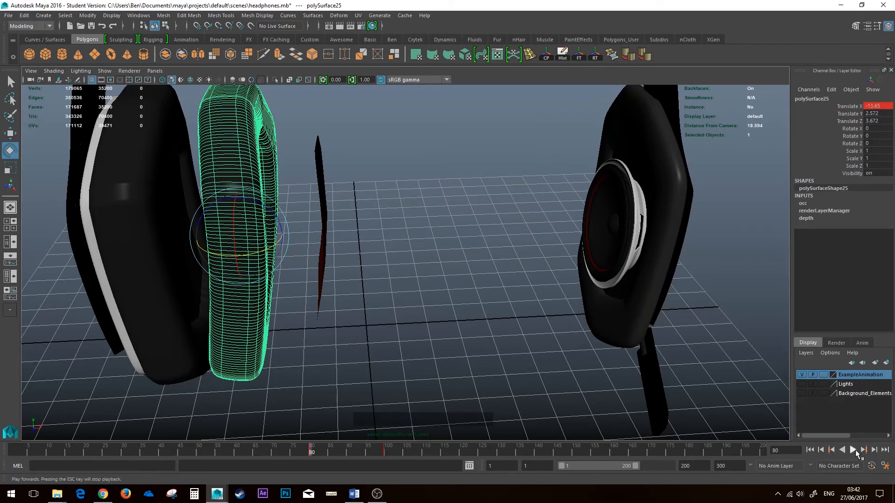
pyautogui.click(853, 450)
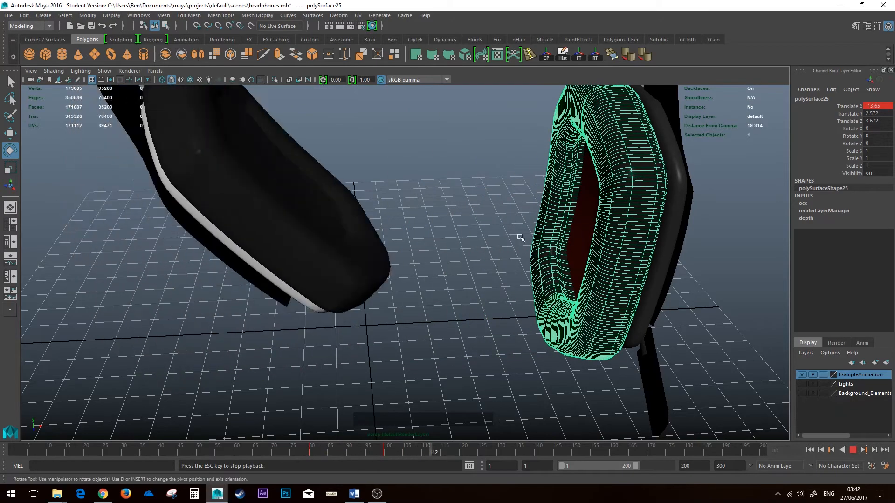
pyautogui.click(853, 450)
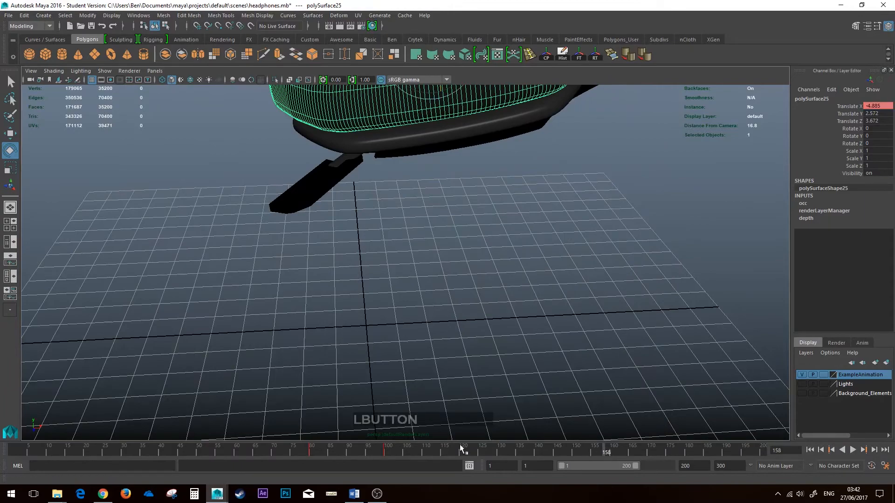
# Return to frame 80 and examine the foam cushion's starting position from several angles.
pyautogui.click(312, 455)
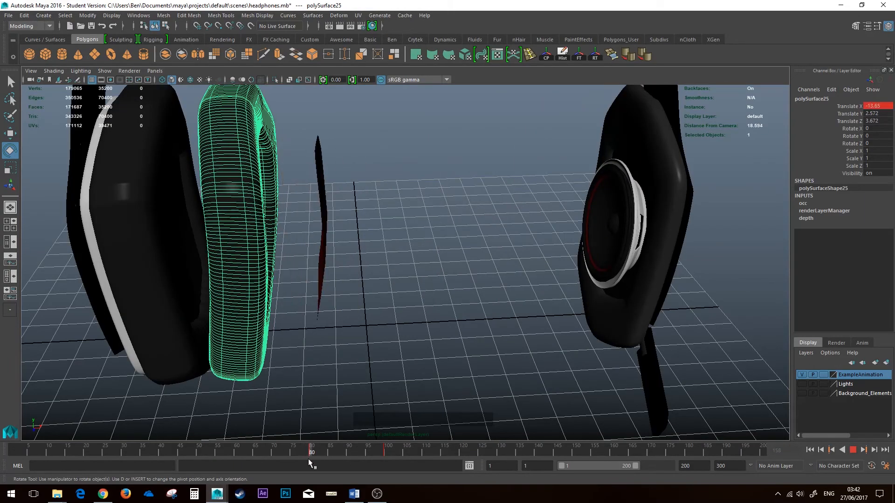
pyautogui.keyDown('alt'); pyautogui.moveTo(323, 310); pyautogui.dragTo(349, 317, button='middle'); pyautogui.keyUp('alt')
pyautogui.keyDown('alt'); pyautogui.moveTo(350, 317); pyautogui.dragTo(376, 324); pyautogui.keyUp('alt')
pyautogui.keyDown('alt'); pyautogui.moveTo(375, 323); pyautogui.dragTo(296, 268, button='middle'); pyautogui.keyUp('alt')
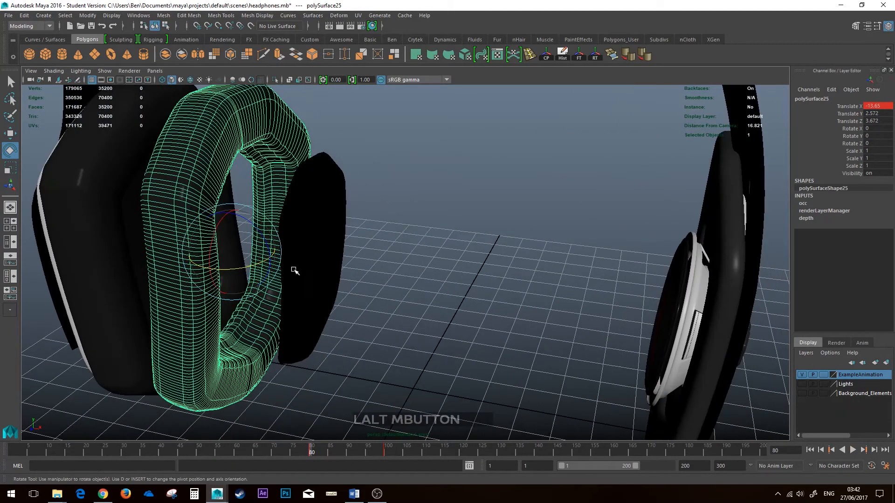
pyautogui.keyDown('alt'); pyautogui.moveTo(186, 205); pyautogui.dragTo(316, 343, button='middle'); pyautogui.keyUp('alt')
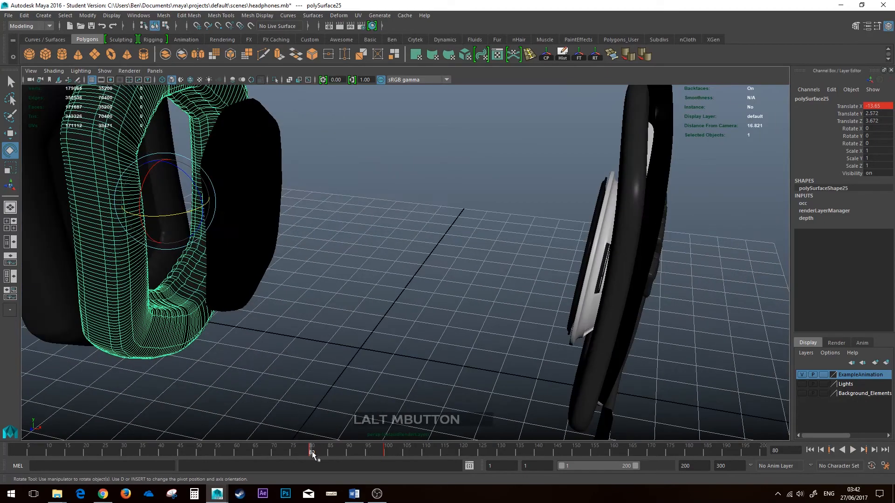
pyautogui.moveTo(313, 455)
pyautogui.mouseDown()
pyautogui.moveTo(387, 458)
pyautogui.moveTo(311, 457)
pyautogui.mouseUp()
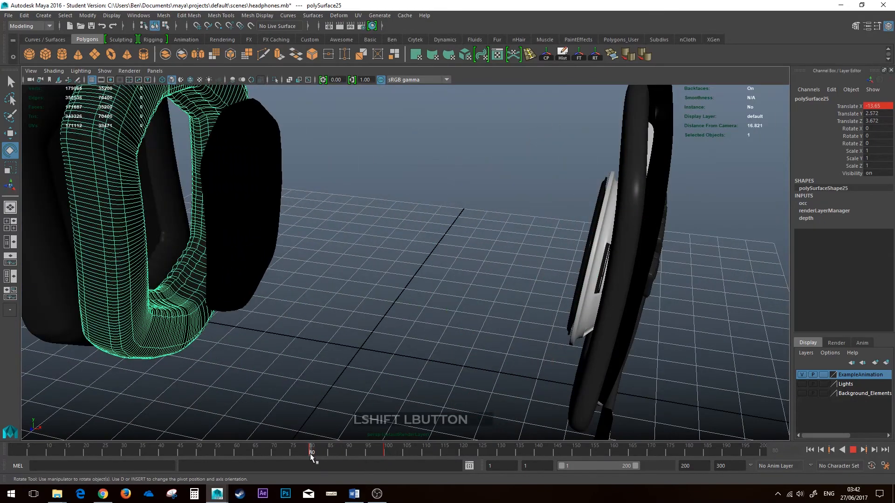
pyautogui.keyDown('alt'); pyautogui.moveTo(242, 311); pyautogui.dragTo(357, 345, button='middle'); pyautogui.keyUp('alt')
pyautogui.keyDown('alt'); pyautogui.moveTo(357, 345); pyautogui.dragTo(394, 461); pyautogui.keyUp('alt')
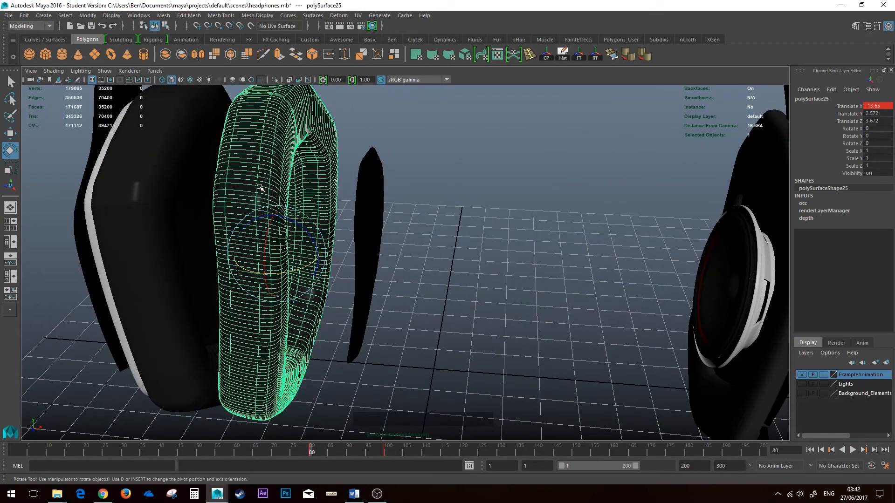
# Open the Graph Editor for the selected foam cushion and frame its Translate X curve.
pyautogui.click(169, 4)
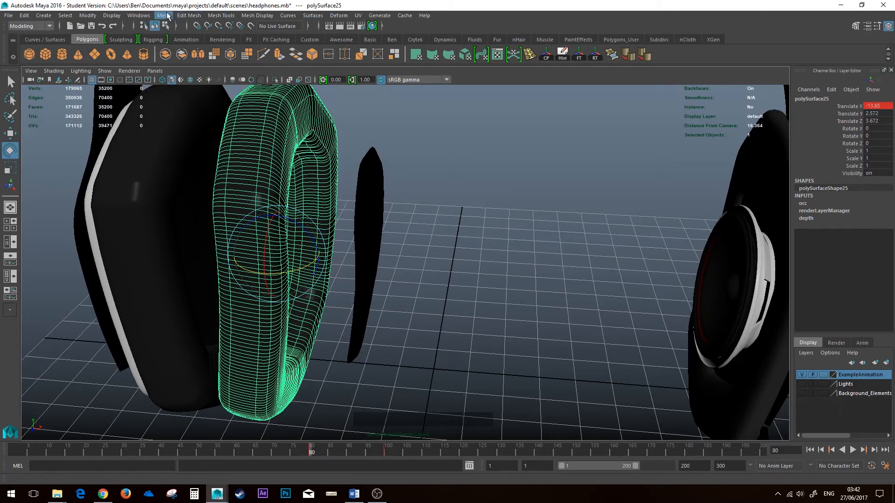
pyautogui.click(138, 16)
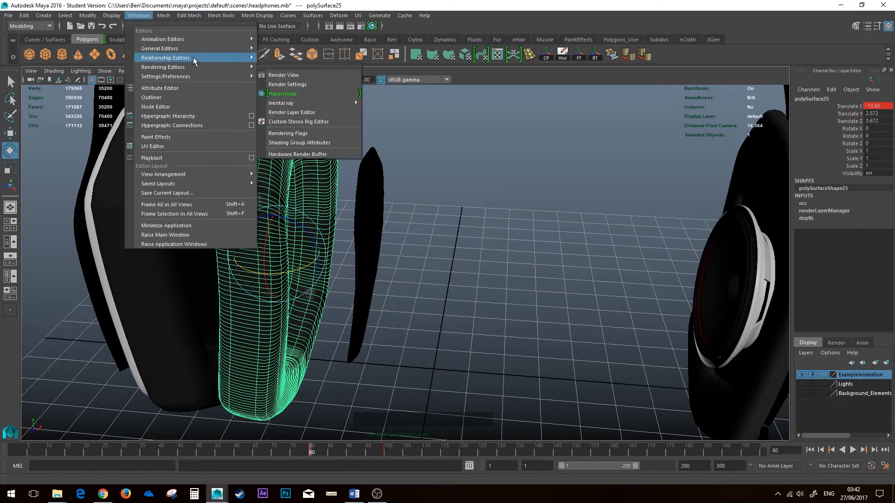
pyautogui.moveTo(191, 40)
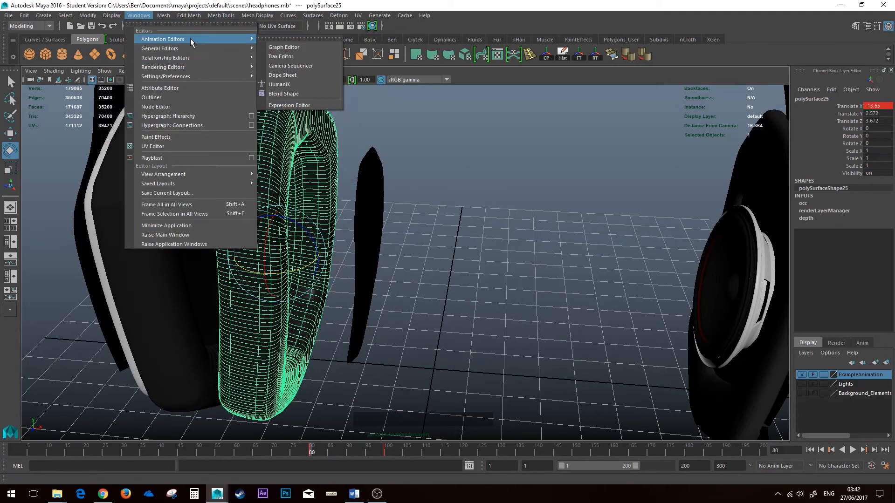
pyautogui.click(281, 49)
pyautogui.moveTo(258, 125); pyautogui.dragTo(535, 84)
pyautogui.scroll(-2, 620, 213)
pyautogui.scroll(4, 599, 200)
pyautogui.keyDown('alt'); pyautogui.moveTo(605, 192); pyautogui.dragTo(523, 173, button='middle'); pyautogui.keyUp('alt')
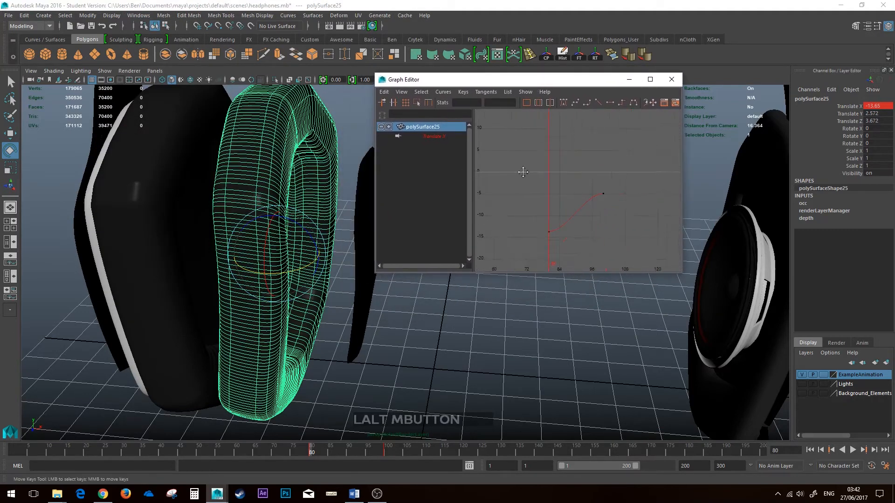
# Apply linear tangents to the foam cushion's Translate X key at frame 80 and close the Graph Editor.
pyautogui.scroll(2, 574, 196)
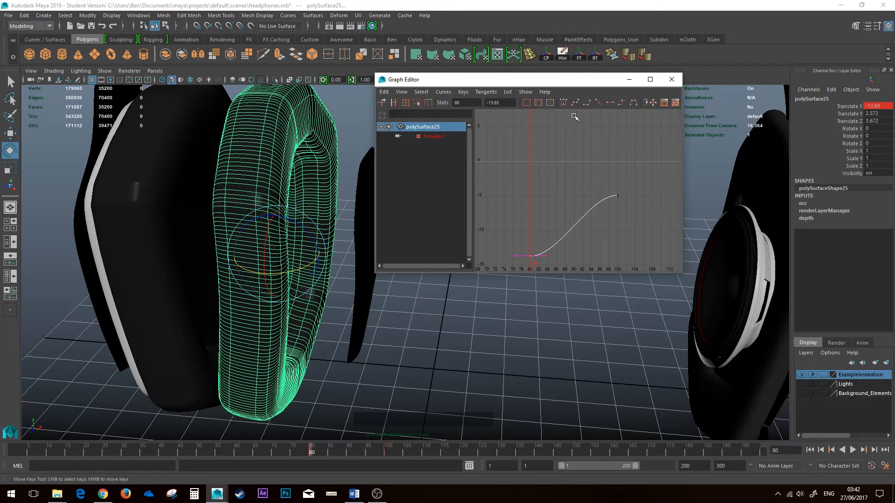
pyautogui.click(599, 102)
pyautogui.click(671, 80)
# Play and scrub the animation around frame 80 to check the foam cushion's motion with its edited curve.
pyautogui.keyDown('alt'); pyautogui.moveTo(523, 190); pyautogui.dragTo(432, 316); pyautogui.keyUp('alt')
pyautogui.click(852, 450)
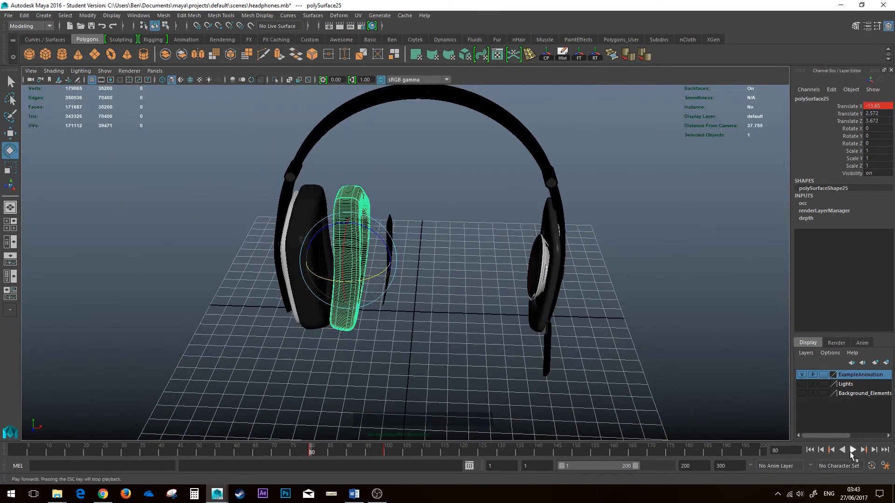
pyautogui.moveTo(402, 452); pyautogui.dragTo(257, 450)
pyautogui.scroll(3, 549, 383)
pyautogui.keyDown('alt'); pyautogui.moveTo(548, 382); pyautogui.dragTo(433, 364, button='middle'); pyautogui.keyUp('alt')
pyautogui.keyDown('alt'); pyautogui.moveTo(433, 363); pyautogui.dragTo(515, 349); pyautogui.keyUp('alt')
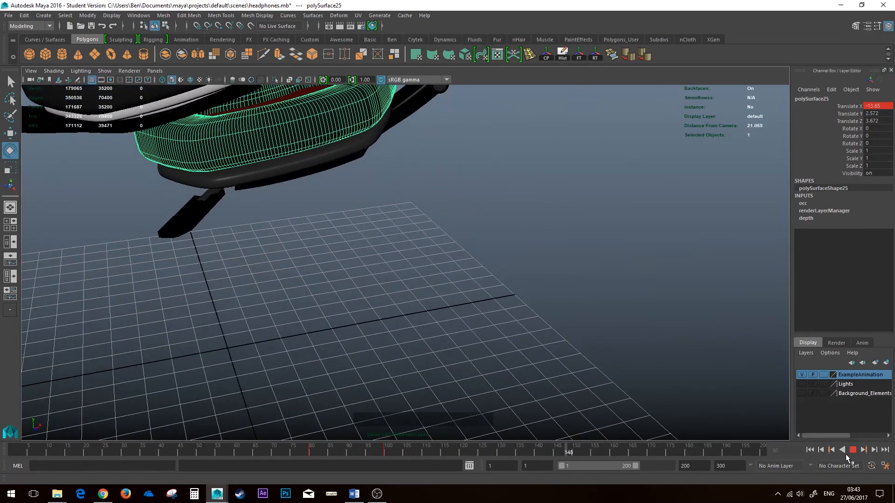
pyautogui.moveTo(486, 451); pyautogui.dragTo(310, 450)
pyautogui.keyDown('alt'); pyautogui.moveTo(329, 294); pyautogui.dragTo(419, 310, button='middle'); pyautogui.keyUp('alt')
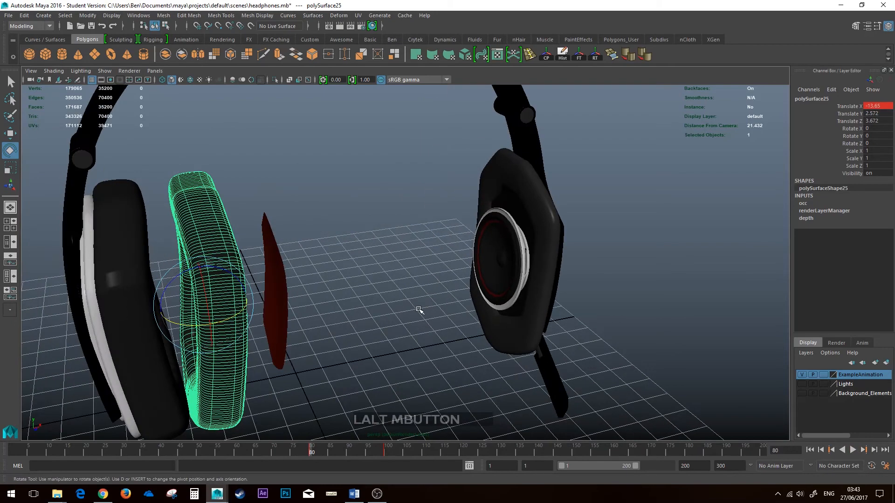
# Deselect the foam cushion and scrub from frame 80 to 100 to review the right ear's final assembly.
pyautogui.click(419, 310)
pyautogui.keyDown('alt'); pyautogui.moveTo(419, 309); pyautogui.dragTo(340, 264, button='right'); pyautogui.keyUp('alt')
pyautogui.keyDown('alt'); pyautogui.moveTo(339, 264); pyautogui.dragTo(354, 281); pyautogui.keyUp('alt')
pyautogui.keyDown('alt'); pyautogui.moveTo(348, 248); pyautogui.dragTo(352, 298, button='middle'); pyautogui.keyUp('alt')
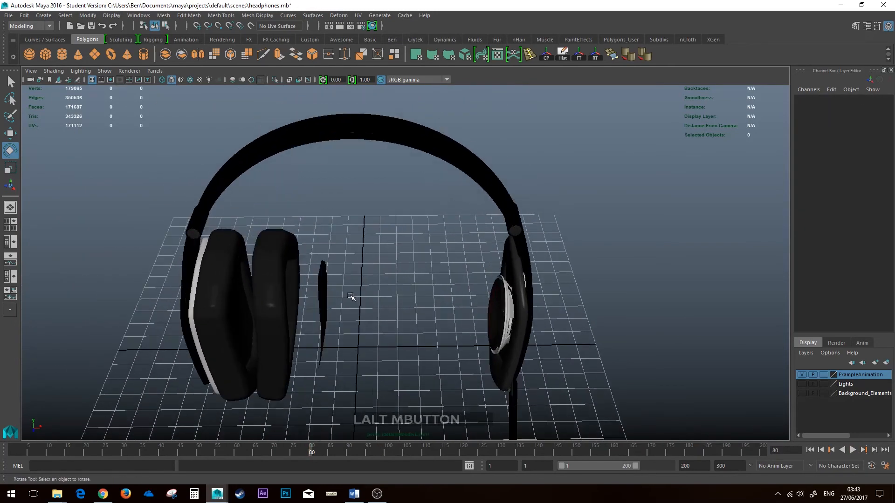
pyautogui.keyDown('alt'); pyautogui.moveTo(352, 297); pyautogui.dragTo(393, 366); pyautogui.keyUp('alt')
pyautogui.keyDown('alt'); pyautogui.moveTo(393, 365); pyautogui.dragTo(393, 387, button='middle'); pyautogui.keyUp('alt')
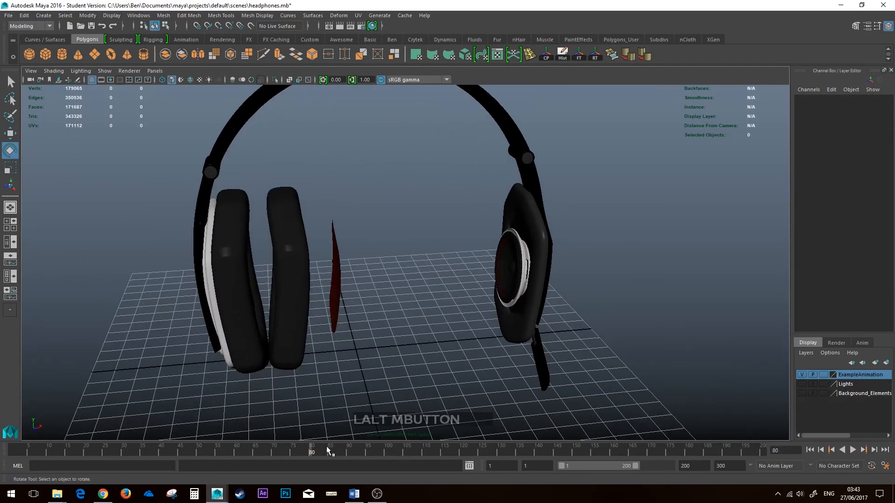
pyautogui.moveTo(328, 449); pyautogui.dragTo(386, 465)
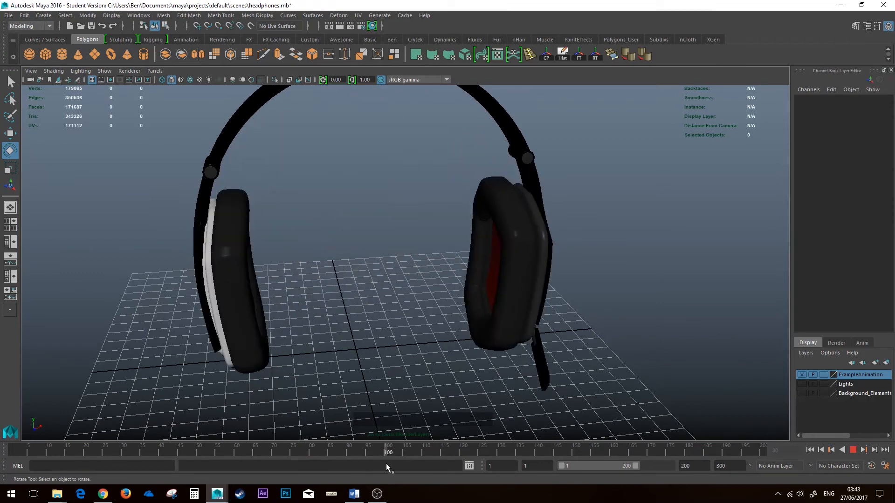
pyautogui.scroll(-4, 401, 313)
pyautogui.keyDown('alt'); pyautogui.moveTo(401, 313); pyautogui.dragTo(369, 326); pyautogui.keyUp('alt')
pyautogui.keyDown('alt'); pyautogui.moveTo(370, 326); pyautogui.dragTo(392, 324, button='middle'); pyautogui.keyUp('alt')
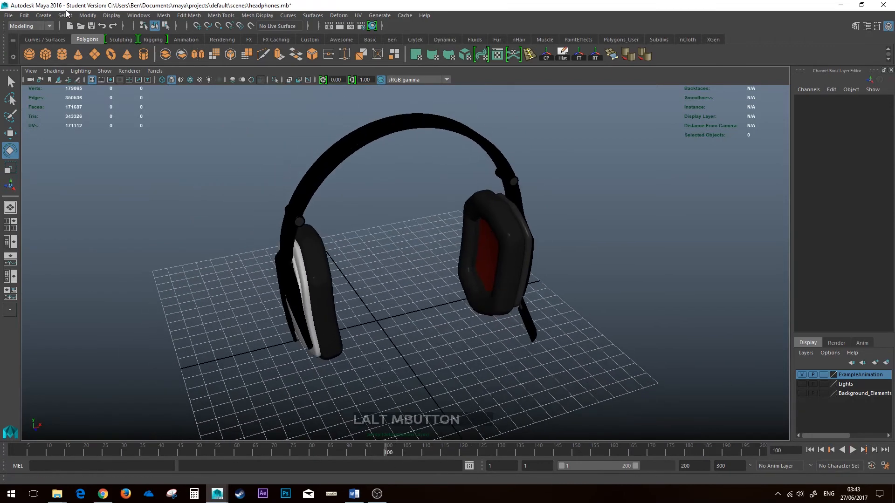
# Create a Camera and Aim and move it out in front of the headphones.
pyautogui.click(44, 15)
pyautogui.moveTo(78, 79)
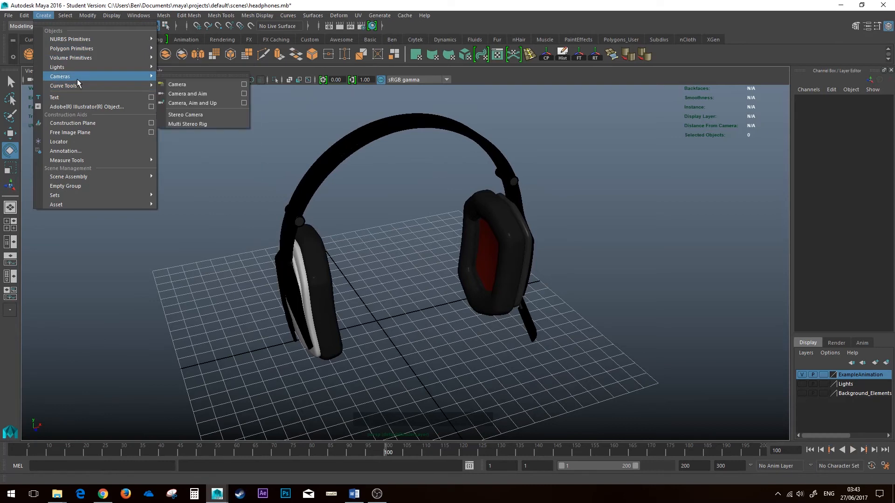
pyautogui.click(202, 96)
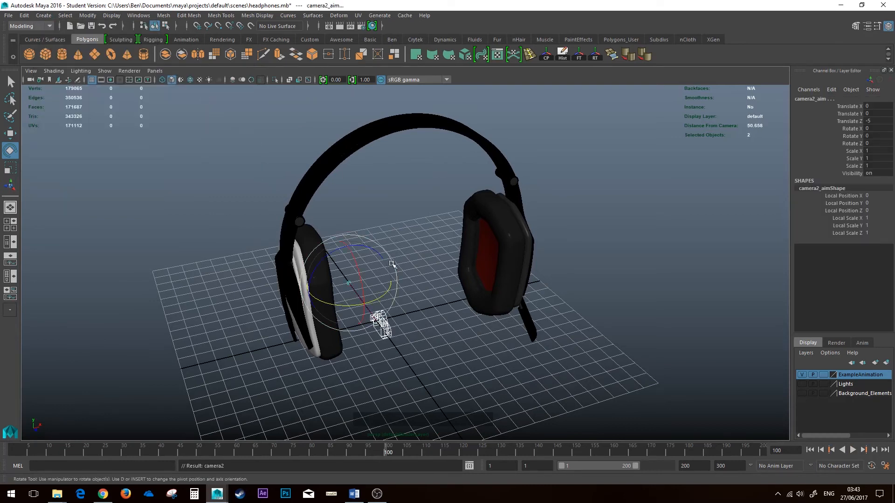
pyautogui.keyDown('alt'); pyautogui.moveTo(444, 242); pyautogui.dragTo(430, 281); pyautogui.keyUp('alt')
pyautogui.keyDown('alt'); pyautogui.moveTo(372, 354); pyautogui.dragTo(573, 238); pyautogui.keyUp('alt')
pyautogui.press('w')
pyautogui.moveTo(459, 239); pyautogui.dragTo(261, 272)
pyautogui.keyDown('alt'); pyautogui.moveTo(263, 273); pyautogui.dragTo(353, 285); pyautogui.keyUp('alt')
pyautogui.keyDown('alt'); pyautogui.moveTo(400, 319); pyautogui.dragTo(410, 287, button='middle'); pyautogui.keyUp('alt')
pyautogui.scroll(3, 410, 286)
pyautogui.moveTo(394, 262)
pyautogui.keyDown('alt'); pyautogui.mouseDown()
pyautogui.moveTo(371, 256)
pyautogui.moveTo(379, 261)
pyautogui.mouseUp(); pyautogui.keyUp('alt')
# Move the camera's aim target sideways and up so the camera points toward the right ear cup.
pyautogui.click(408, 207)
pyautogui.click(349, 261)
pyautogui.moveTo(459, 268); pyautogui.dragTo(565, 240)
pyautogui.keyDown('alt'); pyautogui.moveTo(524, 256); pyautogui.dragTo(571, 295); pyautogui.keyUp('alt')
pyautogui.moveTo(552, 247); pyautogui.dragTo(493, 212)
pyautogui.keyDown('alt'); pyautogui.moveTo(503, 230); pyautogui.dragTo(476, 175); pyautogui.keyUp('alt')
pyautogui.moveTo(532, 217)
pyautogui.mouseDown()
pyautogui.moveTo(501, 232)
pyautogui.moveTo(530, 226)
pyautogui.mouseUp()
pyautogui.moveTo(486, 184); pyautogui.dragTo(485, 188)
# Lower camera2 to a Translate Y of about 2.9 and return the animation to frame 1.
pyautogui.keyDown('alt'); pyautogui.moveTo(424, 259); pyautogui.dragTo(415, 303); pyautogui.keyUp('alt')
pyautogui.click(394, 366)
pyautogui.keyDown('alt'); pyautogui.moveTo(356, 342); pyautogui.dragTo(403, 291); pyautogui.keyUp('alt')
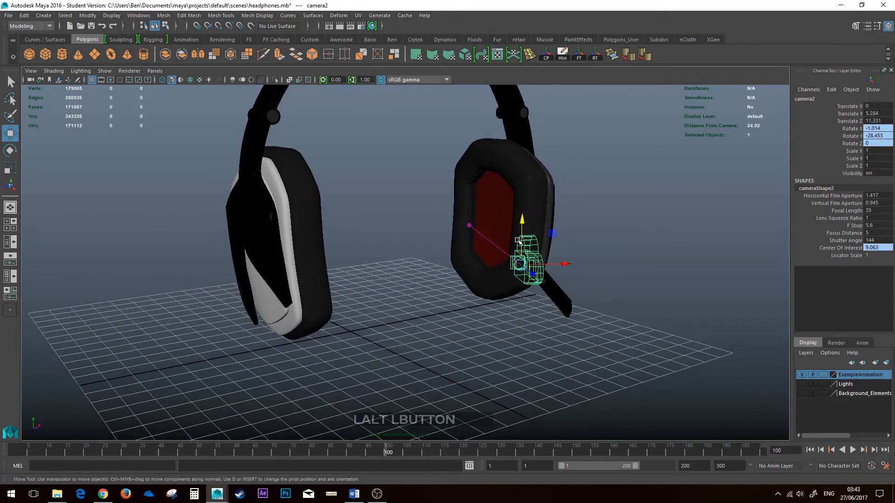
pyautogui.moveTo(519, 240); pyautogui.dragTo(519, 256)
pyautogui.keyDown('alt'); pyautogui.moveTo(467, 328); pyautogui.dragTo(454, 333); pyautogui.keyUp('alt')
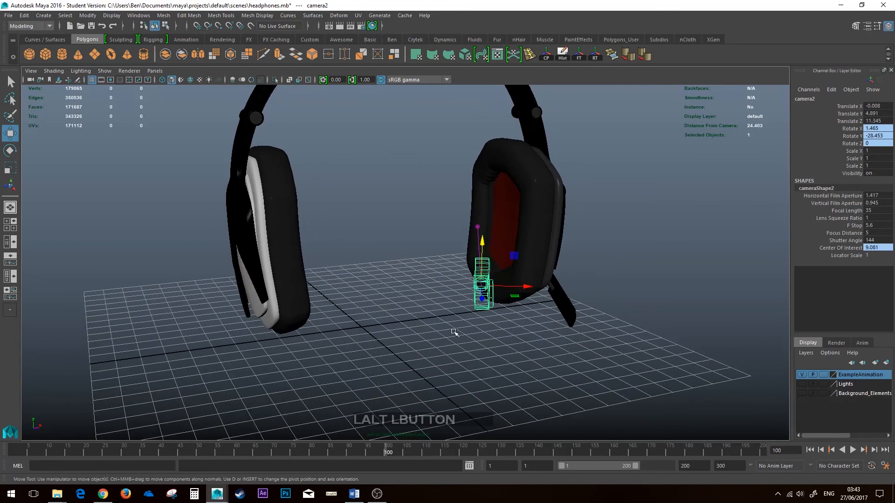
pyautogui.moveTo(387, 453); pyautogui.dragTo(5, 435)
pyautogui.keyDown('alt'); pyautogui.moveTo(326, 313); pyautogui.dragTo(441, 305); pyautogui.keyUp('alt')
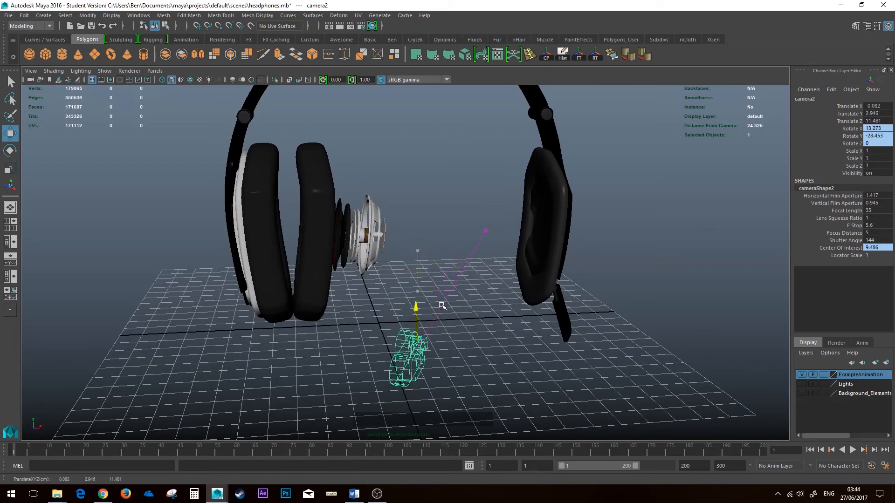
# Show the four-view layout and set the first perspective view to look through camera2.
pyautogui.press('space')
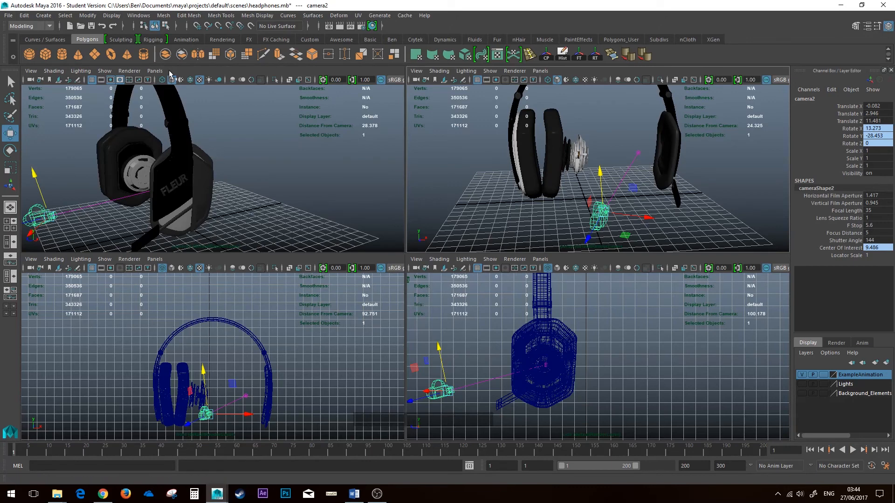
pyautogui.click(155, 70)
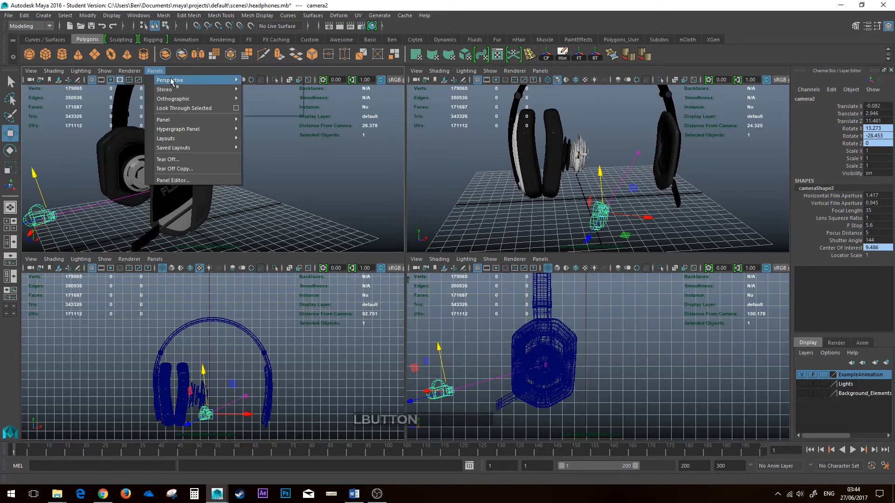
pyautogui.moveTo(226, 81)
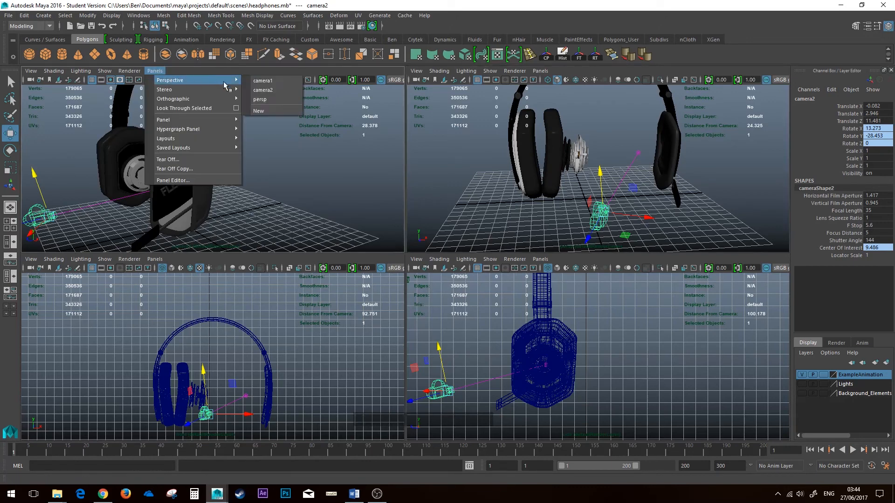
pyautogui.click(274, 90)
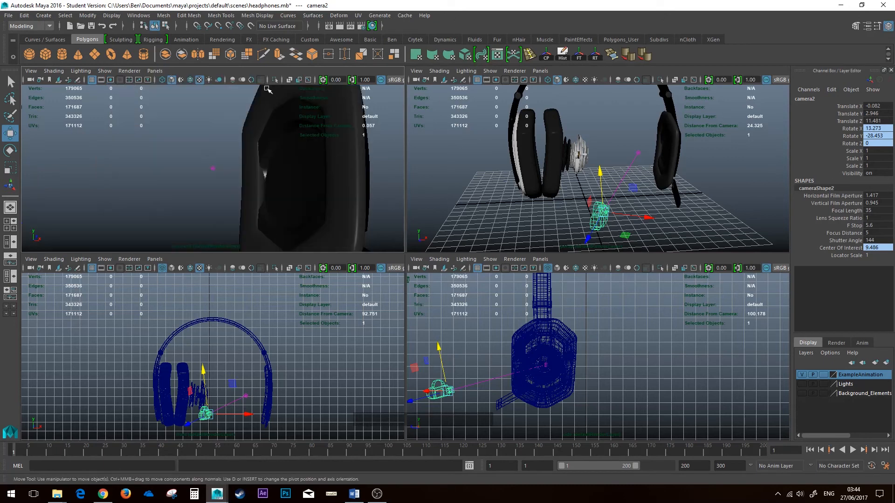
# Show the 1920 x 1080 resolution gate in the camera2 view and move camera2 lower and farther back from the headphones.
pyautogui.moveTo(603, 180)
pyautogui.mouseDown()
pyautogui.moveTo(623, 171)
pyautogui.moveTo(580, 84)
pyautogui.moveTo(594, 196)
pyautogui.moveTo(598, 166)
pyautogui.moveTo(598, 174)
pyautogui.mouseUp()
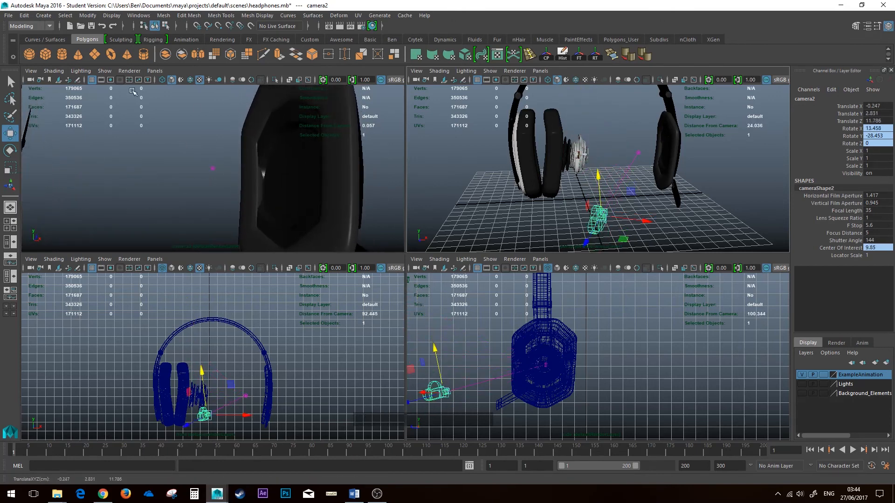
pyautogui.click(111, 81)
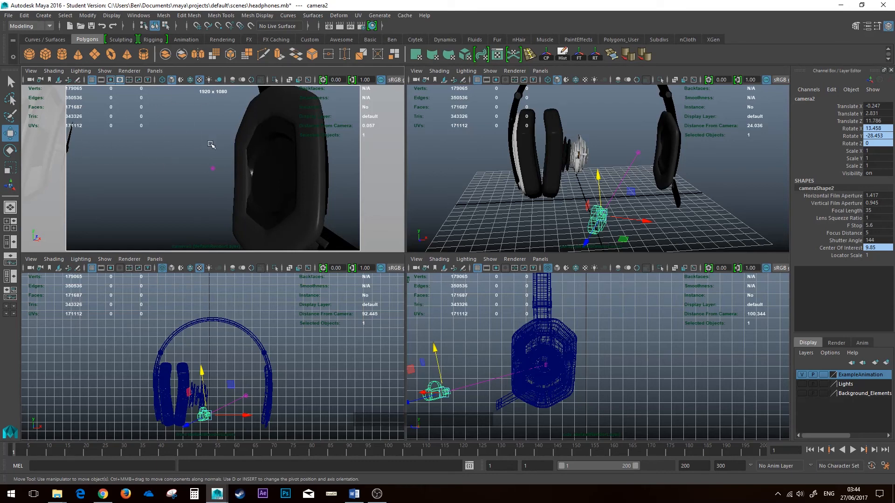
pyautogui.moveTo(405, 125)
pyautogui.mouseDown()
pyautogui.moveTo(200, 125)
pyautogui.moveTo(406, 128)
pyautogui.mouseUp()
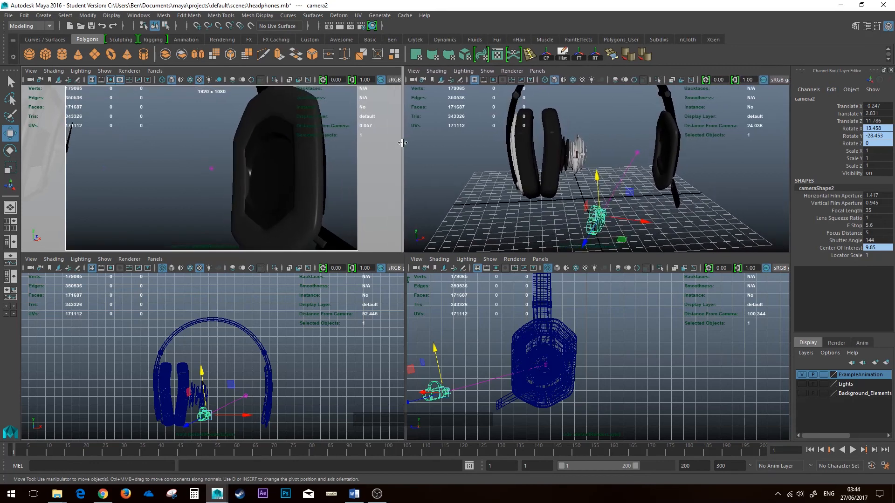
pyautogui.moveTo(600, 177); pyautogui.dragTo(585, 199)
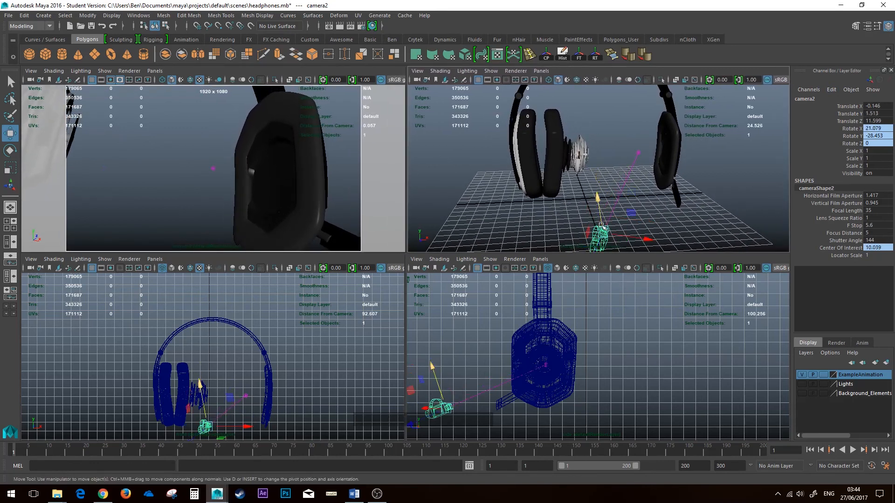
pyautogui.keyDown('alt'); pyautogui.moveTo(626, 213); pyautogui.dragTo(607, 195, button='middle'); pyautogui.keyUp('alt')
pyautogui.moveTo(561, 240); pyautogui.dragTo(546, 262)
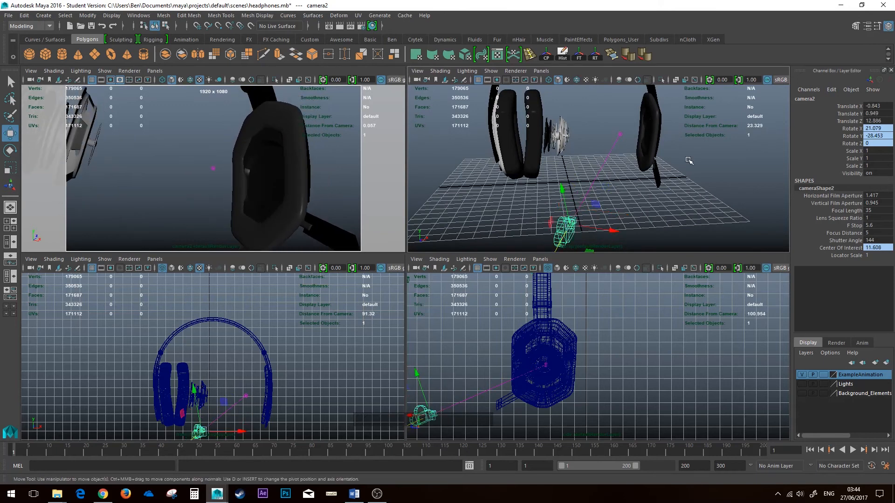
# Try focal lengths of 25 and 27 on camera2, and restore the focal length to 35.
pyautogui.click(867, 27)
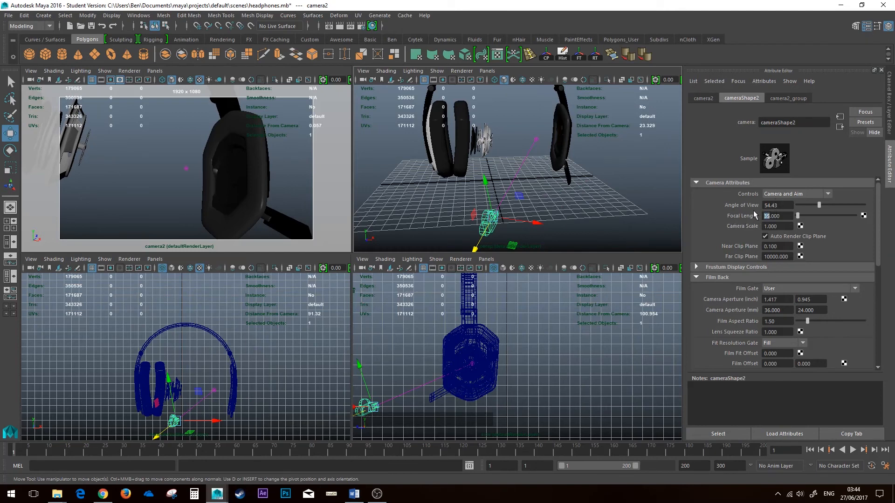
pyautogui.press('Return')
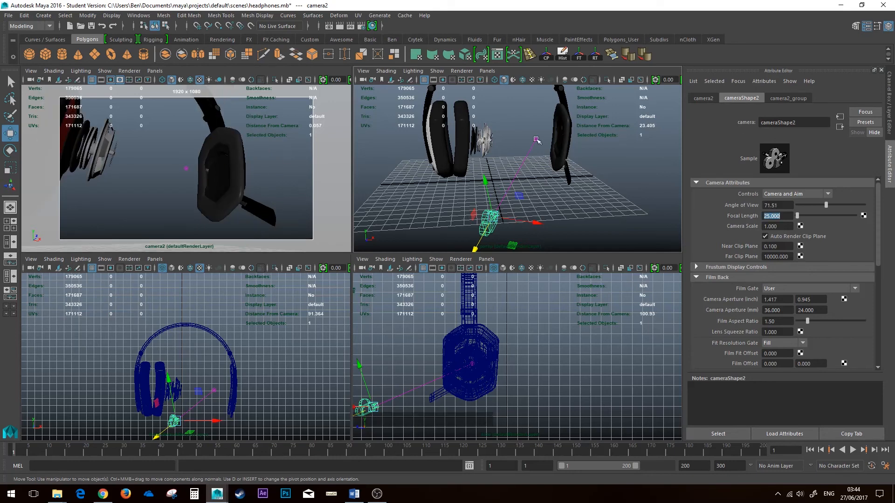
pyautogui.write('27')
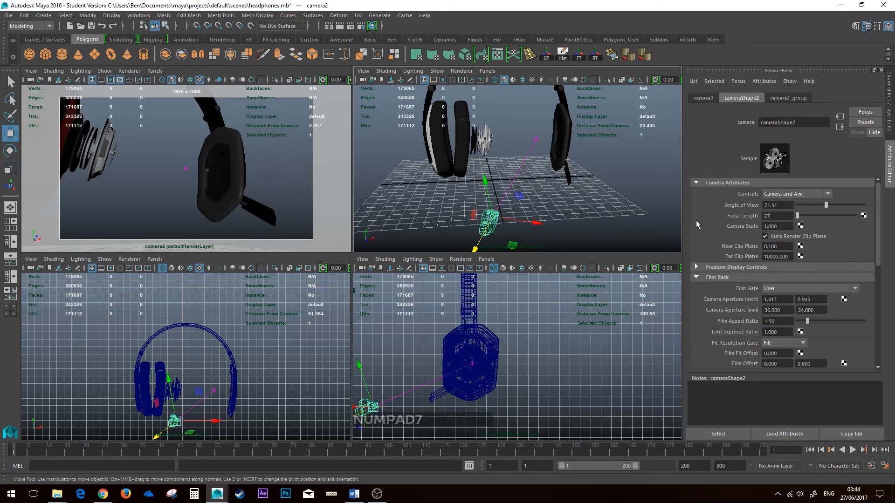
pyautogui.press('Return')
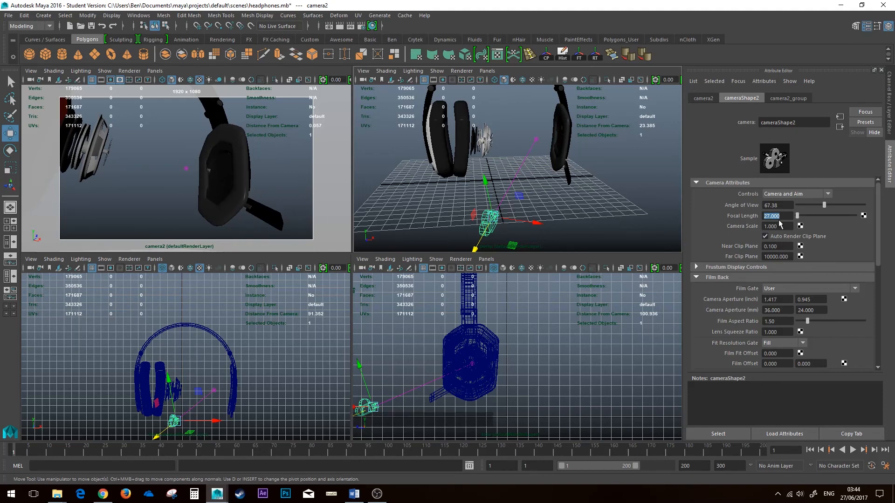
pyautogui.write('35')
pyautogui.press('Return')
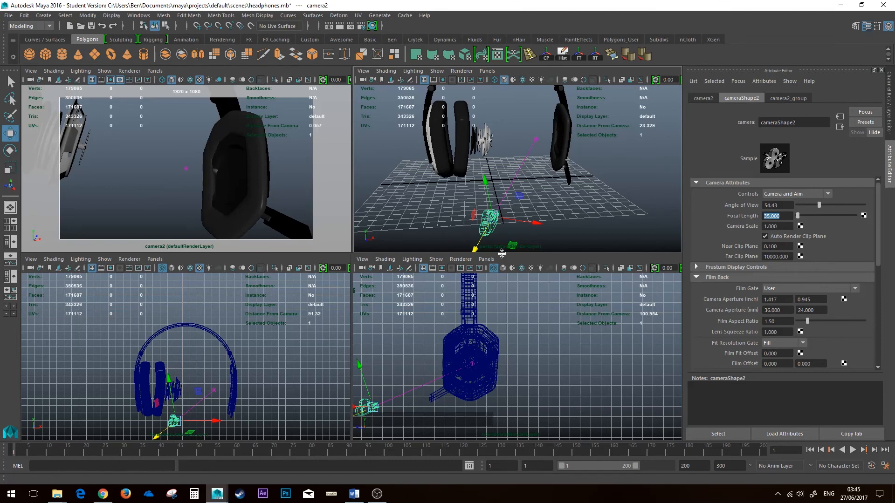
# Nudge camera2's height, check its aim target, and set a key on camera2 at frame 1.
pyautogui.press('alt')
pyautogui.moveTo(485, 181)
pyautogui.mouseDown()
pyautogui.moveTo(486, 191)
pyautogui.moveTo(486, 183)
pyautogui.mouseUp()
pyautogui.keyDown('alt'); pyautogui.moveTo(546, 141); pyautogui.dragTo(545, 131, button='middle'); pyautogui.keyUp('alt')
pyautogui.click(536, 127)
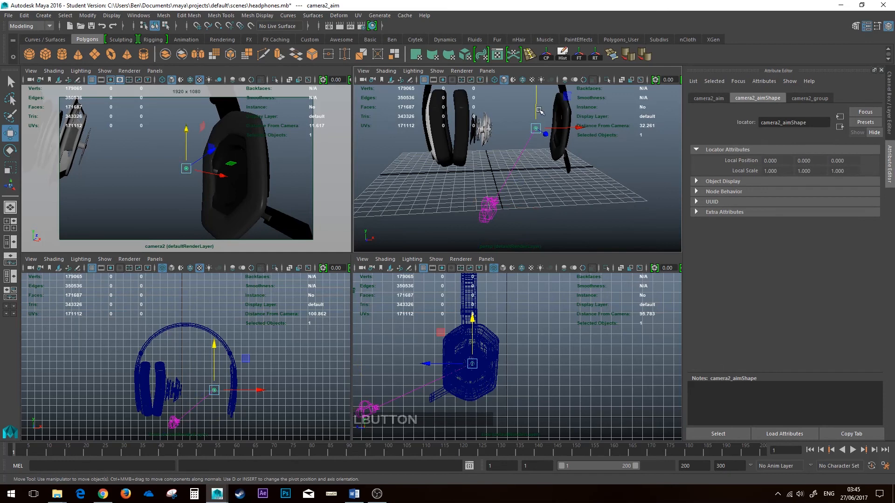
pyautogui.click(500, 213)
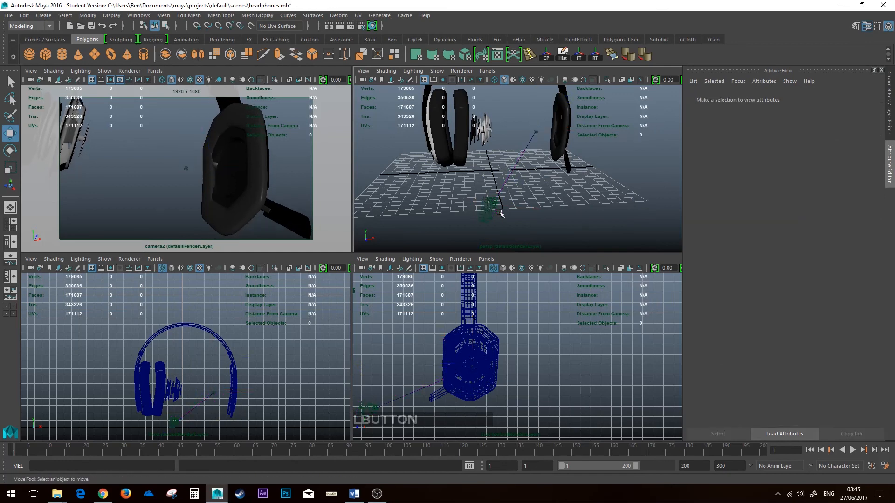
pyautogui.click(488, 212)
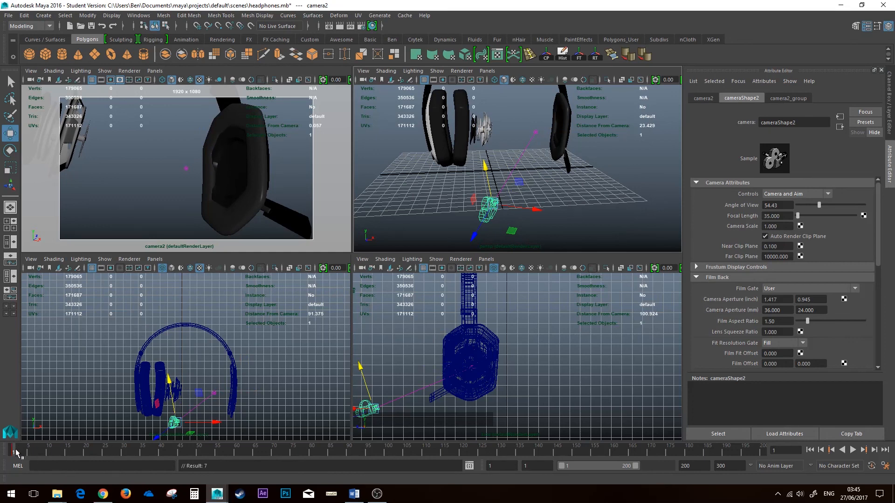
# Play to frame 104, raise camera2 and key its new position there, and return to frame 1.
pyautogui.hotkey('alt', 'v')
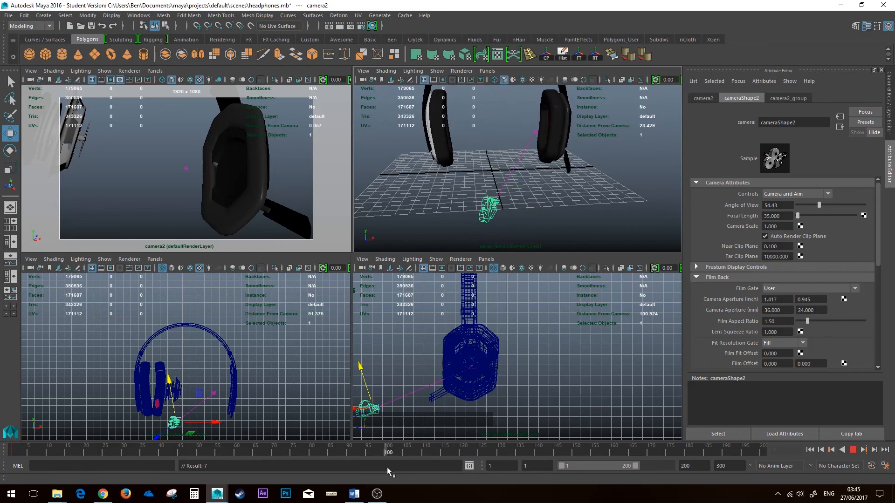
pyautogui.hotkey('alt', 'v')
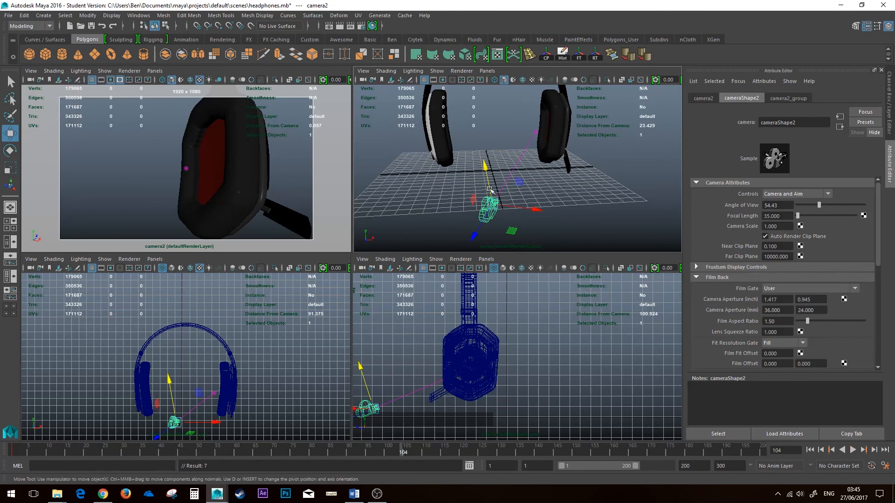
pyautogui.moveTo(487, 172); pyautogui.dragTo(486, 81)
pyautogui.moveTo(411, 455); pyautogui.dragTo(9, 402)
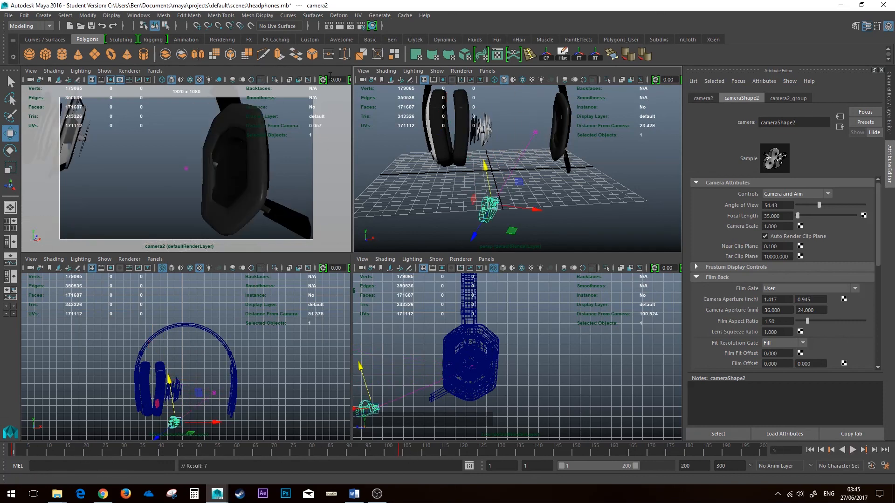
# Play the animation through the camera2 view to review the keyed camera move, stopping at frame 140.
pyautogui.click(234, 70)
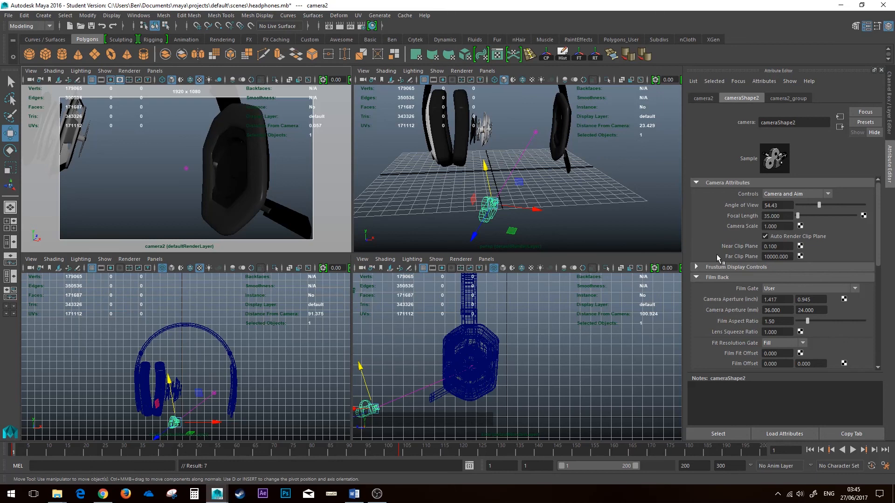
pyautogui.click(853, 450)
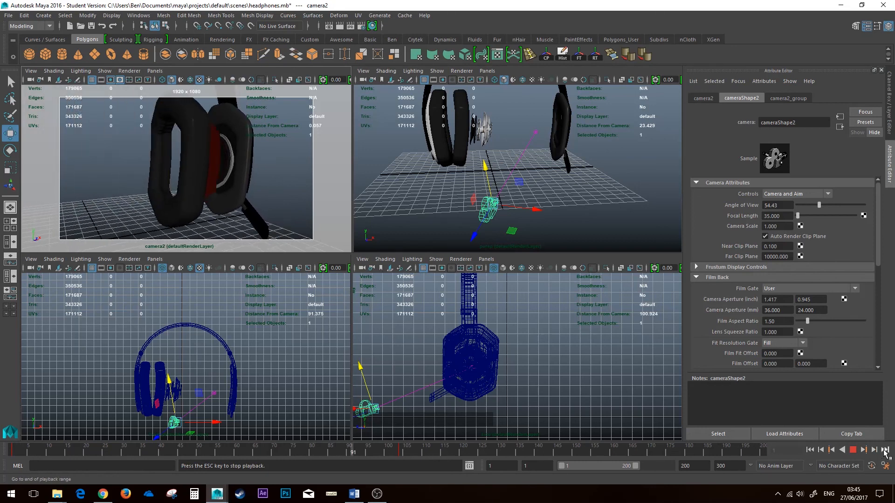
pyautogui.click(853, 451)
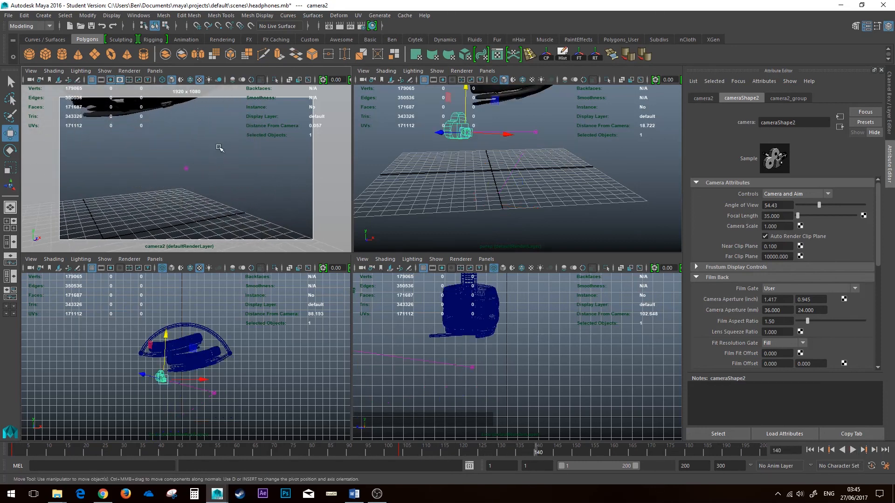
# Maximize the perspective view and scrub to frame 76 to examine camera2's position relative to the headphones.
pyautogui.press('space')
pyautogui.keyDown('alt'); pyautogui.moveTo(483, 172); pyautogui.dragTo(474, 302, button='middle'); pyautogui.keyUp('alt')
pyautogui.moveTo(402, 450); pyautogui.dragTo(297, 450)
pyautogui.keyDown('alt'); pyautogui.moveTo(354, 396); pyautogui.dragTo(365, 274, button='middle'); pyautogui.keyUp('alt')
pyautogui.keyDown('alt'); pyautogui.moveTo(405, 271); pyautogui.dragTo(395, 236); pyautogui.keyUp('alt')
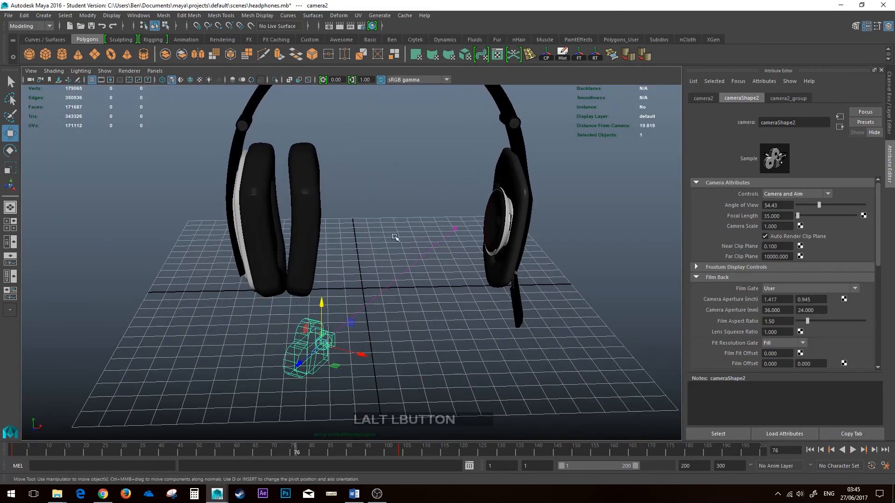
pyautogui.keyDown('alt'); pyautogui.moveTo(395, 231); pyautogui.dragTo(398, 254, button='middle'); pyautogui.keyUp('alt')
pyautogui.scroll(-2, 422, 268)
pyautogui.scroll(2, 422, 268)
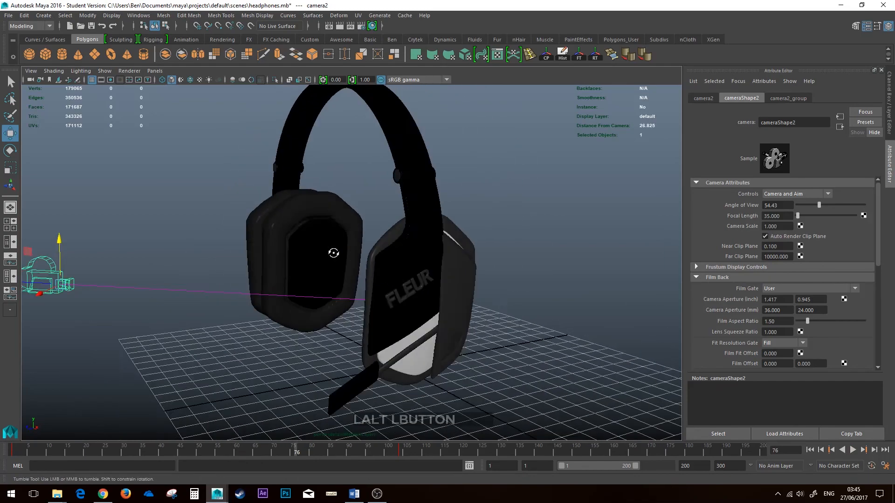